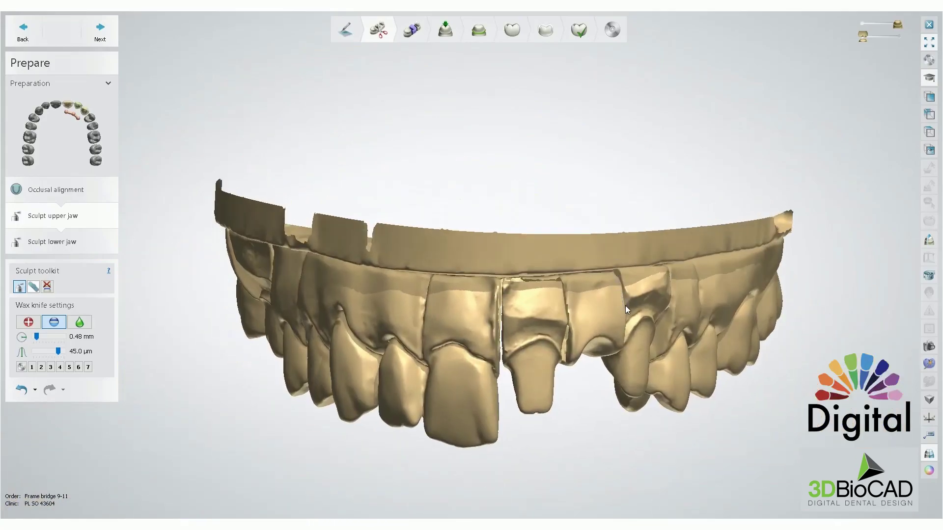
- Fill the small dent in the incisal edge of the tooth 9 preparation with the wax knife adding material at 5.0 µm
right_click_drag(567, 244, 561, 226)
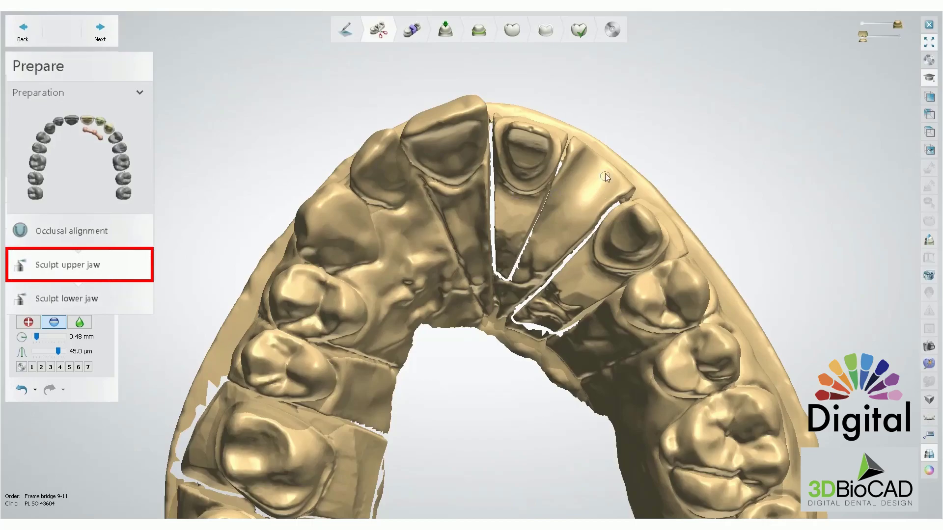
scroll(609, 126, "up", 5)
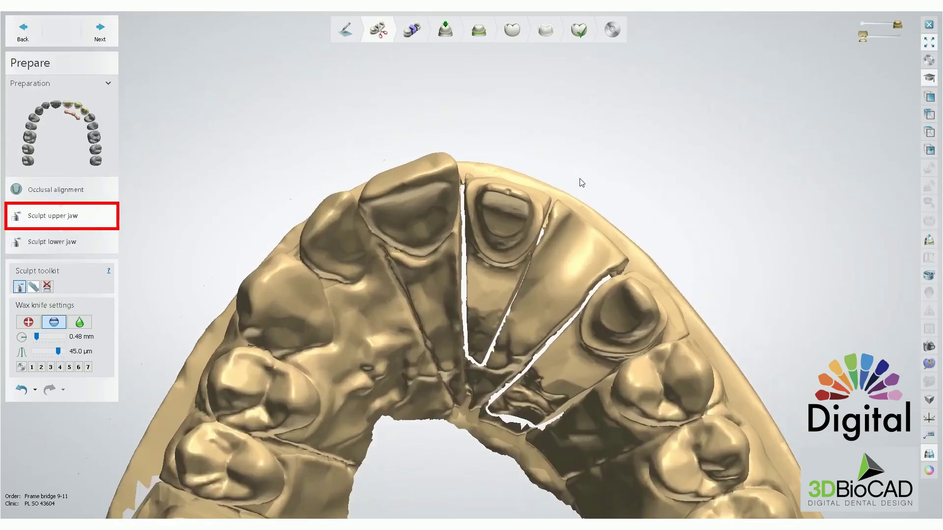
scroll(570, 180, "up", 6)
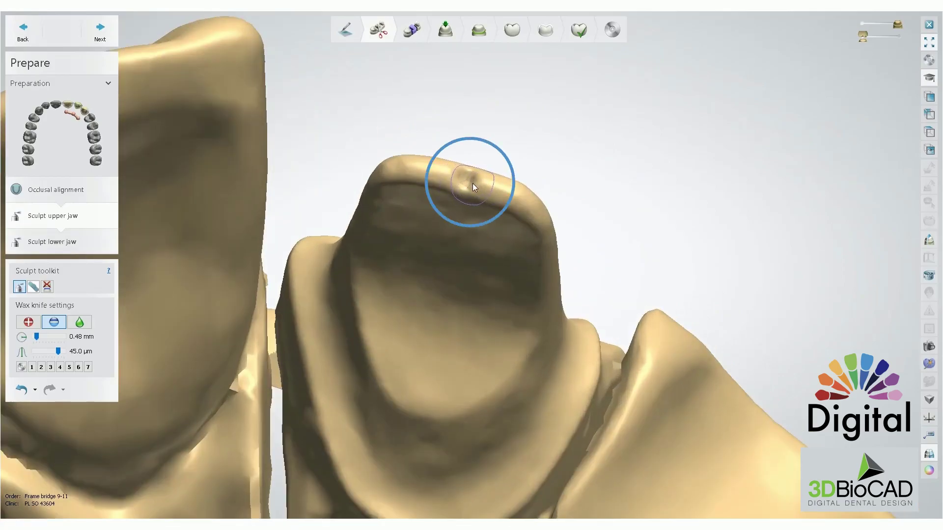
right_click_drag(497, 185, 634, 190)
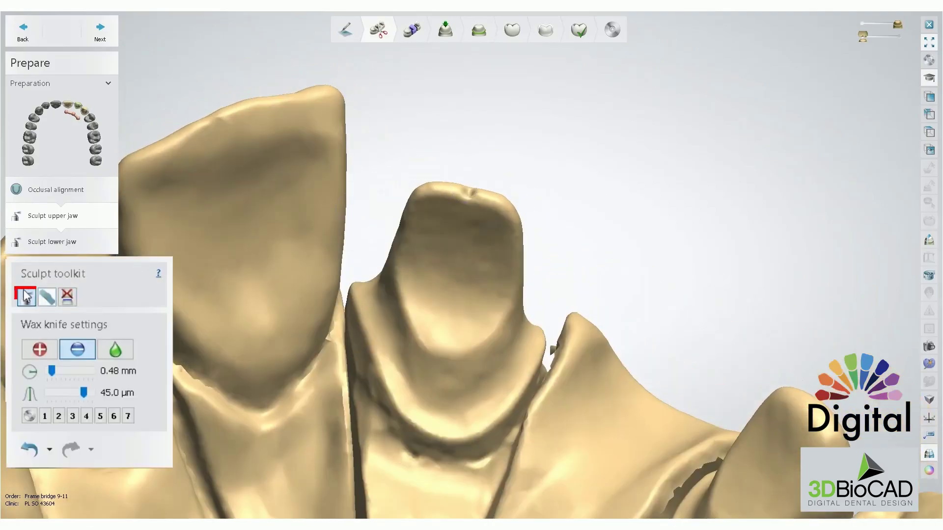
right_click_drag(470, 222, 474, 235)
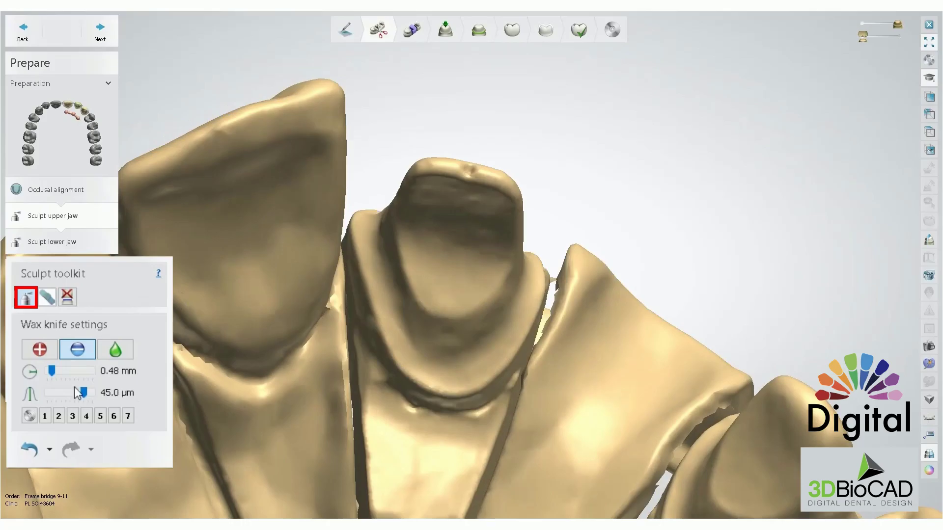
left_click(48, 350)
scroll(508, 205, "down", 6, "shift")
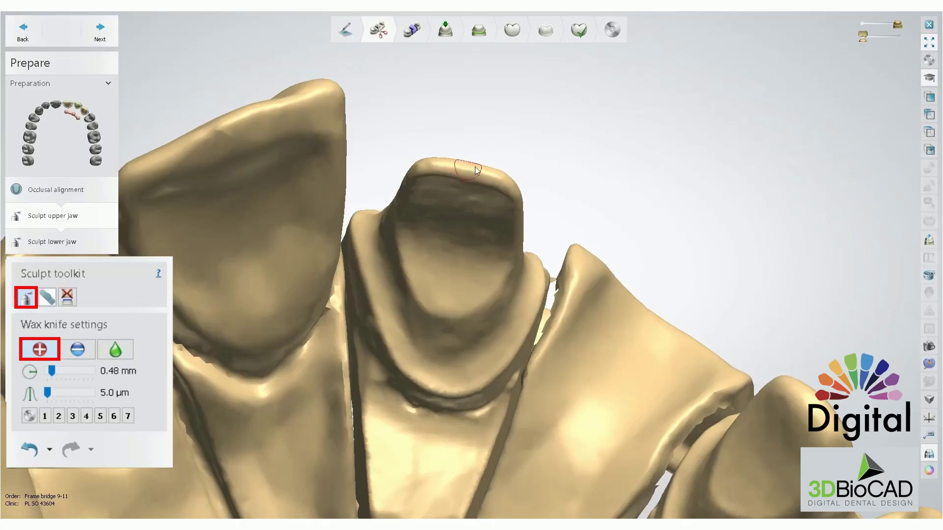
- Check the repaired incisal edge of the tooth 9 preparation and set the wax knife's radius to 1.04 mm
mouse_move(470, 164)
right_mouse_down()
mouse_move(503, 189)
mouse_move(453, 329)
right_mouse_up()
scroll(426, 339, "up", 2)
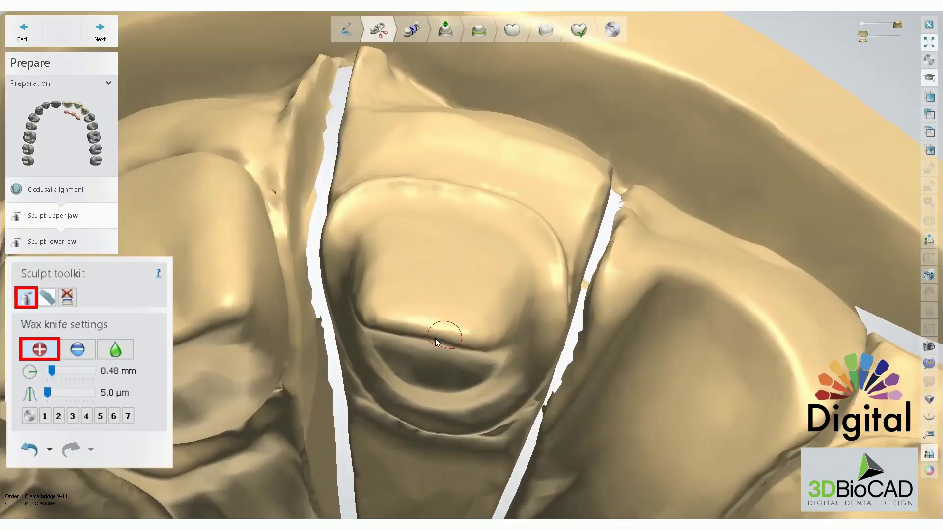
right_click_drag(440, 335, 462, 237)
scroll(451, 230, "up", 1)
scroll(451, 229, "up", 3, "ctrl")
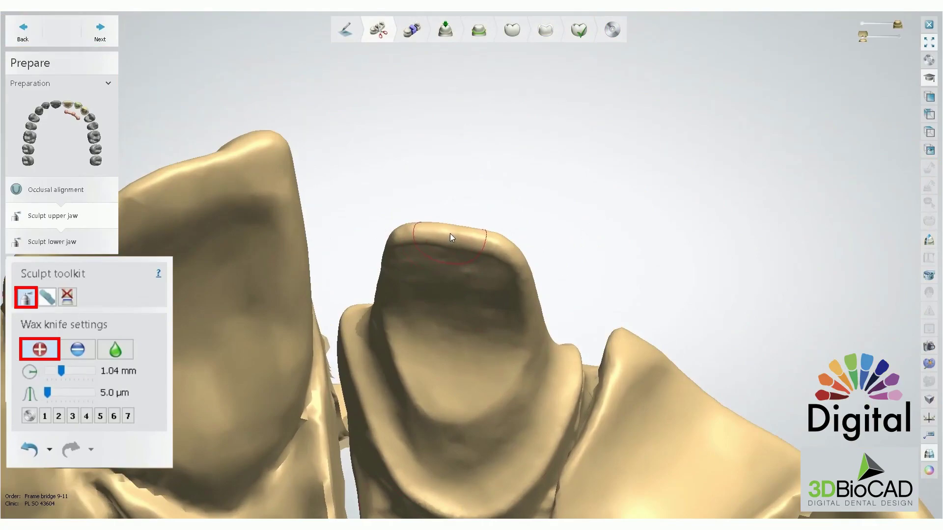
- Switch to sculpting the lower jaw and proceed to the Segmentation stage without editing it
right_click_drag(505, 332, 562, 322)
scroll(664, 349, "down", 4)
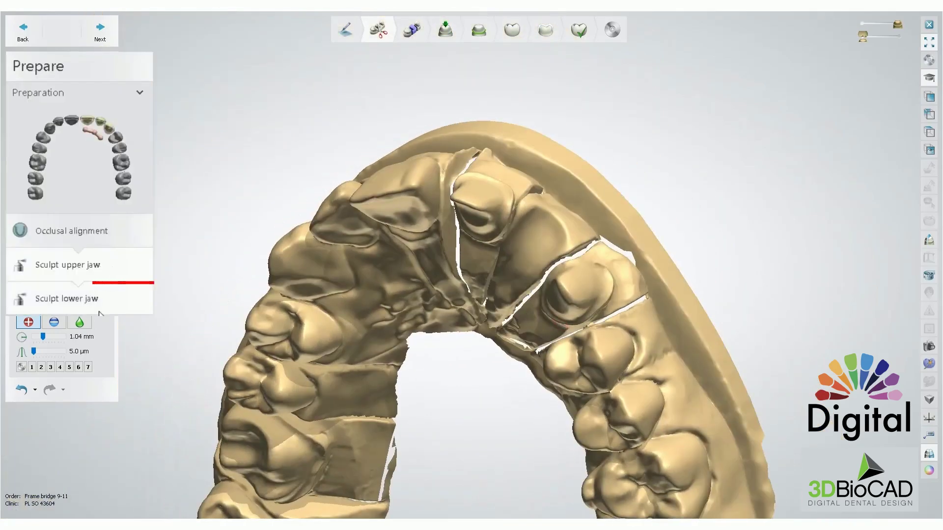
left_click(116, 306)
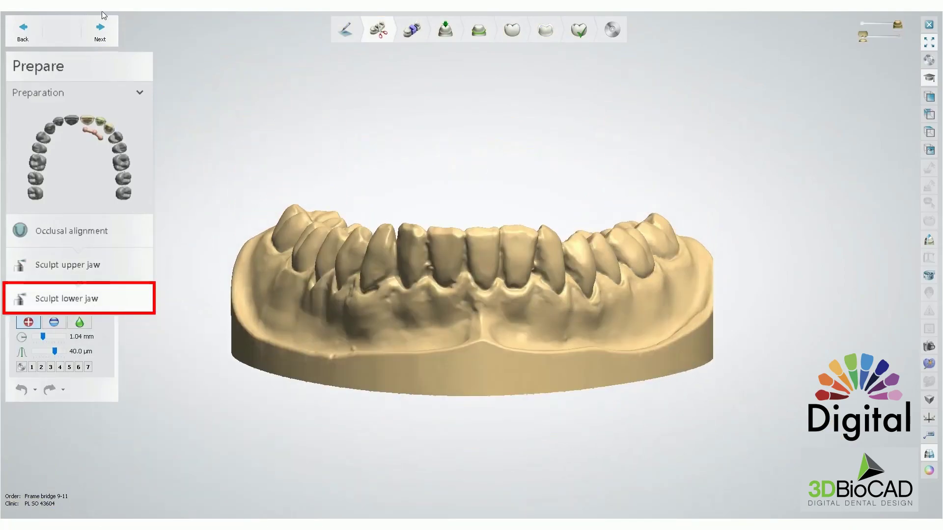
left_click(100, 30)
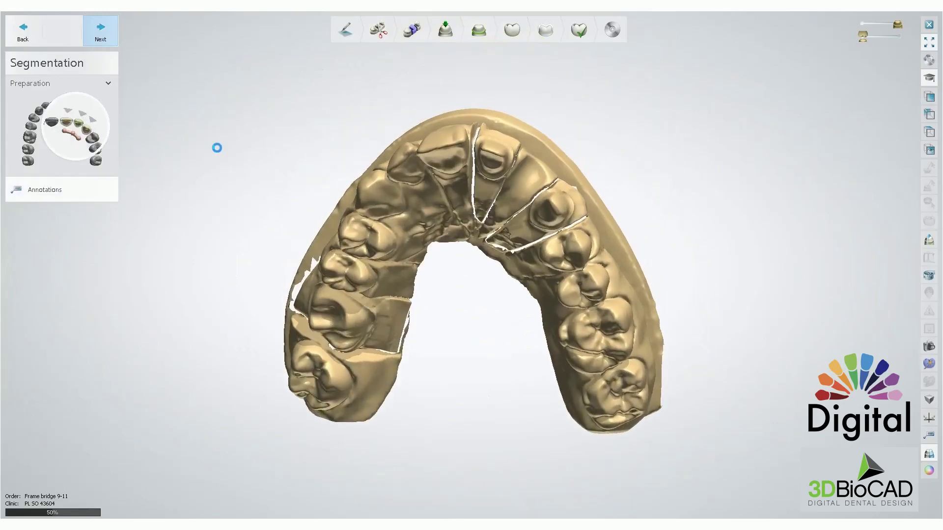
- Bring the annotated bridge area into a close buccal view and ignore the scanning annotations
scroll(483, 166, "up", 4)
middle_click_drag(499, 160, 439, 198)
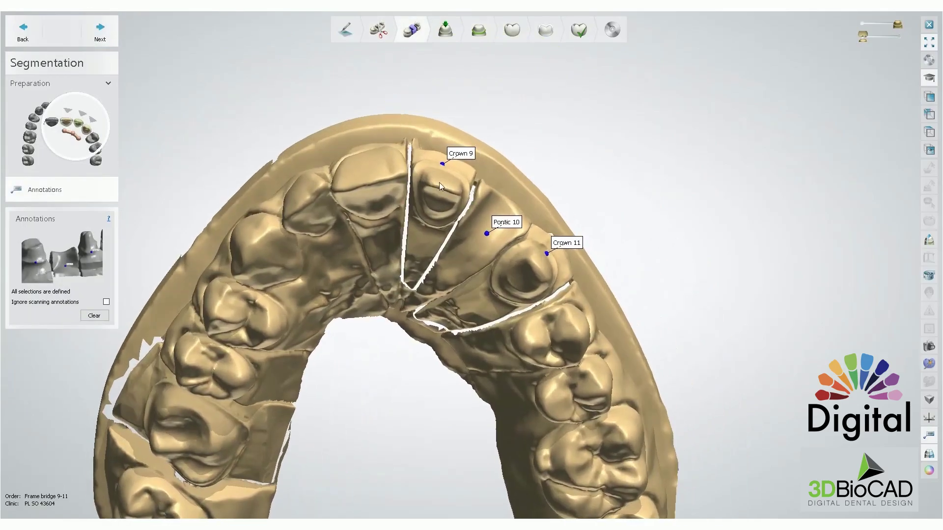
right_click_drag(373, 187, 505, 194)
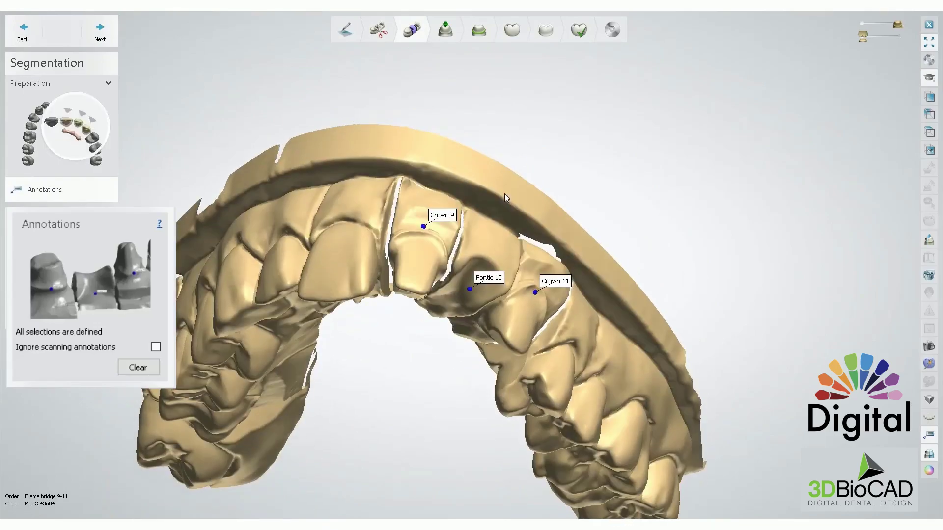
scroll(420, 222, "up", 4)
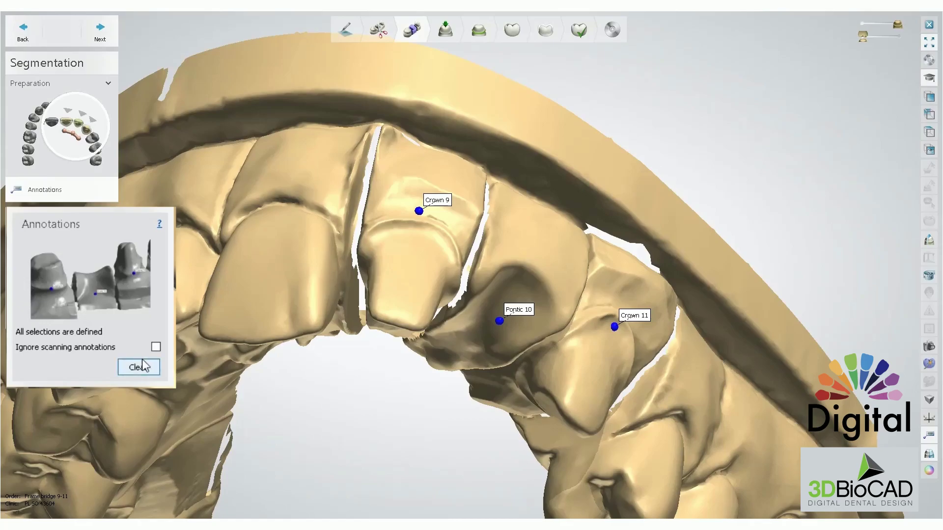
left_click(156, 347)
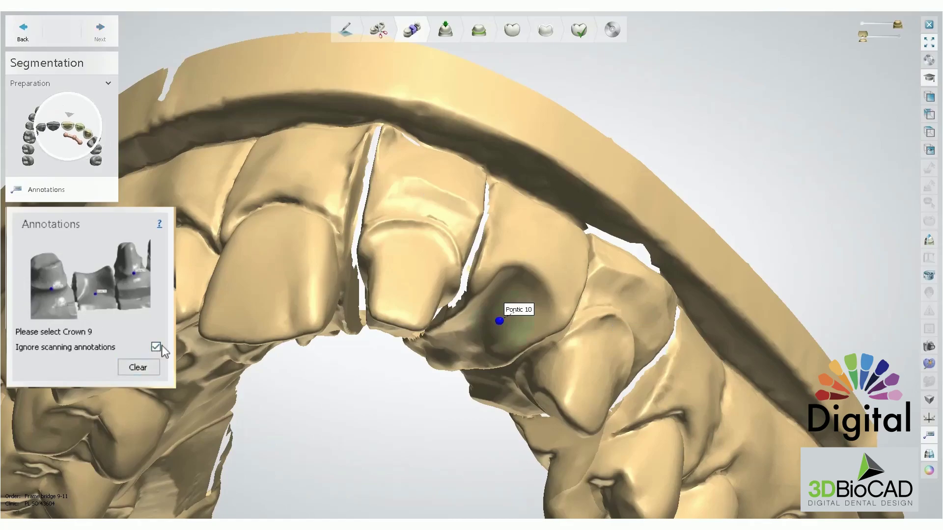
- Place the Crown 9 and Crown 11 annotations right above their buccal margins and reposition Pontic 10 on the edentulous ridge
left_click(423, 231)
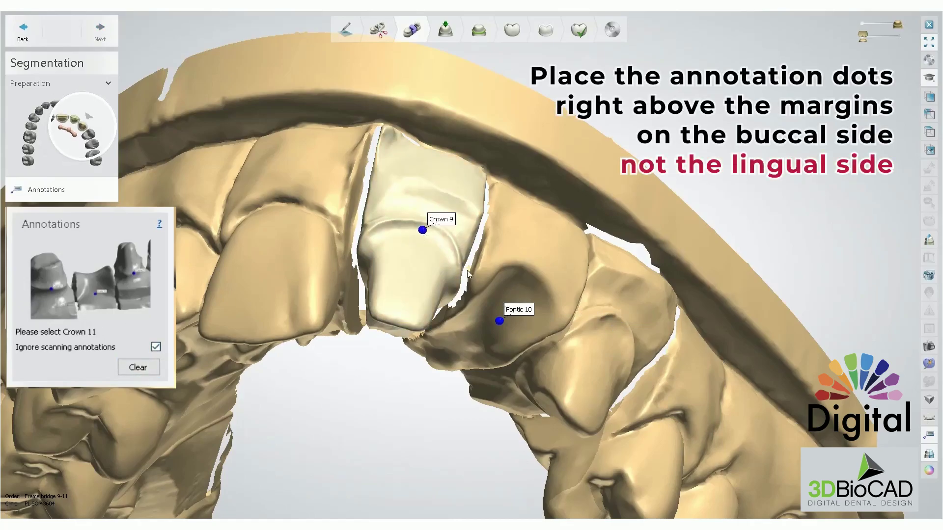
left_click(532, 287)
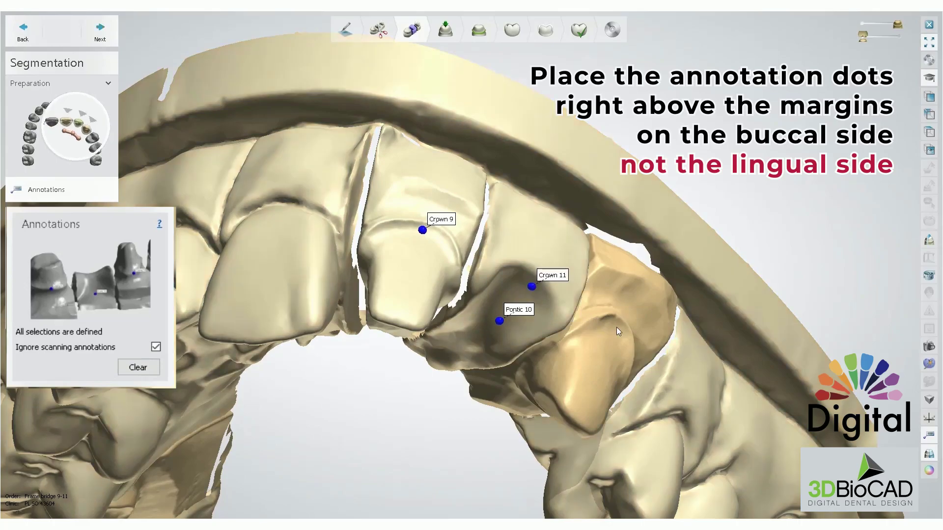
mouse_move(532, 287)
left_mouse_down()
mouse_move(606, 330)
mouse_move(619, 328)
left_mouse_up()
left_click_drag(499, 321, 514, 306)
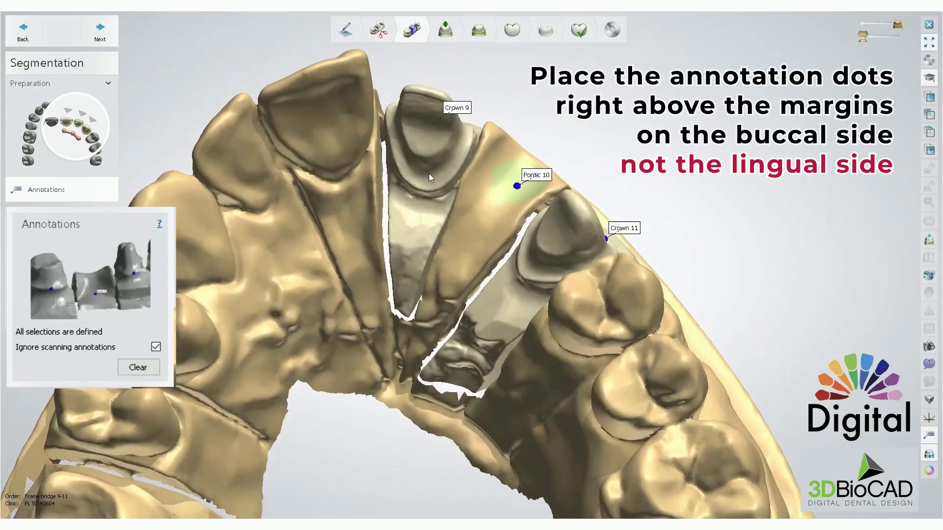
- Check the three annotation points from the occlusal and buccal sides and proceed to the Directions stage
scroll(442, 174, "down", 4)
right_click_drag(454, 175, 276, 226)
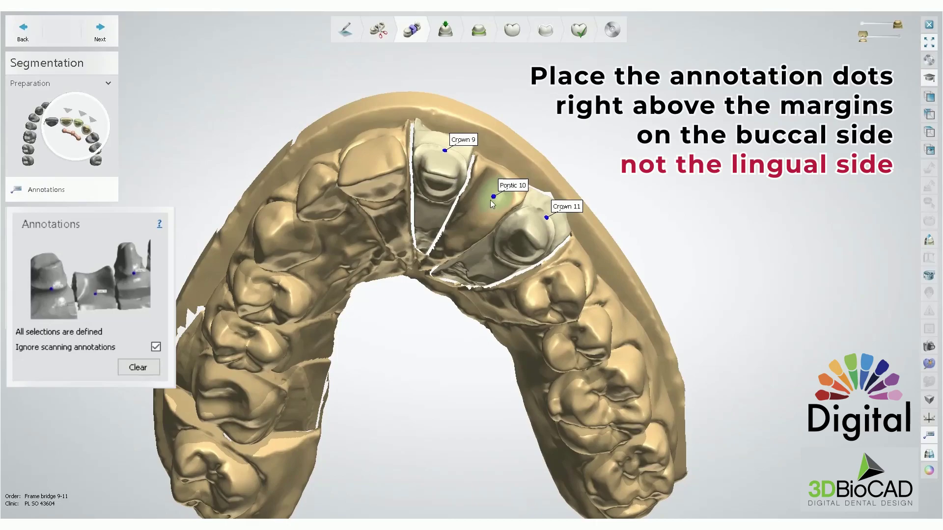
scroll(458, 158, "up", 5)
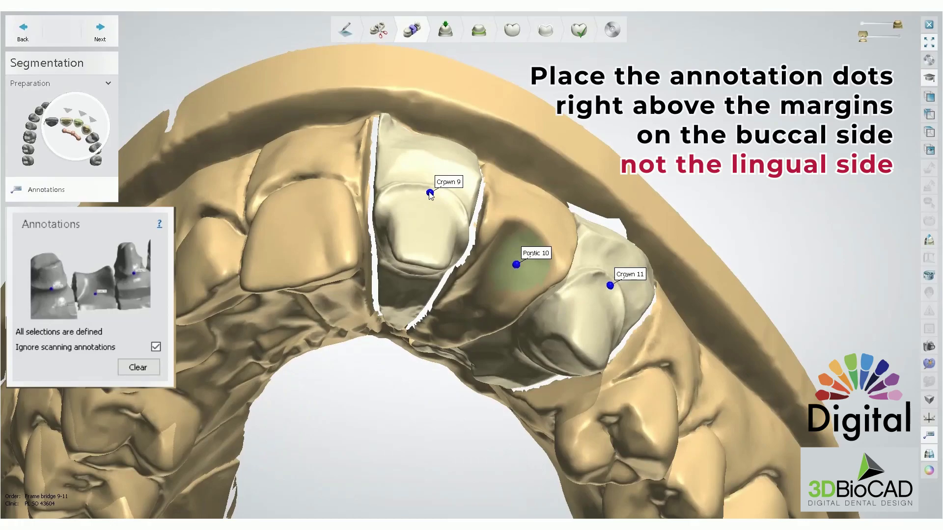
left_click(100, 30)
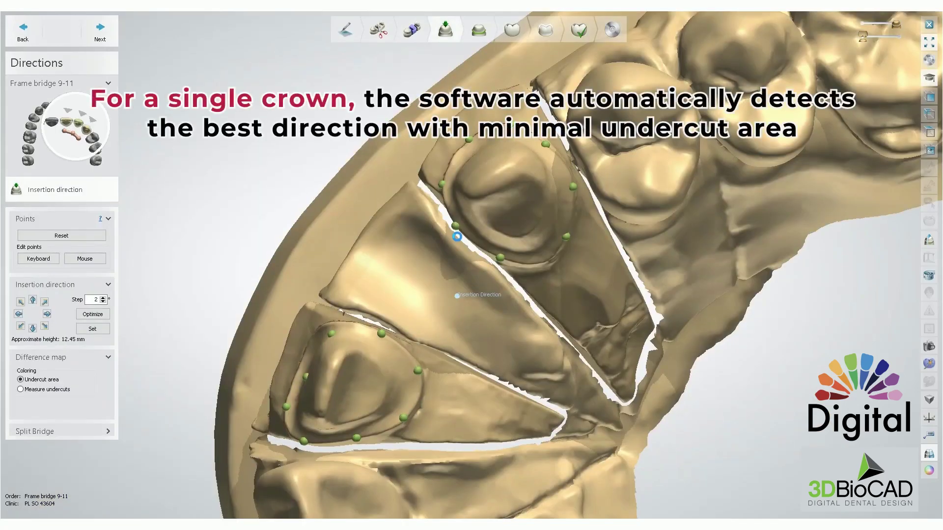
- Try tilting the bridge's insertion direction toward the premolars in repeated 2° steps and compare the undercut areas on both abutments
mouse_move(482, 187)
right_mouse_down()
mouse_move(532, 178)
mouse_move(477, 151)
mouse_move(476, 187)
right_mouse_up()
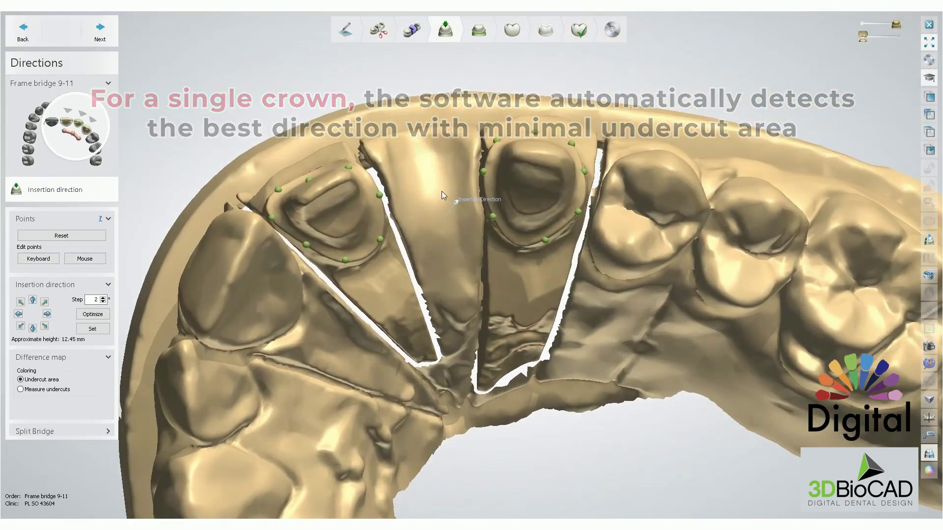
mouse_move(441, 190)
right_mouse_down()
mouse_move(440, 162)
mouse_move(437, 212)
mouse_move(412, 193)
mouse_move(438, 194)
right_mouse_up()
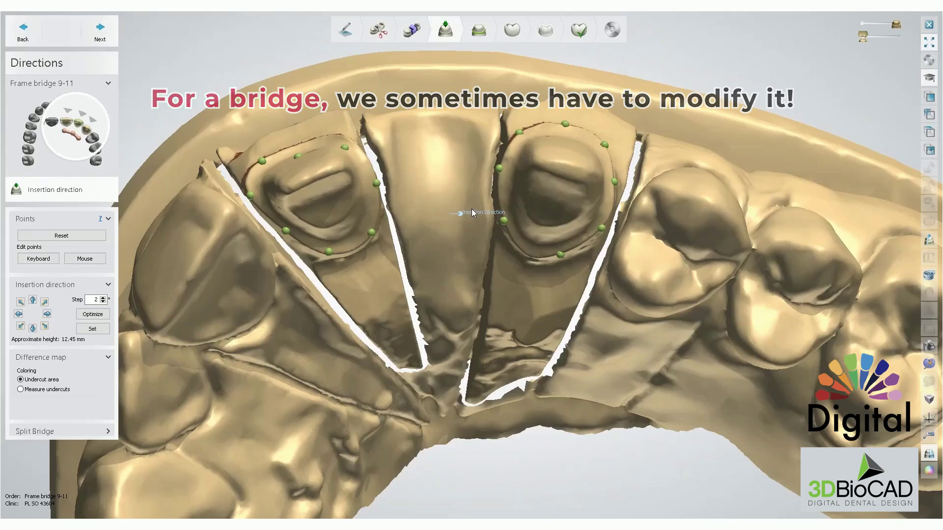
mouse_move(472, 210)
right_mouse_down()
mouse_move(465, 230)
mouse_move(485, 191)
mouse_move(484, 212)
right_mouse_up()
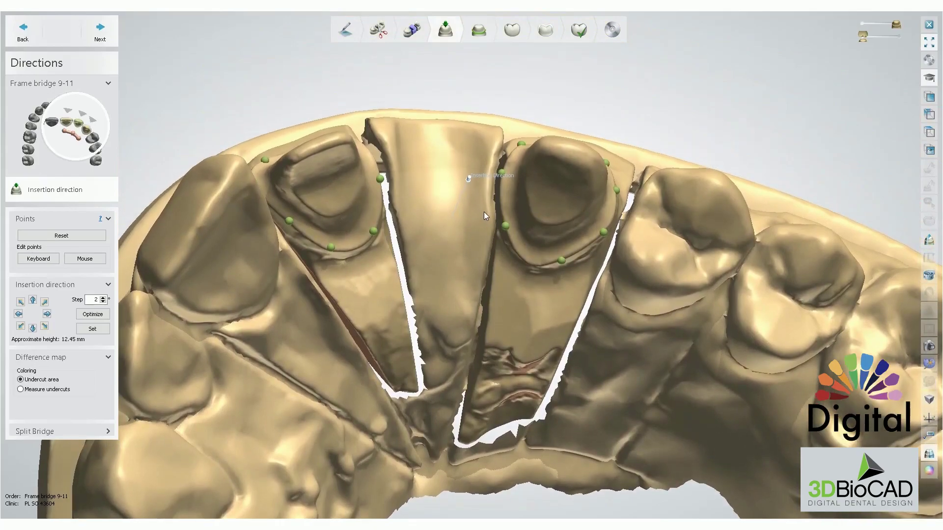
right_click_drag(481, 211, 479, 229)
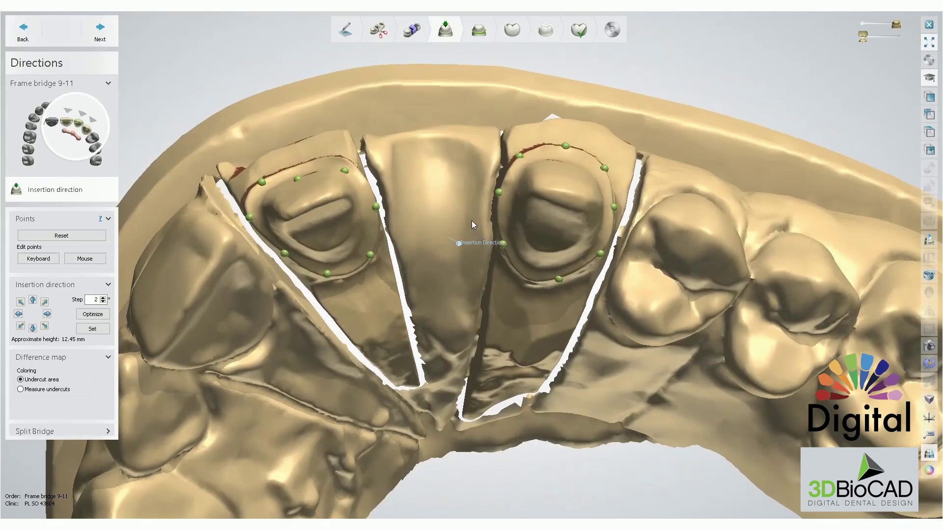
scroll(456, 219, "up", 2)
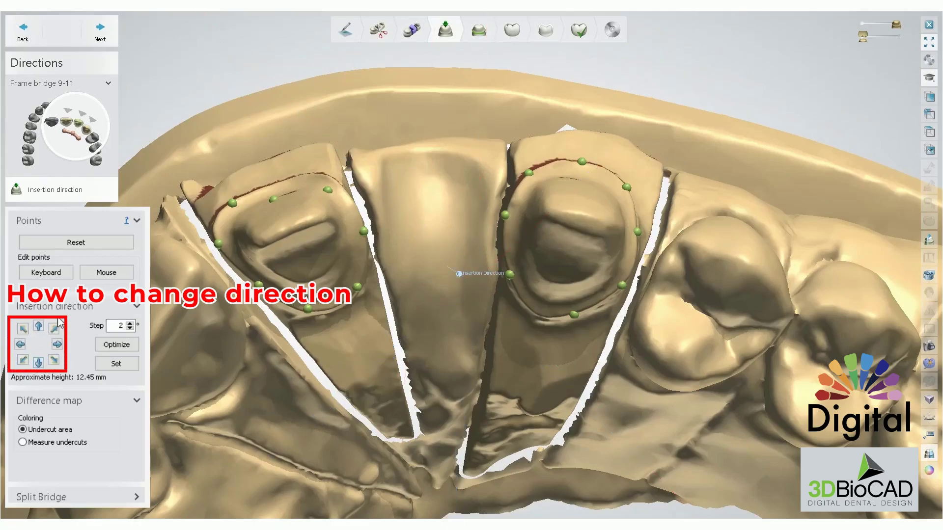
left_click(57, 344)
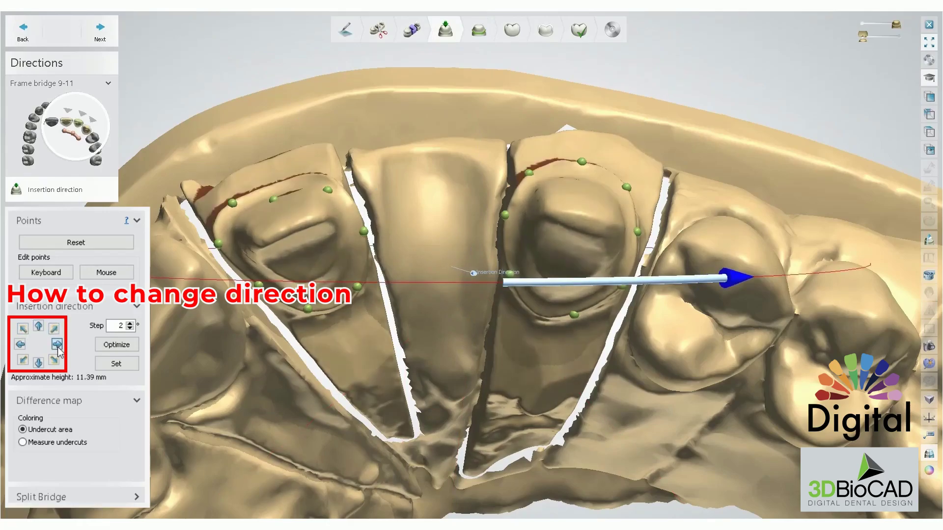
left_click(57, 345)
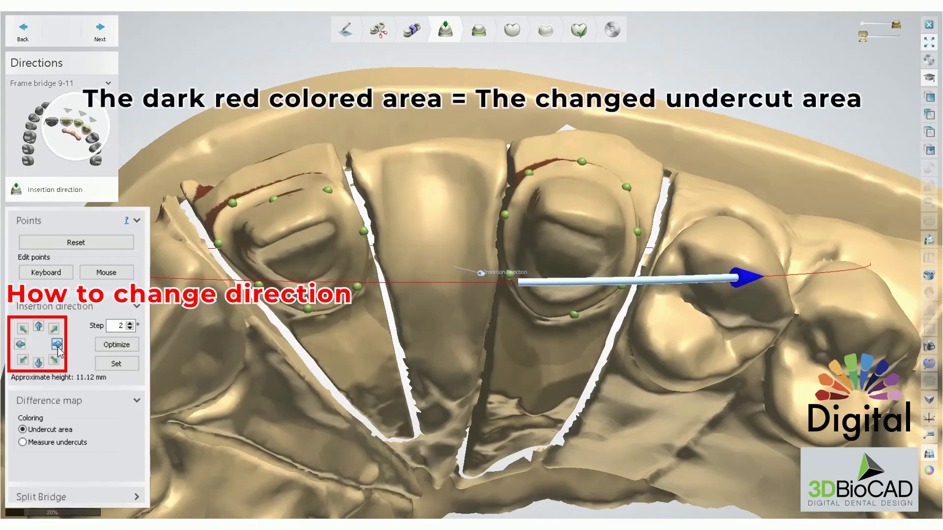
left_click(57, 345)
left_click(57, 344)
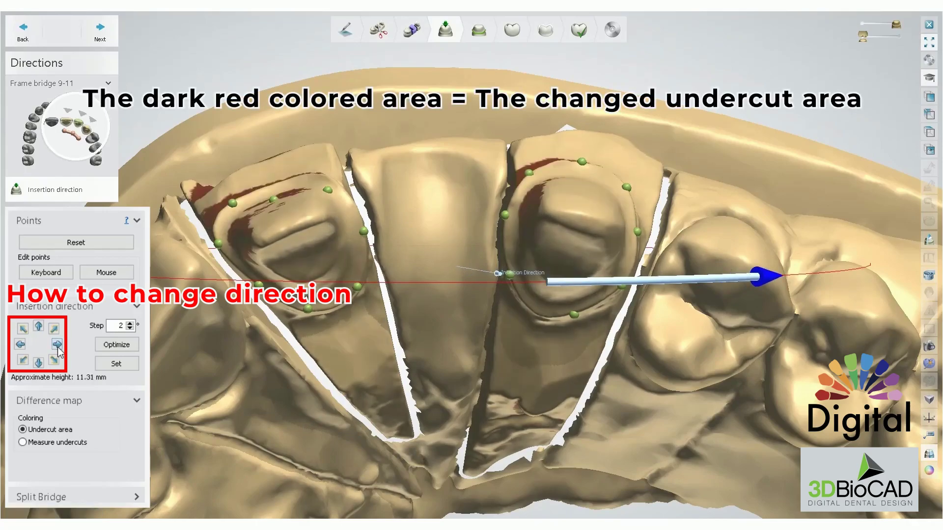
left_click(57, 344)
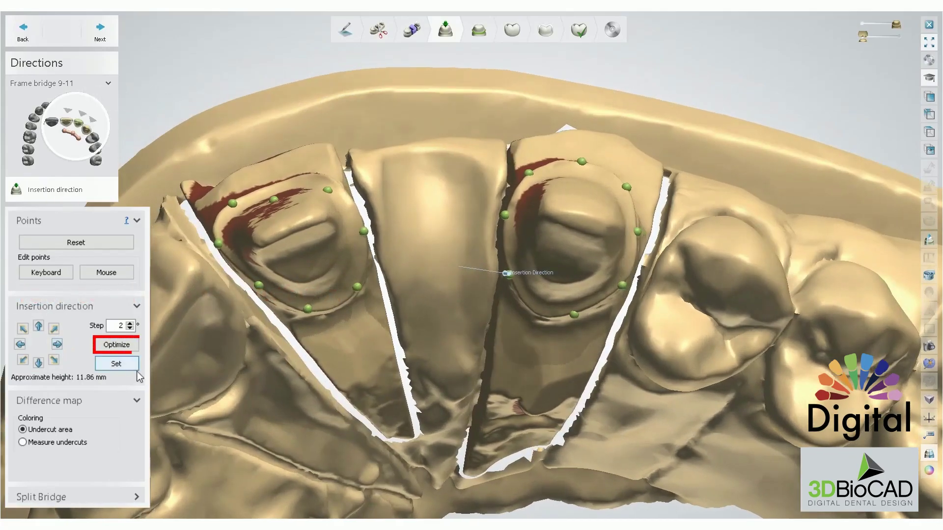
- Optimize the bridge's insertion direction, and set it from a viewing angle that minimizes undercuts on both abutments
left_click(133, 347)
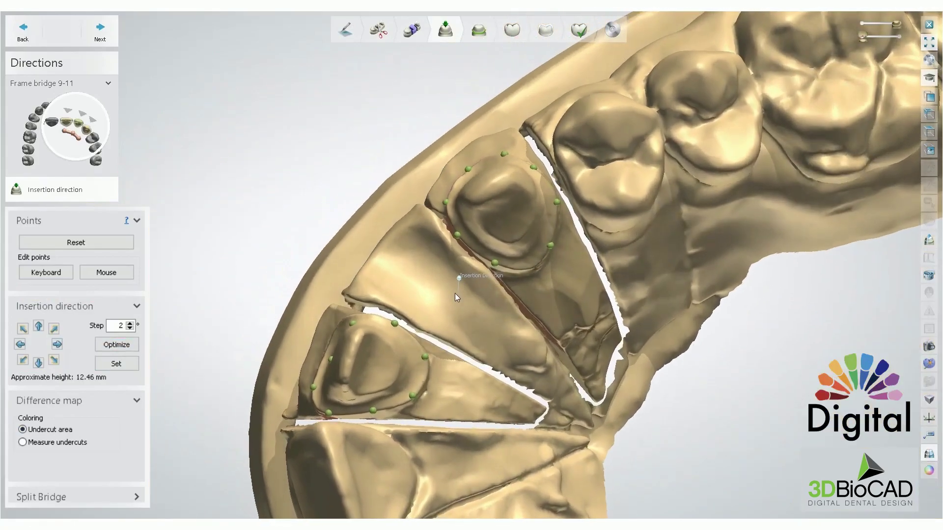
mouse_move(455, 293)
right_mouse_down()
mouse_move(459, 305)
mouse_move(452, 298)
mouse_move(467, 295)
right_mouse_up()
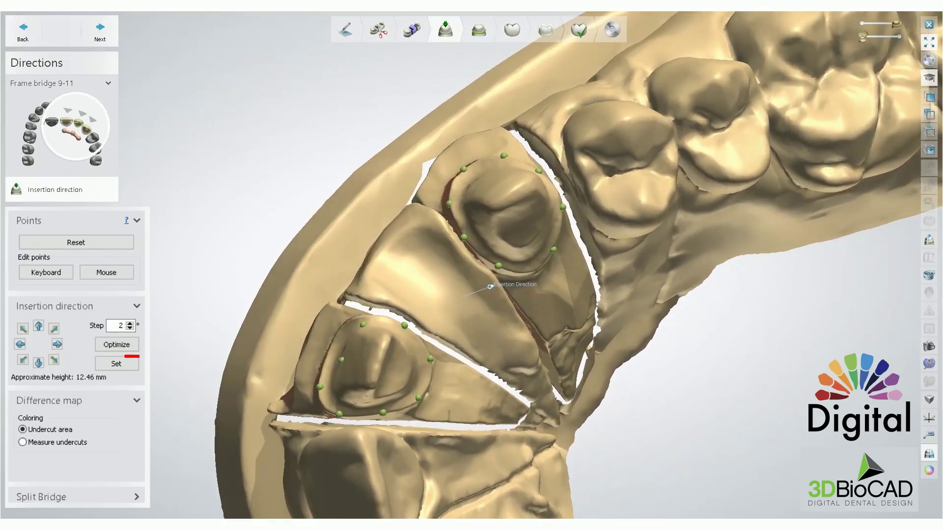
left_click(125, 369)
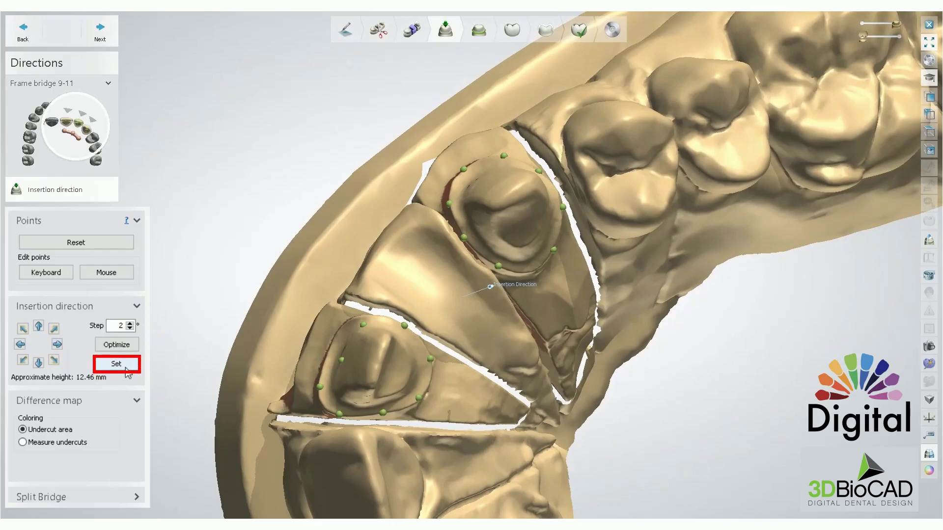
left_click(125, 370)
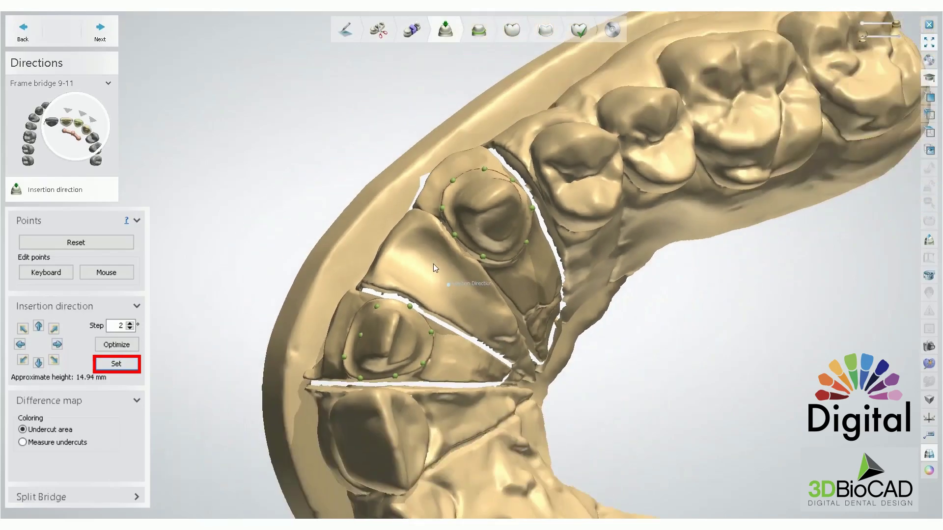
right_click_drag(434, 264, 470, 281)
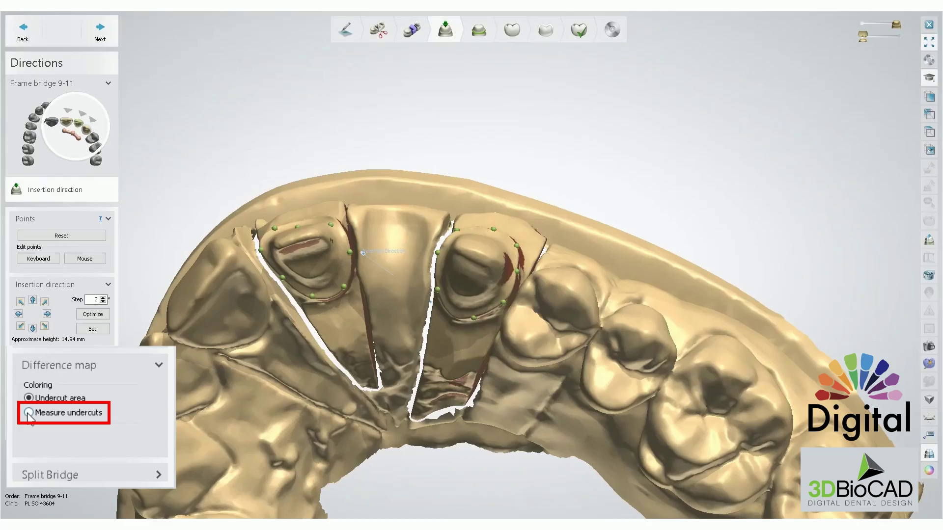
- Color the difference map by measured undercuts and examine the undercut depths on both abutments from occlusal and palatal sides
left_click(28, 413)
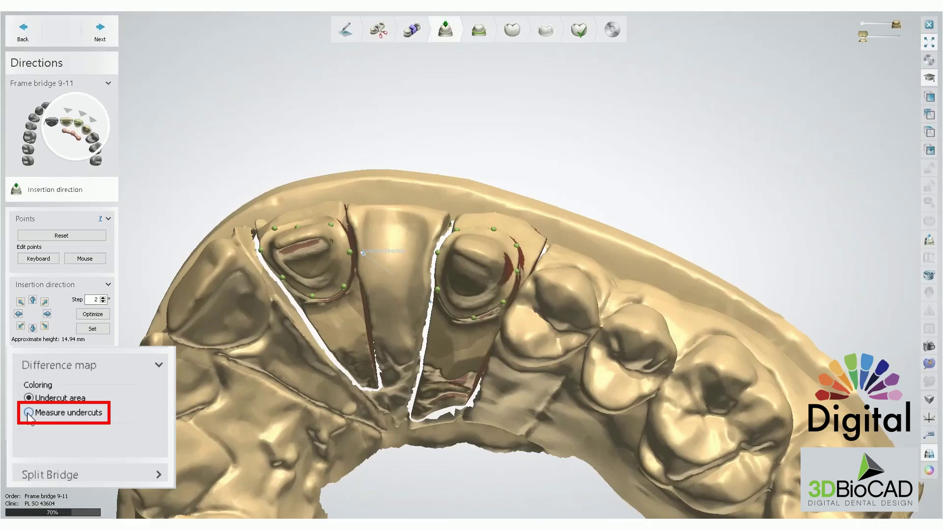
scroll(306, 207, "up", 5)
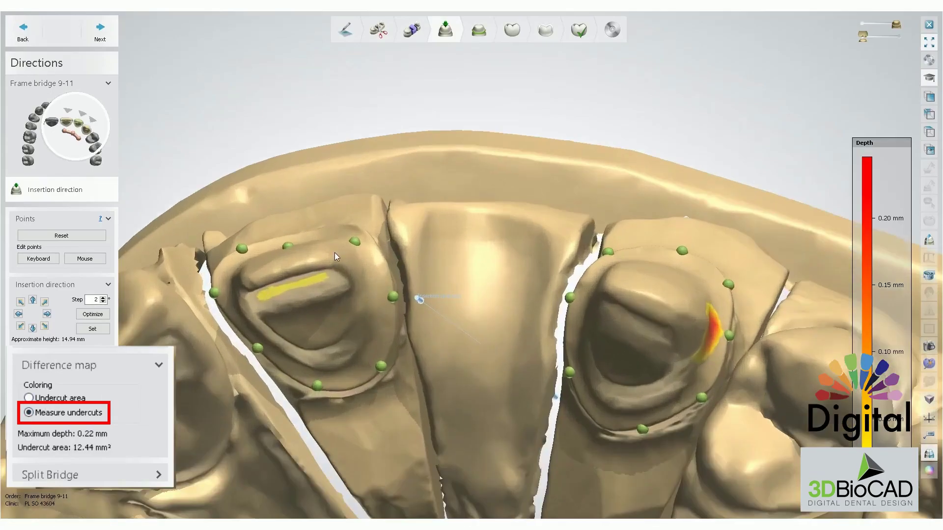
right_click_drag(334, 253, 331, 223)
mouse_move(705, 290)
right_mouse_down()
mouse_move(720, 292)
mouse_move(712, 291)
right_mouse_up()
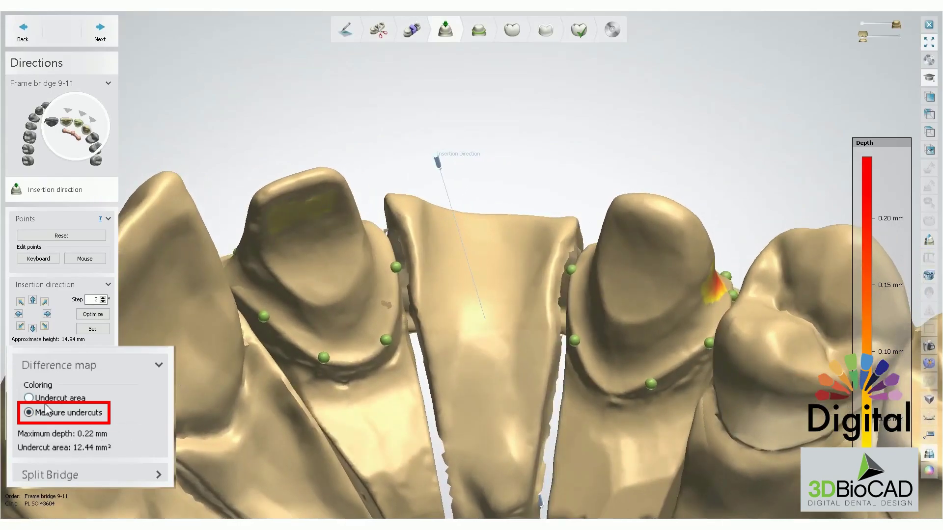
- Return the difference map to undercut area coloring and compare the undercut zones on both abutments
left_click(28, 398)
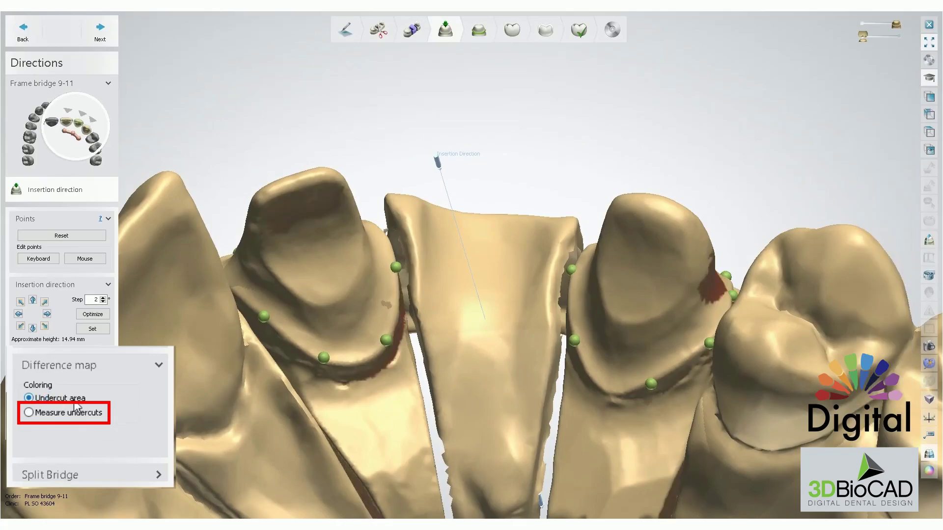
scroll(431, 326, "down", 3)
right_click_drag(431, 326, 443, 376)
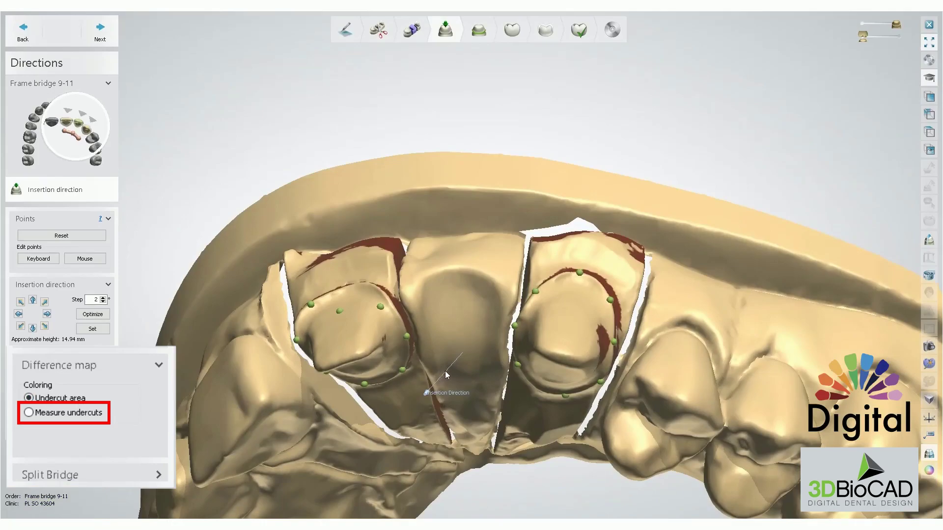
right_click_drag(467, 386, 290, 350)
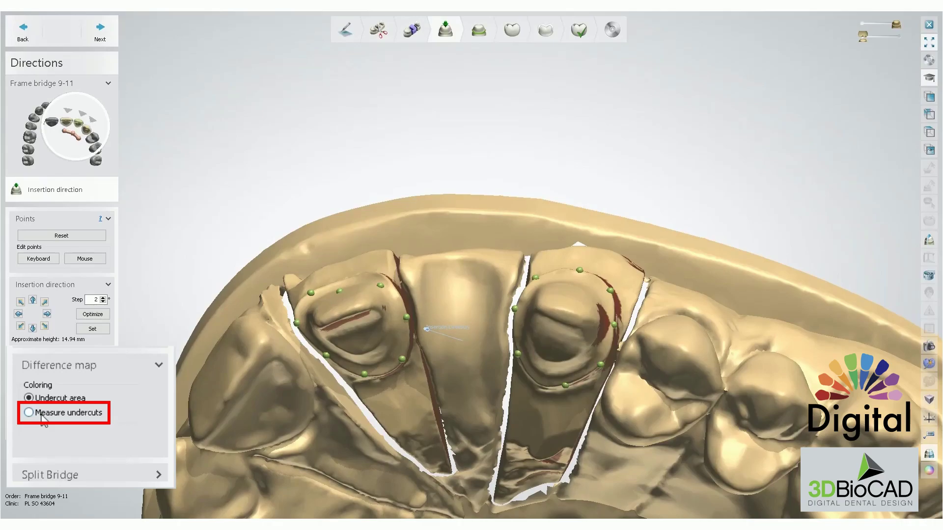
- Switch the coloring back to Measure undercuts and inspect the undercut depths on each abutment up close
left_click(42, 414)
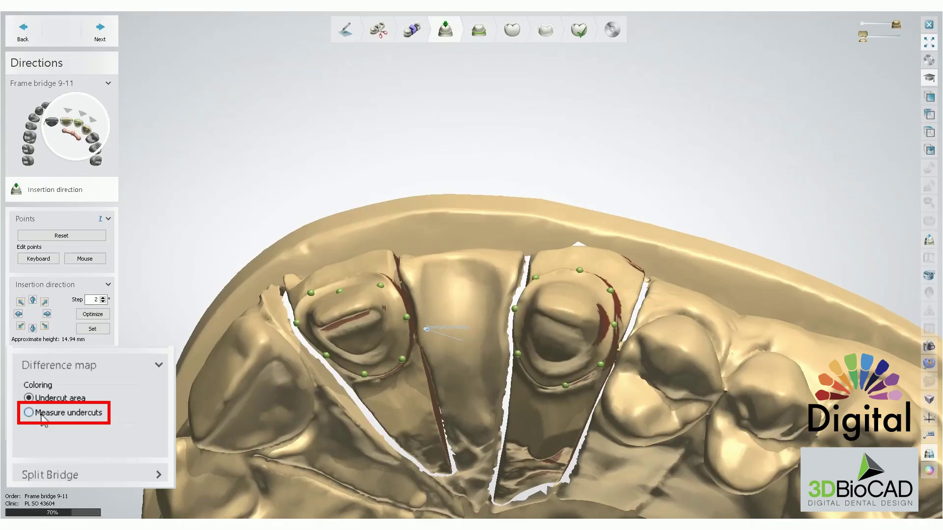
scroll(566, 329, "up", 3)
right_click_drag(579, 322, 366, 276)
right_click_drag(332, 239, 326, 225)
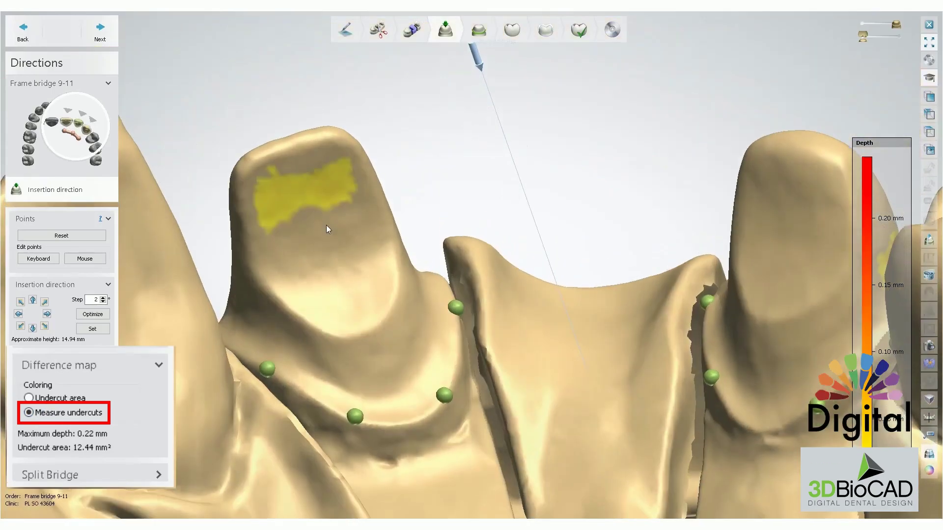
scroll(428, 220, "down", 3)
middle_click_drag(499, 227, 374, 204)
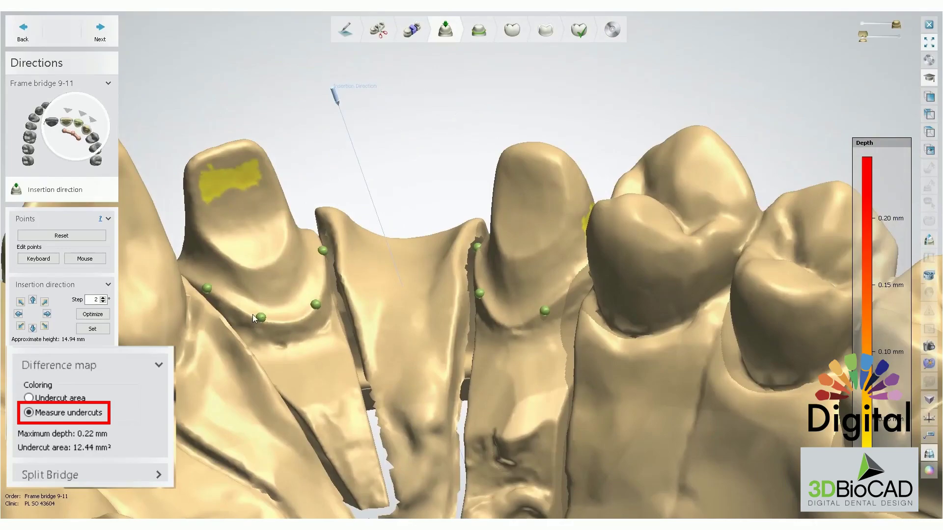
right_click_drag(488, 278, 565, 312)
scroll(564, 309, "up", 2)
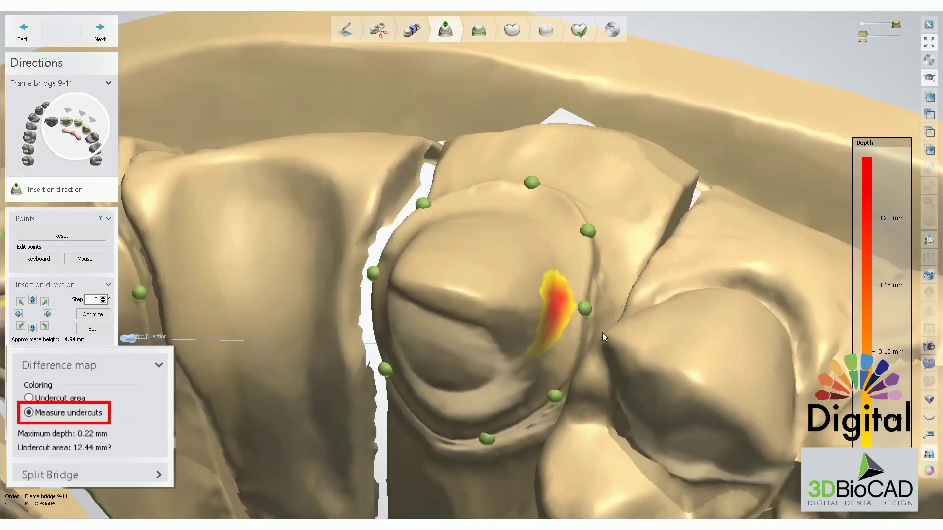
scroll(595, 317, "down", 2)
right_click_drag(594, 317, 609, 317)
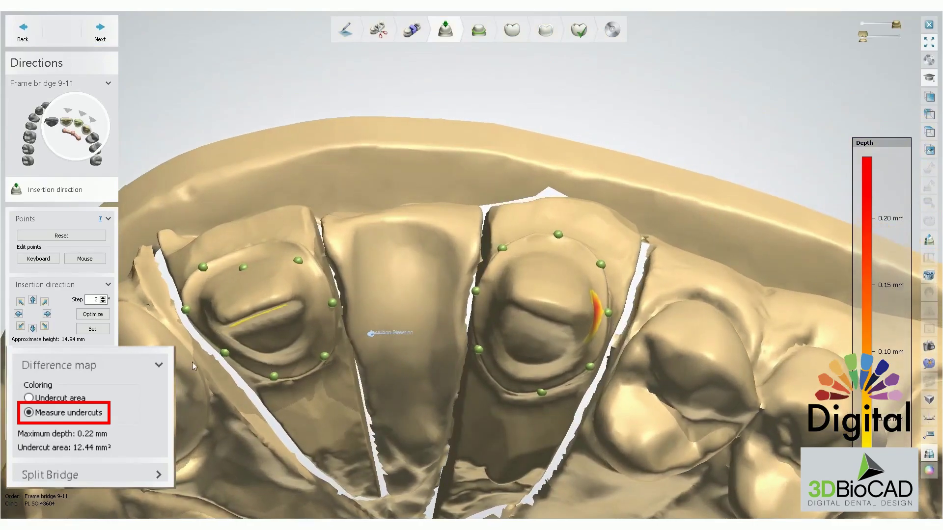
- Try setting the bridge's insertion direction from different viewing angles and compare the measured undercuts
left_click(93, 328)
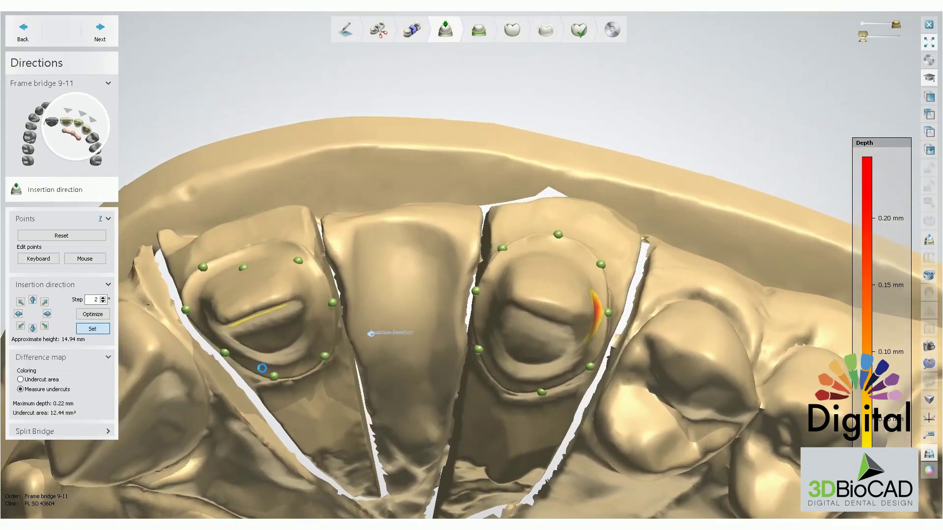
left_click(92, 329)
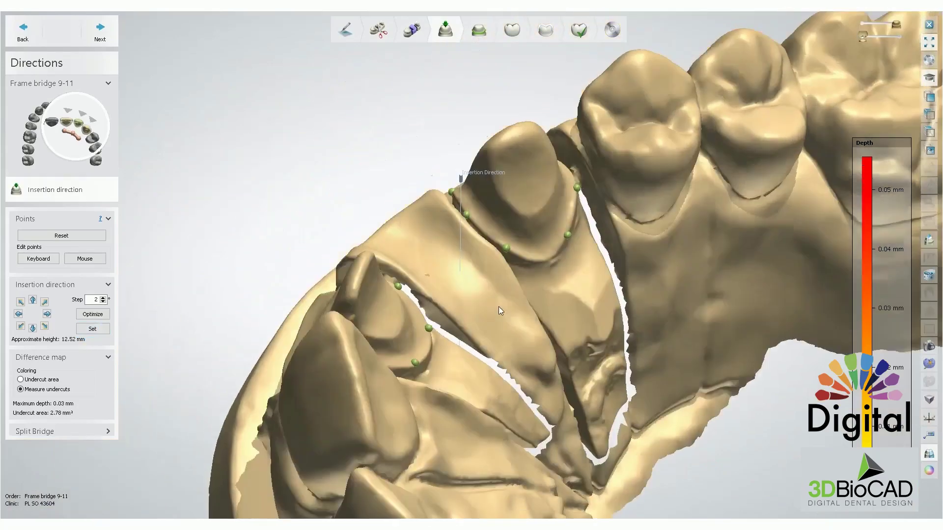
right_click_drag(499, 311, 463, 366)
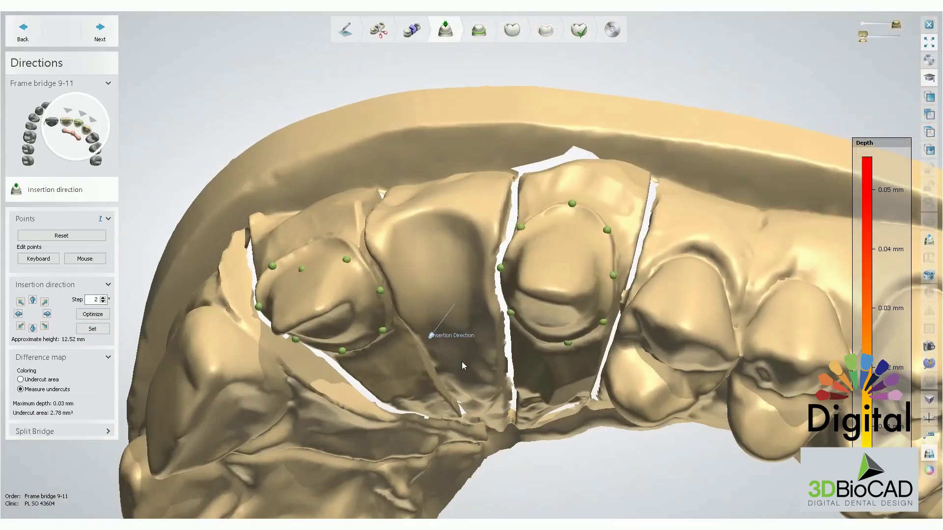
left_click(93, 328)
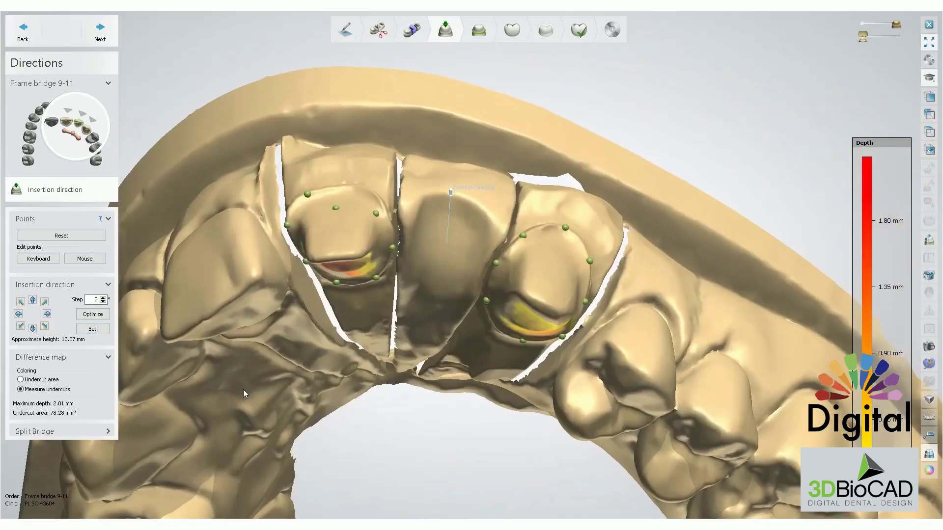
- Optimize the bridge's insertion direction and inspect the margin points on the buccal side of both abutments
left_click(91, 315)
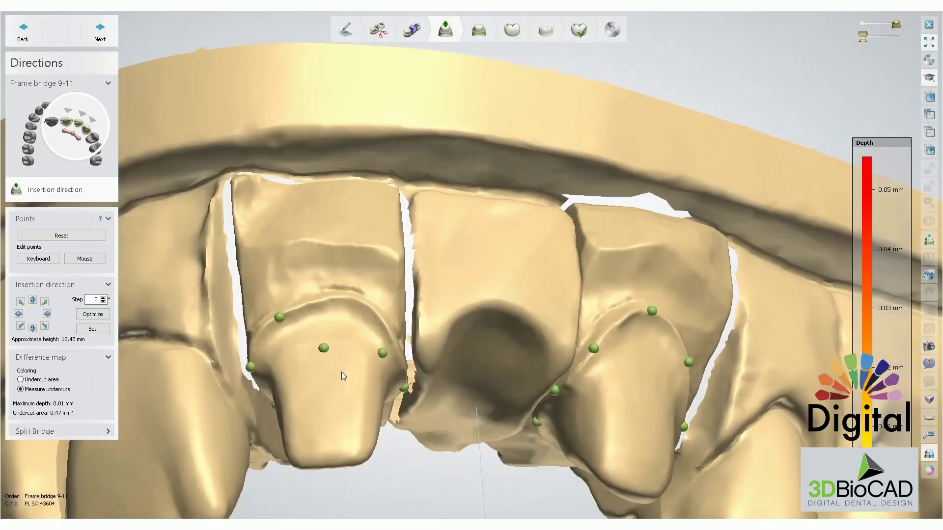
scroll(323, 353, "up", 5)
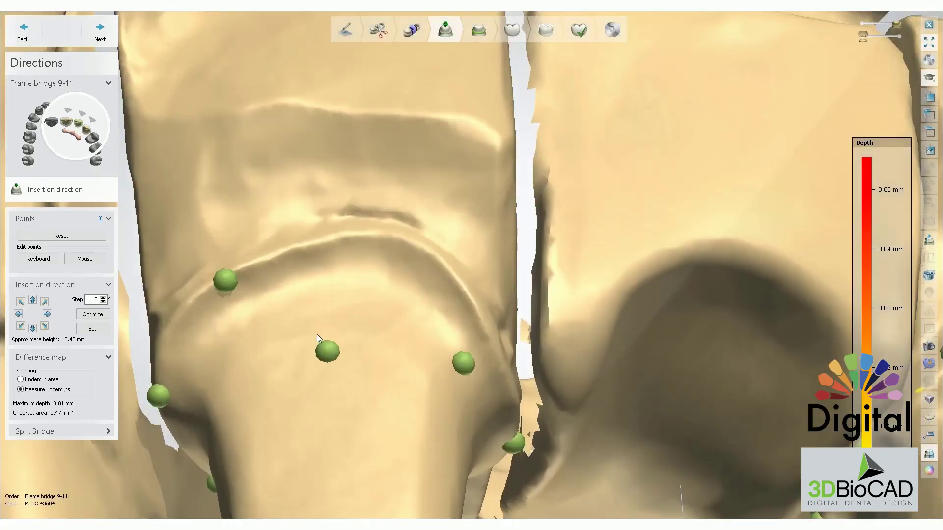
scroll(321, 350, "down", 5)
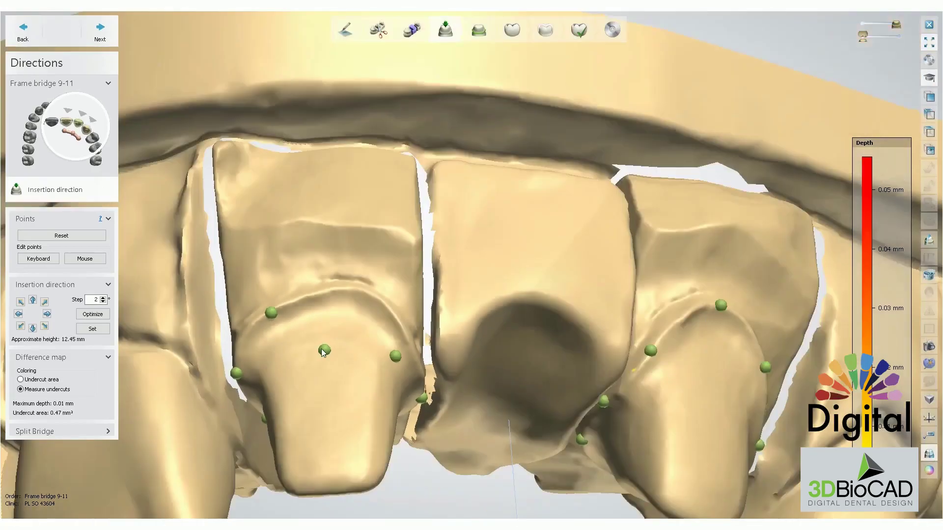
right_click_drag(321, 350, 339, 329)
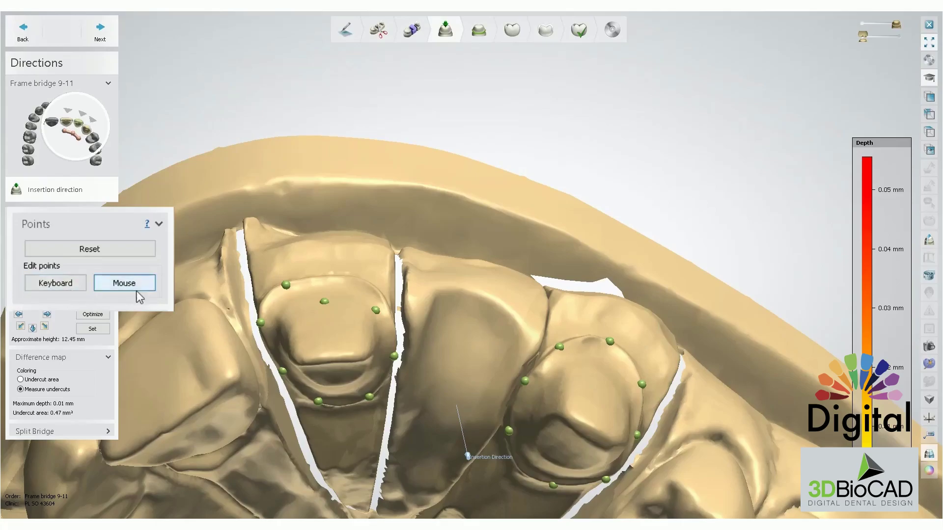
- Edit the tooth 9 die's points in keyboard mode and move the misplaced buccal point down its line onto the margin
left_click(53, 293)
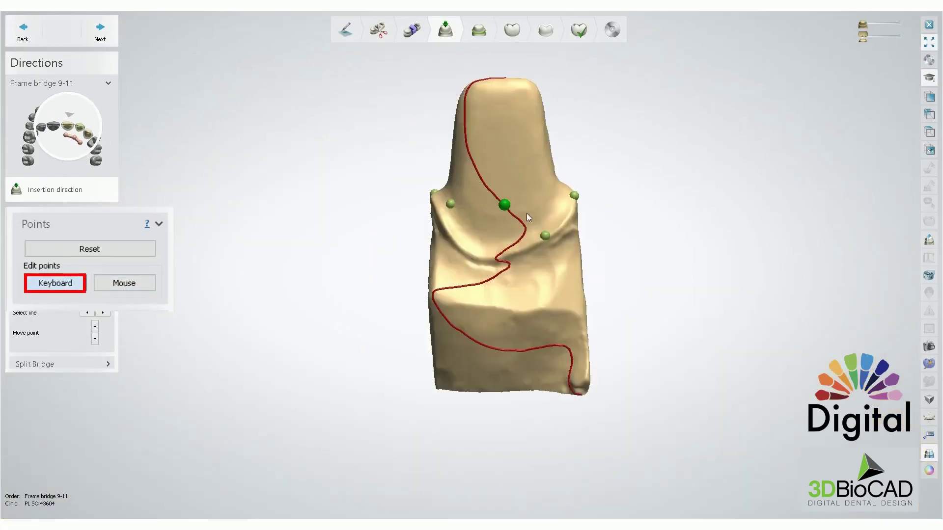
scroll(524, 212, "up", 3)
key("Down")
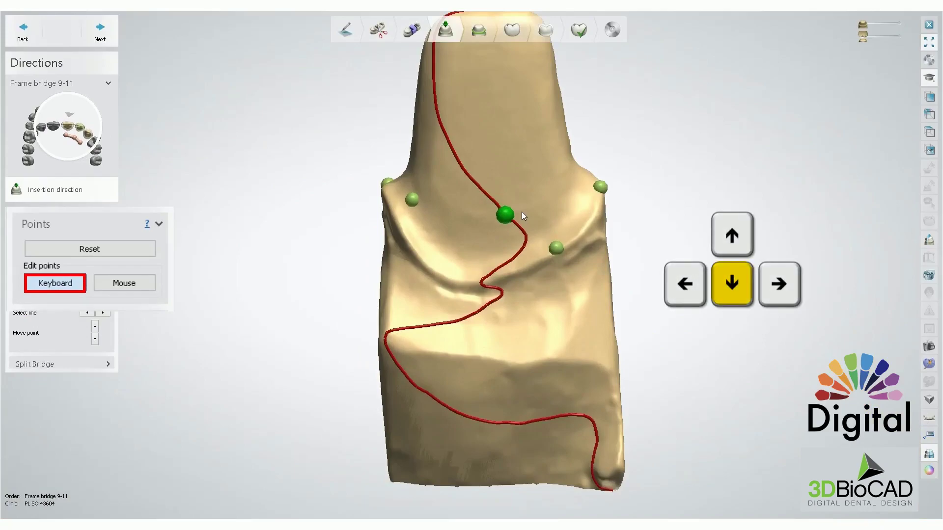
key("Down")
key("Down")
key("Down")
key("Down")
key("Down")
key("Down")
key("Up")
key("Up")
key("Up")
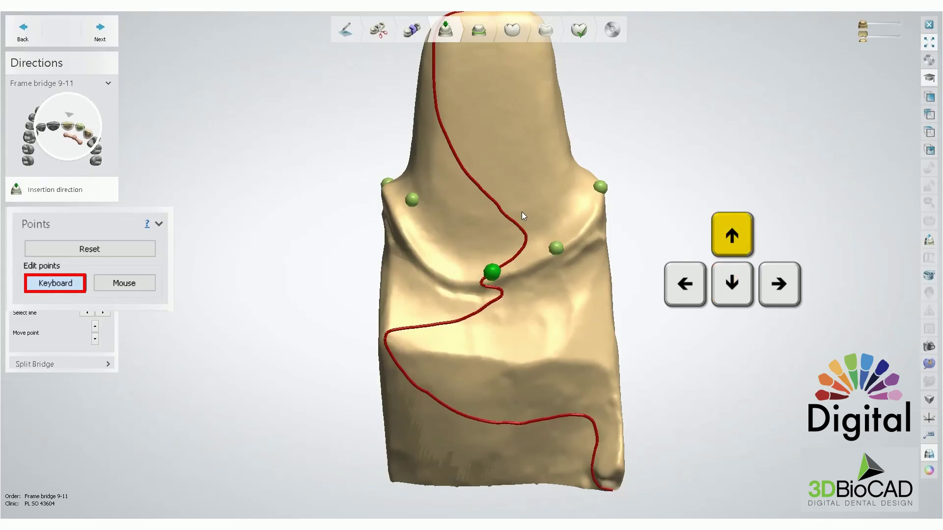
key("Up")
- Step through the section lines around the tooth 9 die in both directions to check each point against the margin
key("Left")
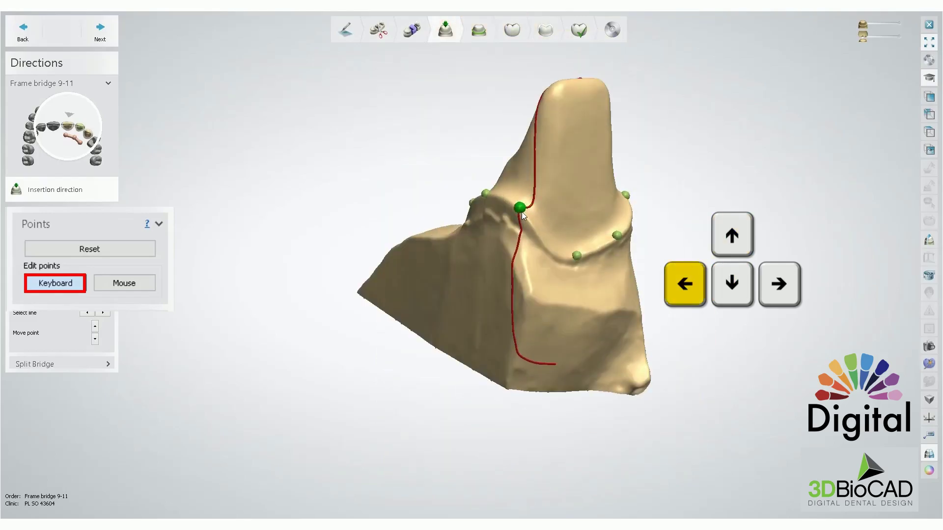
key("Left")
key("Left")
key("Left")
key("Left")
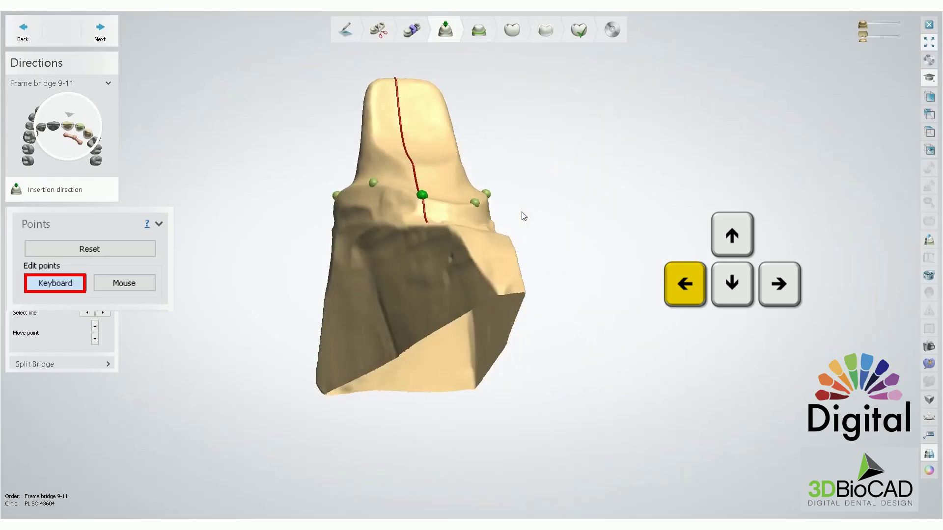
key("Right")
key("Right")
key("Right")
key("Right")
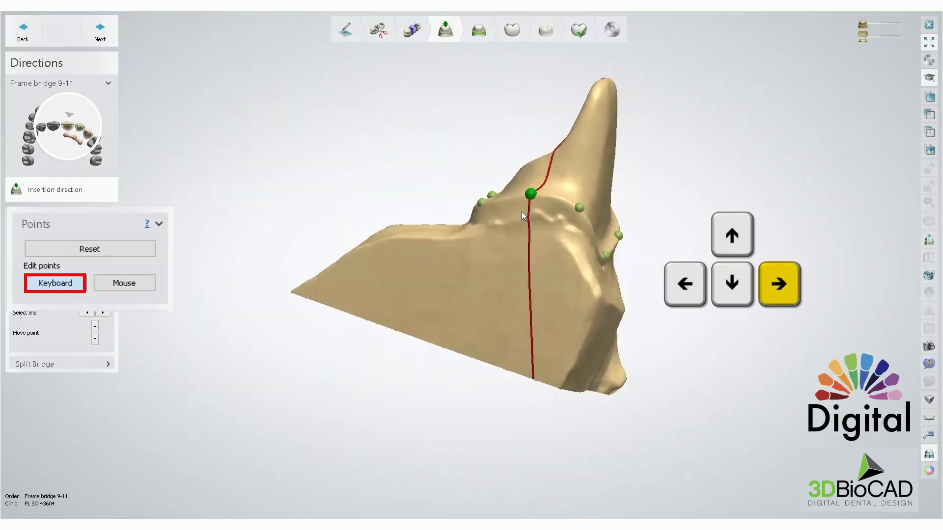
key("Right")
key("Right")
key("Right")
key("Right")
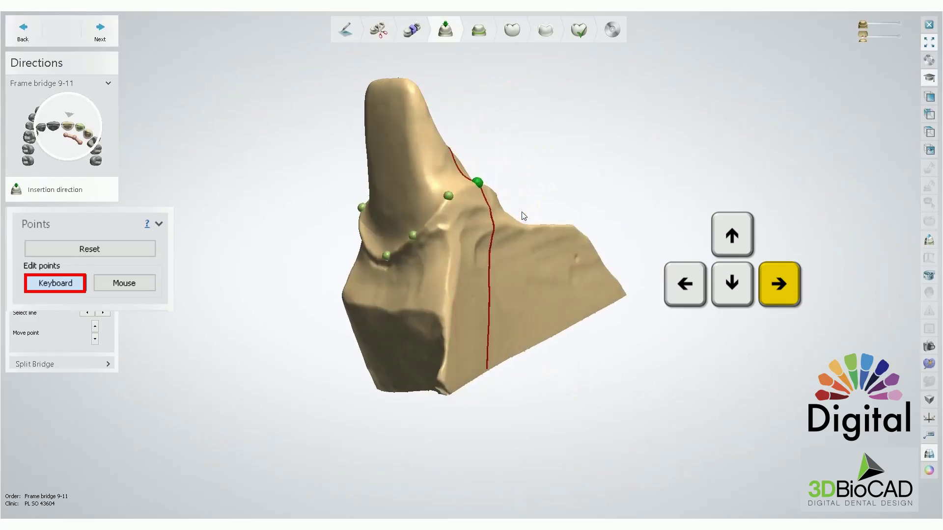
key("Right")
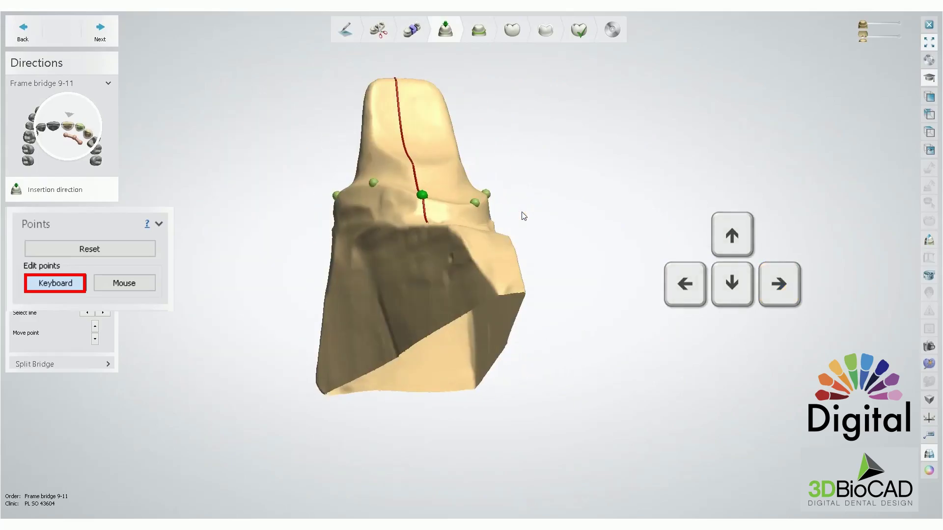
- Redraw the tooth 9 die's margin points in mouse mode, placing them around the margin and closing on the first point
right_click_drag(219, 174, 226, 224)
left_click(137, 285)
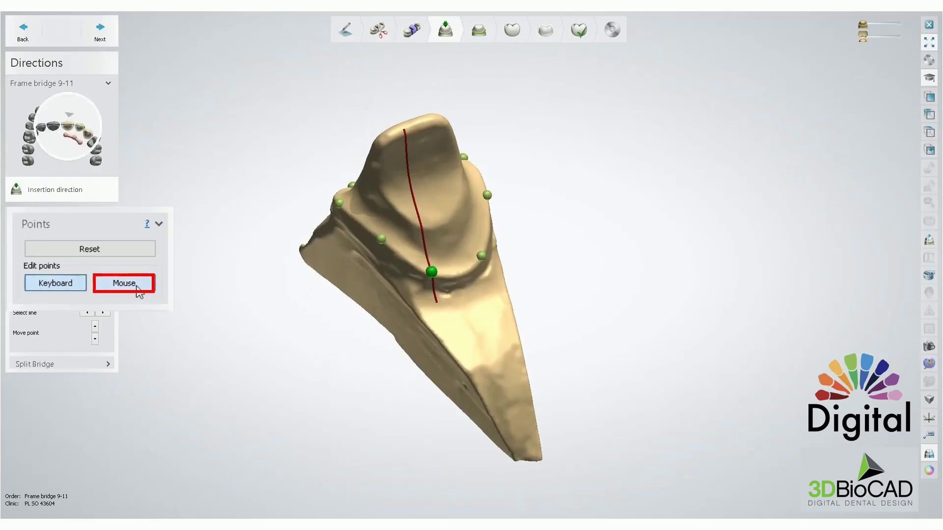
scroll(515, 205, "up", 4)
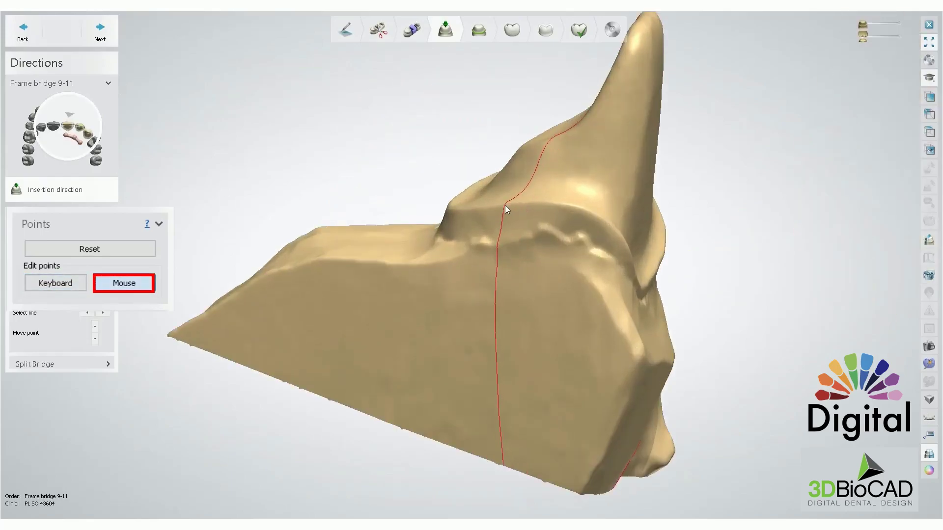
left_click(505, 205)
left_click(547, 199)
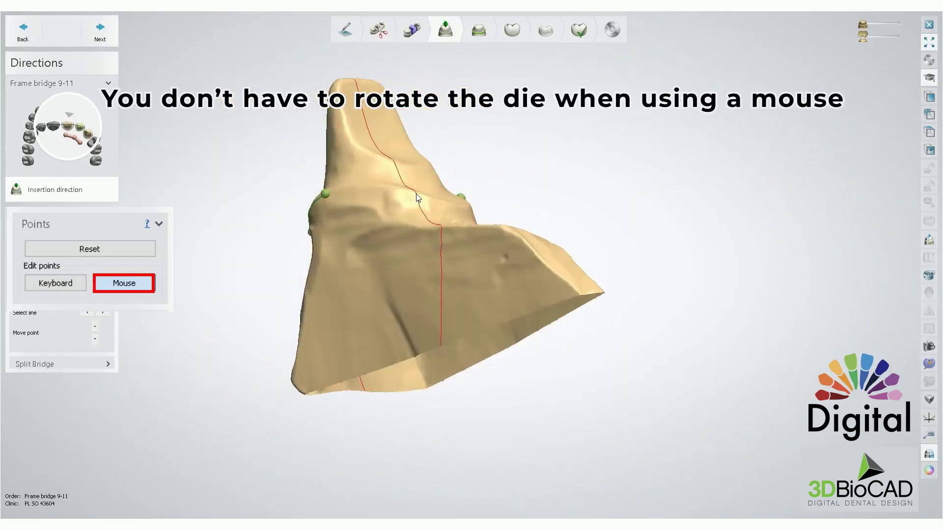
left_click(418, 195)
left_click(467, 207)
left_click(523, 203)
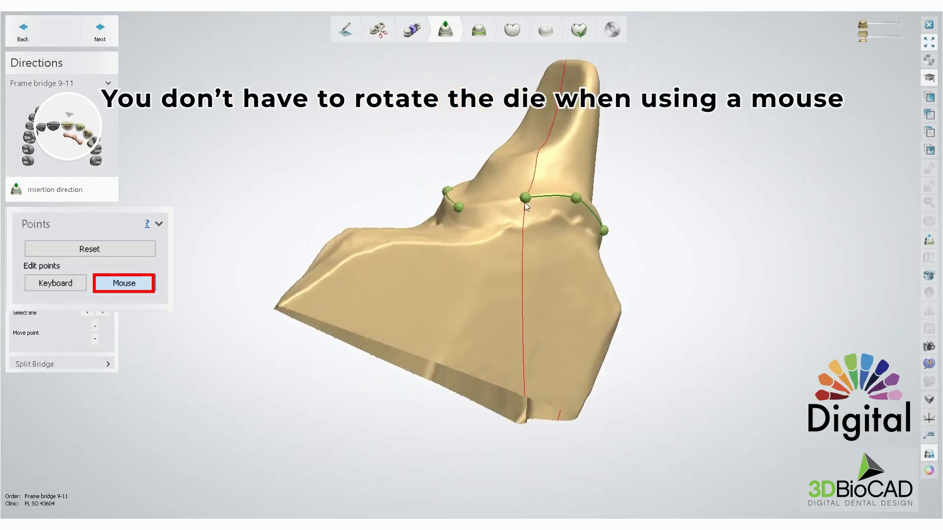
scroll(526, 203, "up", 7)
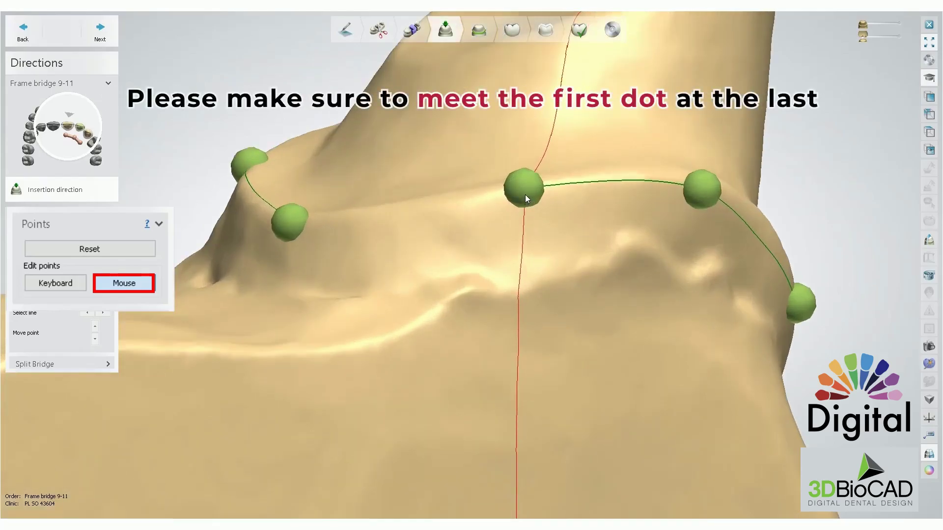
left_click(526, 198)
scroll(526, 198, "down", 7)
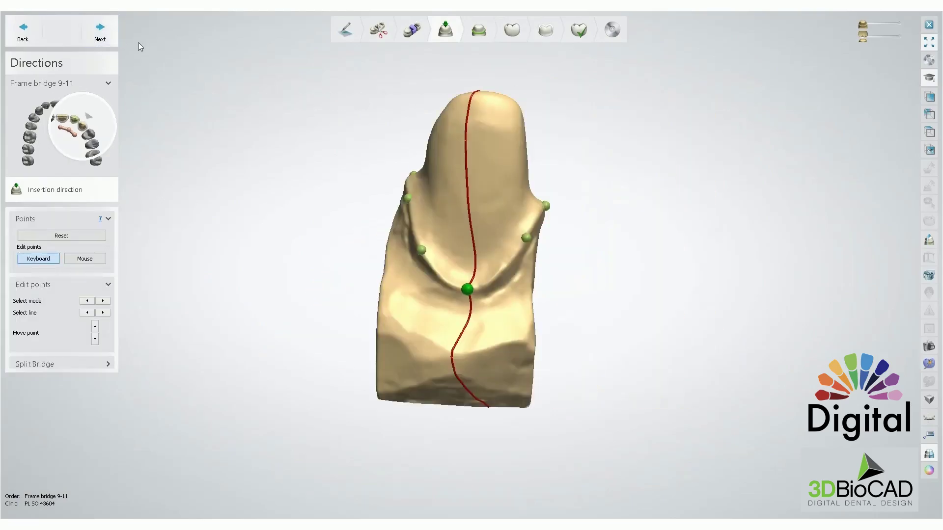
- Check the margin points on both abutments from the occlusal side and proceed to the Interfaces stage
right_click_drag(139, 47, 357, 191)
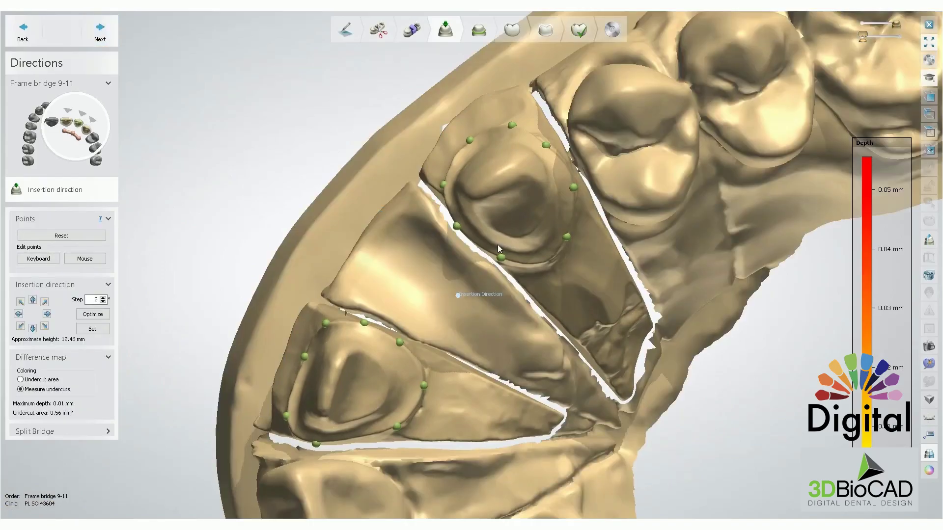
right_click_drag(498, 247, 540, 230)
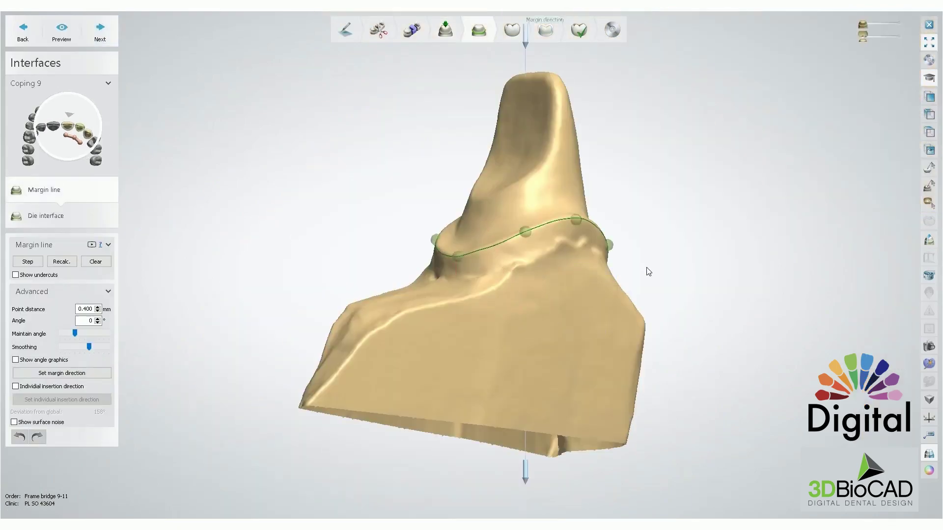
- Redraw the lowest section of coping 9's margin line slightly below the existing curve
right_click_drag(648, 272, 235, 265)
scroll(625, 206, "up", 6)
mouse_move(600, 337)
right_mouse_down()
mouse_move(519, 329)
mouse_move(591, 243)
right_mouse_up()
scroll(419, 324, "up", 3)
left_click(316, 290)
left_click(368, 321)
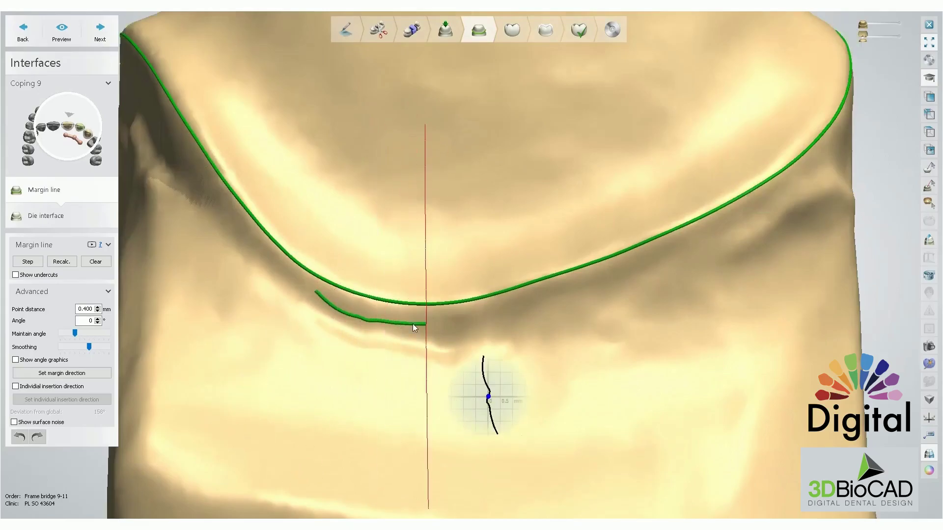
double_click(499, 315)
right_click(339, 307)
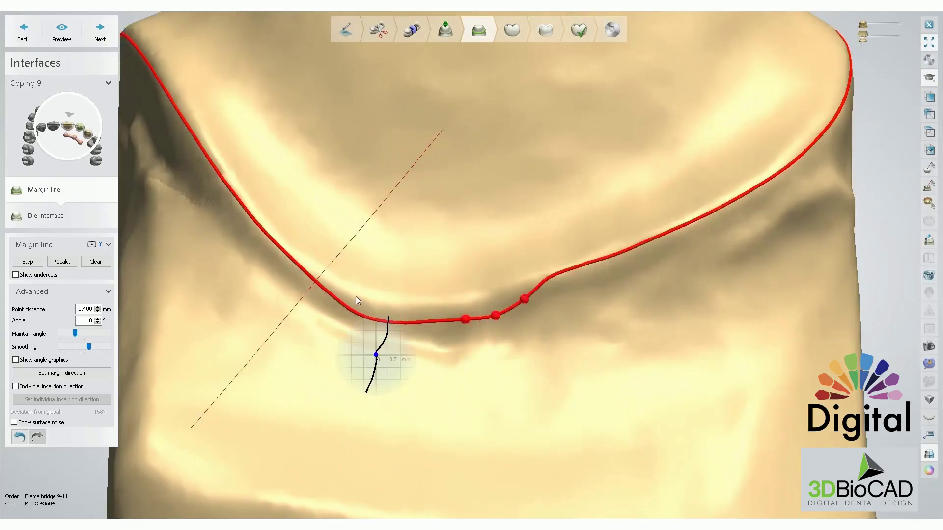
- Redraw the same lower section of coping 9's margin line higher up, following the edge of the preparation
left_click(366, 297)
left_click(421, 307)
left_click(478, 304)
left_click(515, 292)
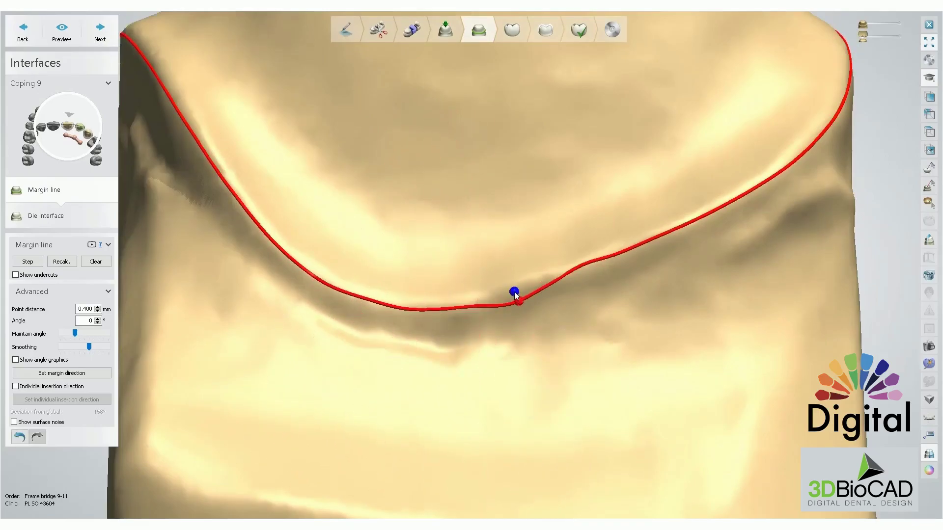
- Examine coping 9's margin line around the die from the front and other angles, checking how it follows the edge
scroll(589, 275, "down", 5)
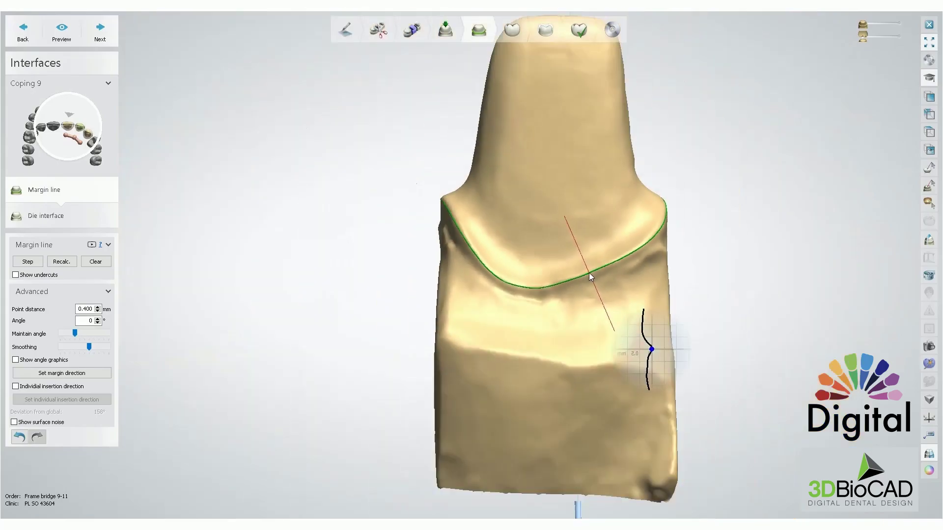
right_click_drag(590, 275, 531, 312)
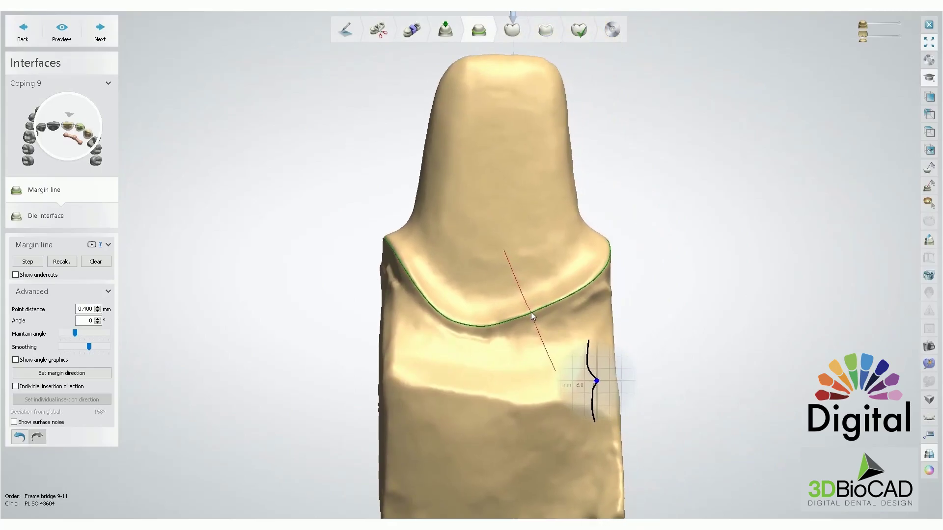
right_click_drag(694, 309, 527, 346)
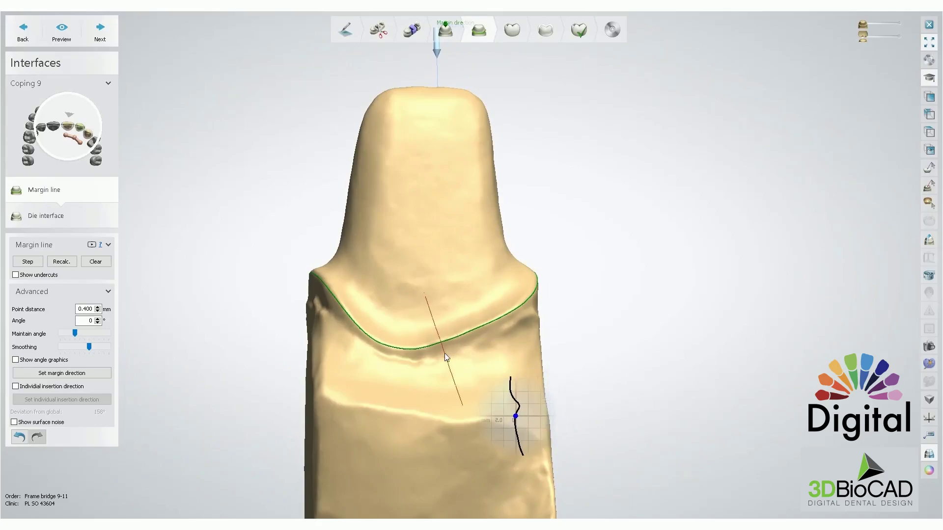
scroll(413, 263, "up", 1)
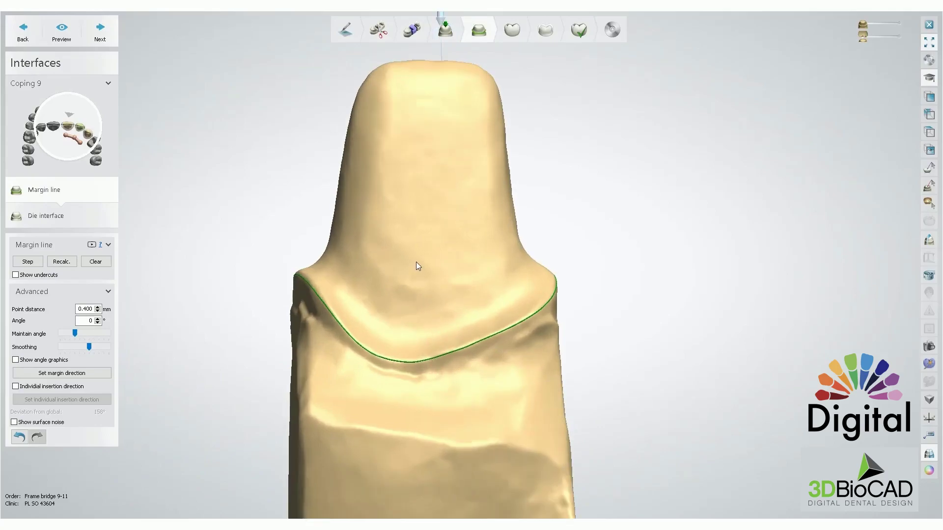
right_click_drag(416, 259, 417, 247)
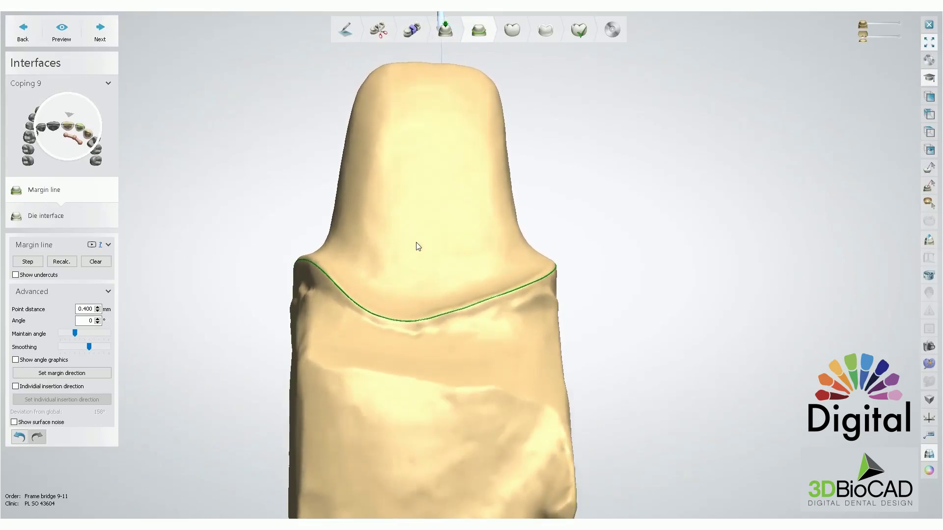
right_click_drag(428, 154, 425, 210)
right_click_drag(426, 363, 346, 318)
scroll(346, 318, "up", 3)
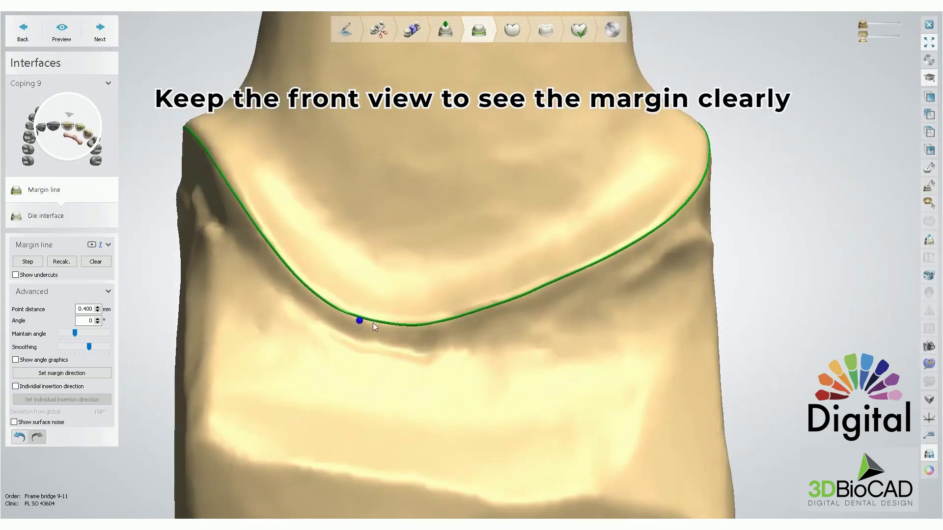
scroll(415, 315, "down", 3)
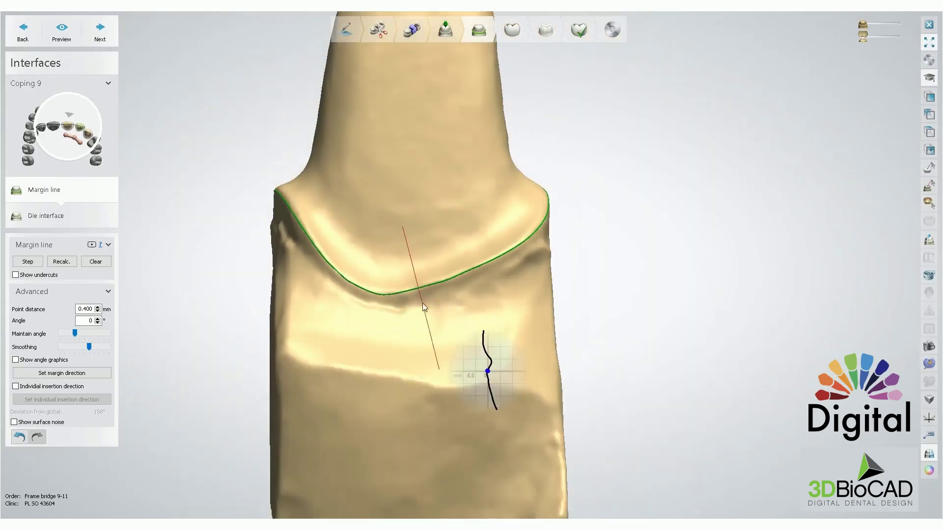
right_click_drag(472, 341, 376, 299)
scroll(376, 299, "down", 2)
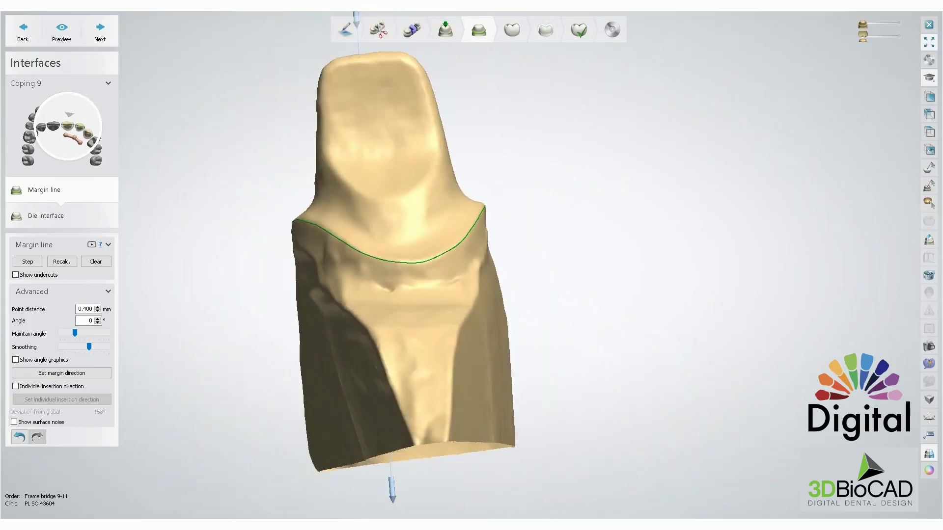
- Capture the die with Snipping Tool and mark the poorly trimmed area below its margin line in red
left_click(657, 79)
left_click_drag(214, 70, 728, 445)
left_click_drag(293, 248, 311, 233)
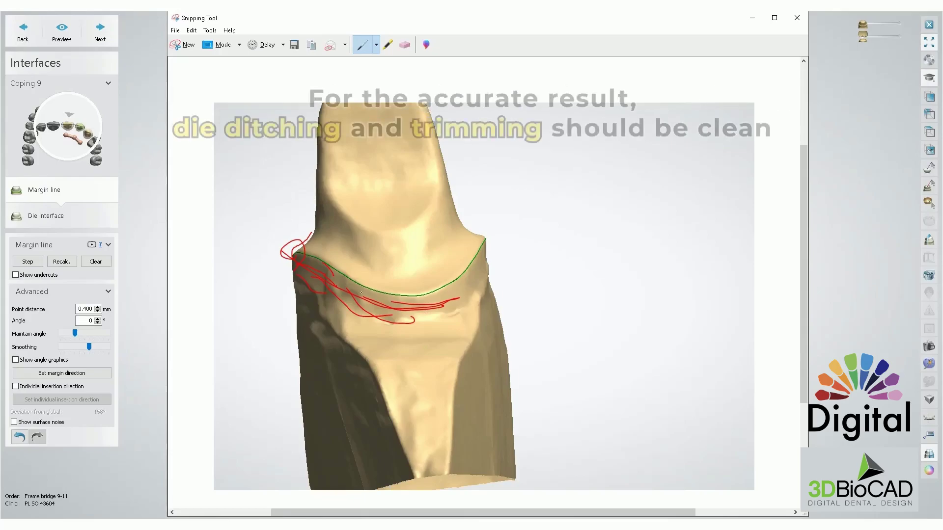
left_click(752, 20)
- Check coping 9's margin line from the occlusal side and continue to the die interface settings
right_click_drag(339, 246, 503, 248)
right_click_drag(394, 266, 414, 302)
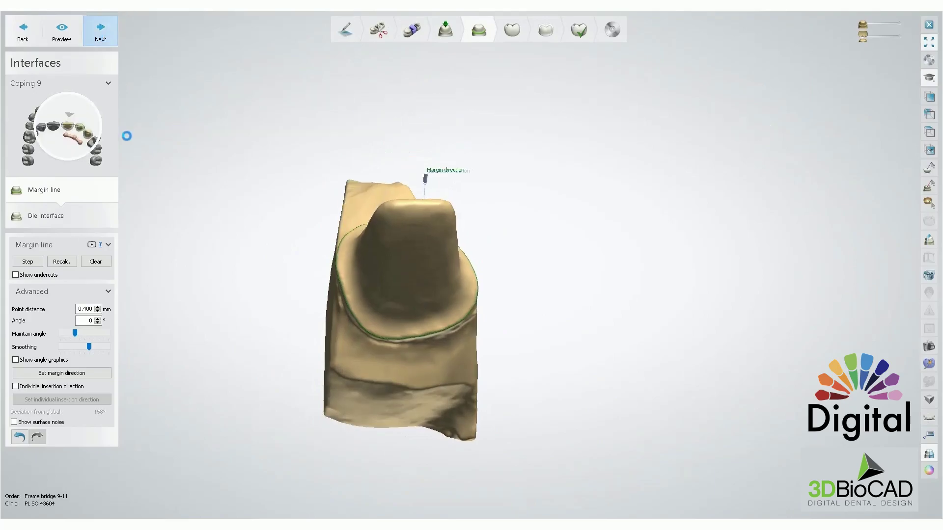
left_click(99, 31)
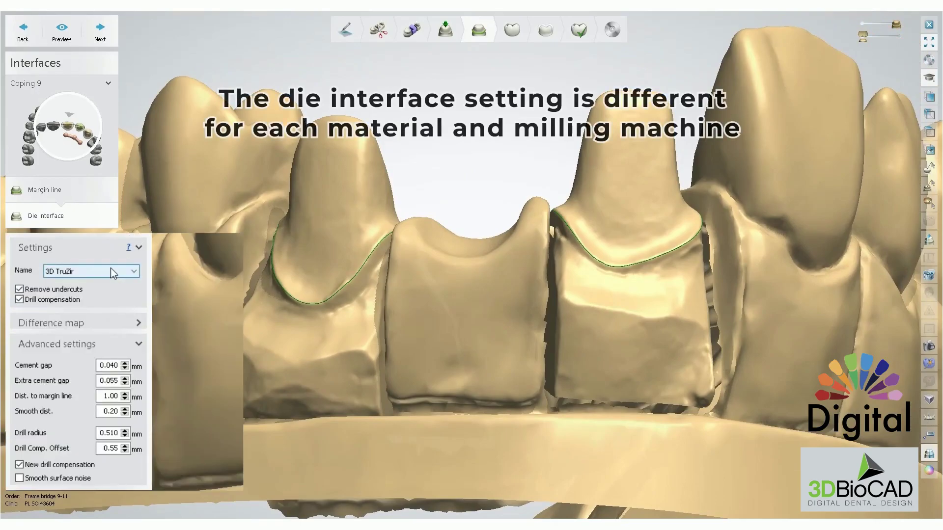
- Try the Coping Ti preset for coping 9's die interface
left_click(89, 262)
scroll(74, 299, "down", 2)
scroll(95, 318, "up", 3)
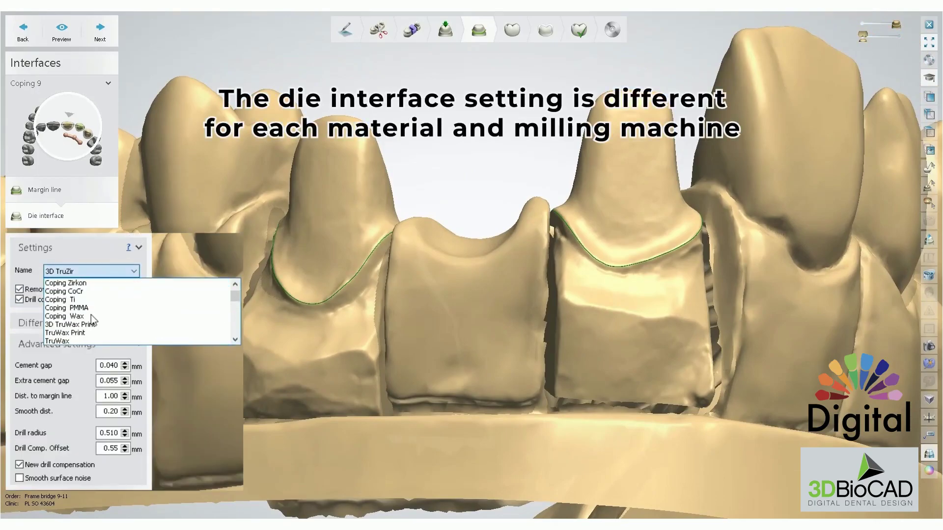
left_click(64, 284)
left_click(73, 272)
left_click(127, 323)
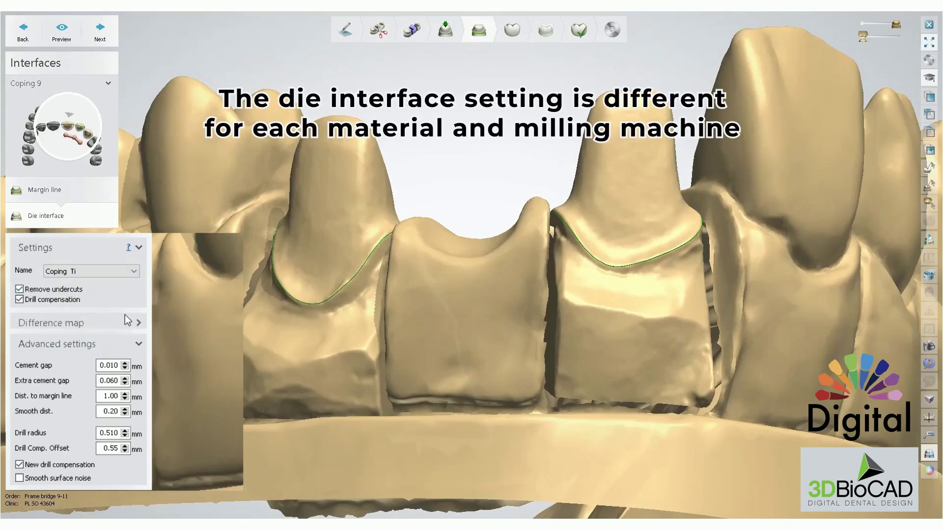
- Try the Straumann Coping, ProArt CAD Wax Yellow and IPS e.max ZirCAD MO (3 unit bridge) Coping presets for coping 9's die interface
left_click(88, 272)
scroll(95, 322, "down", 3)
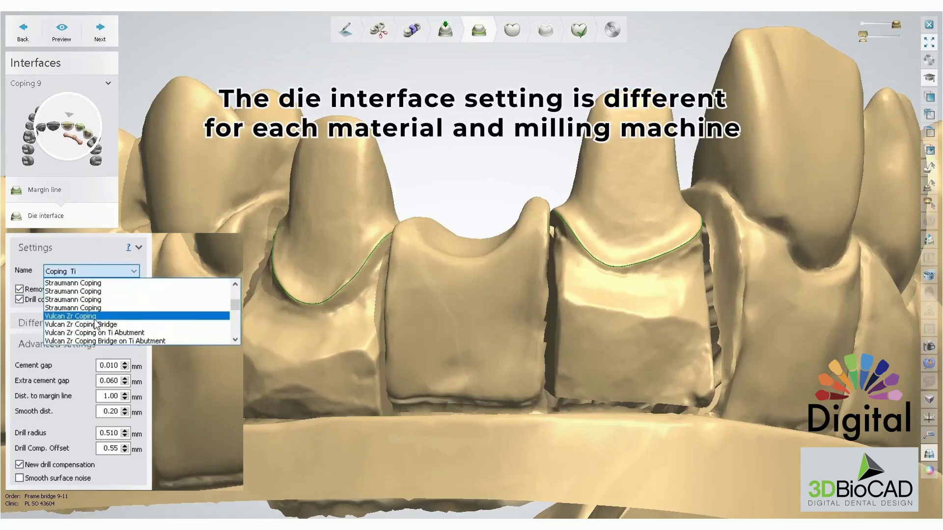
left_click(94, 308)
left_click(117, 276)
scroll(98, 314, "down", 5)
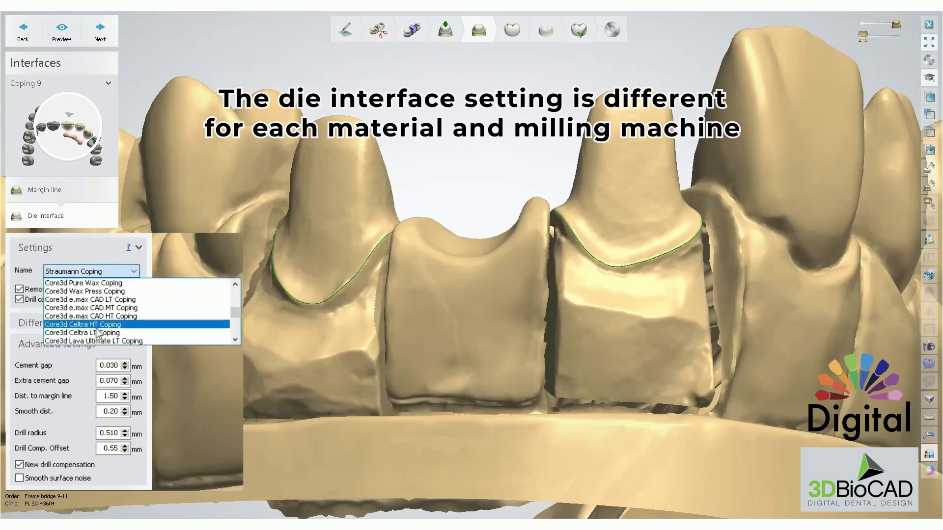
left_click(76, 317)
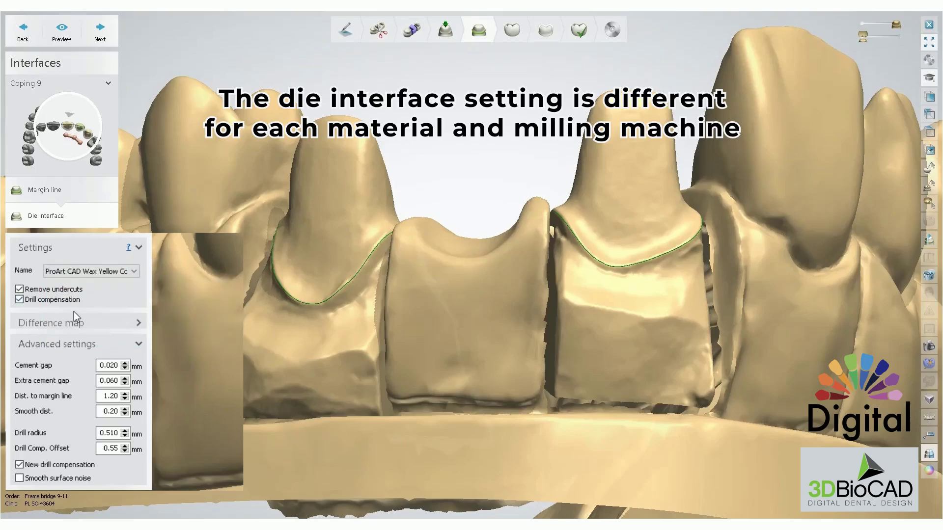
left_click(126, 272)
scroll(108, 317, "up", 3)
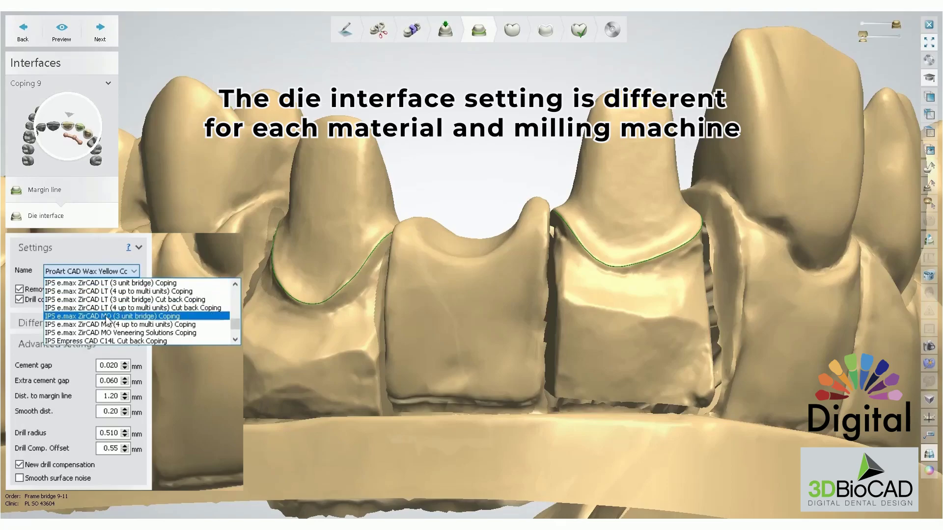
left_click(108, 317)
- Look through the available material presets and choose 3D TruZir for coping 9's die interface
left_click(127, 271)
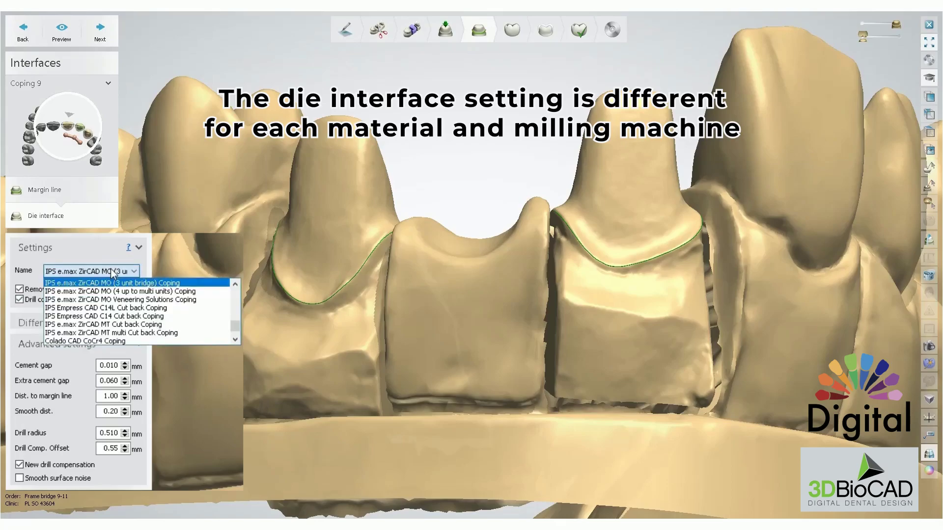
left_click_drag(235, 330, 229, 295)
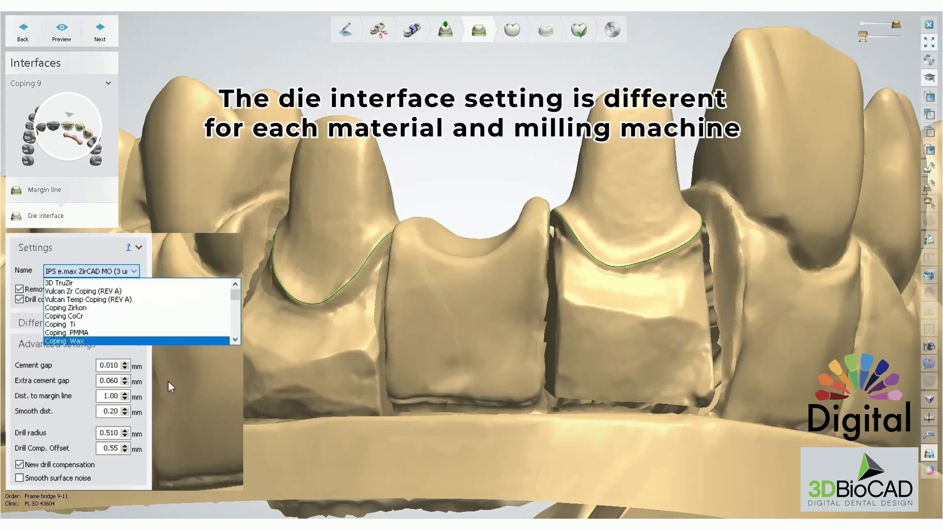
scroll(126, 317, "down", 2)
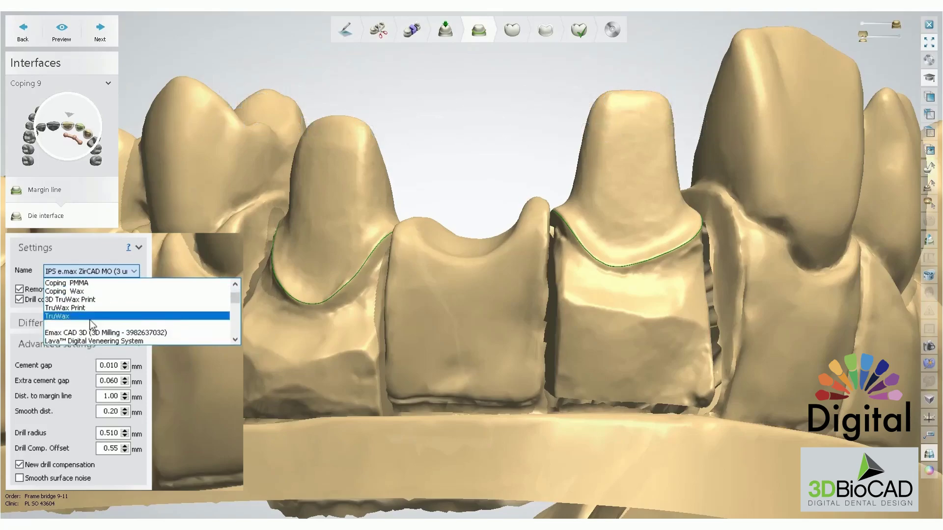
scroll(98, 314, "down", 8)
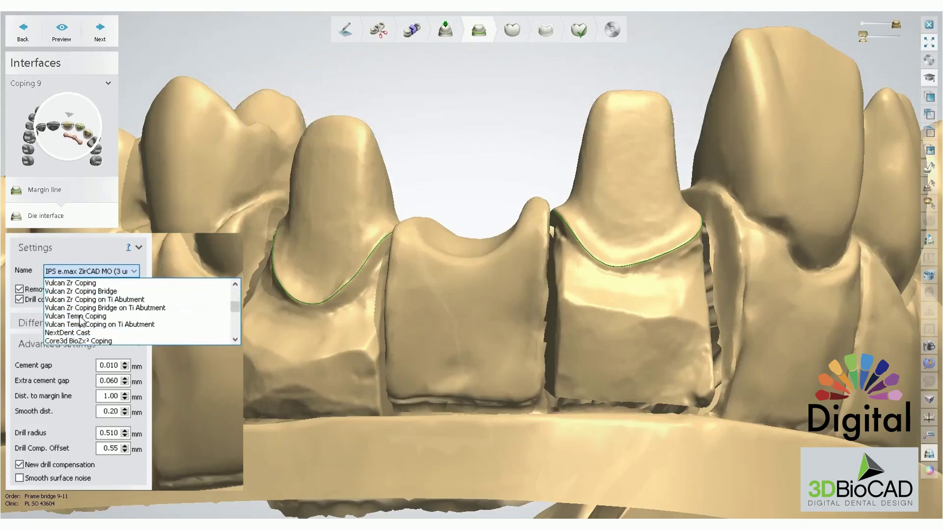
scroll(80, 321, "down", 5)
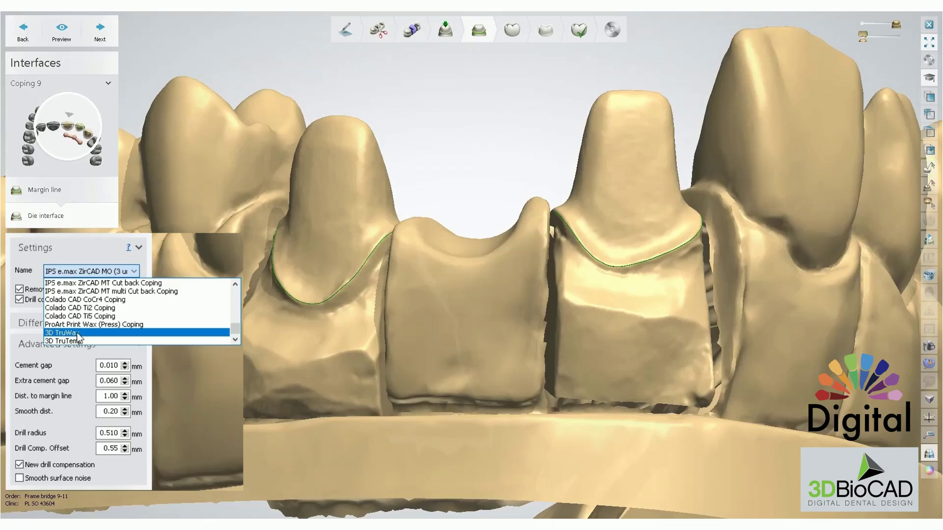
scroll(77, 334, "up", 1)
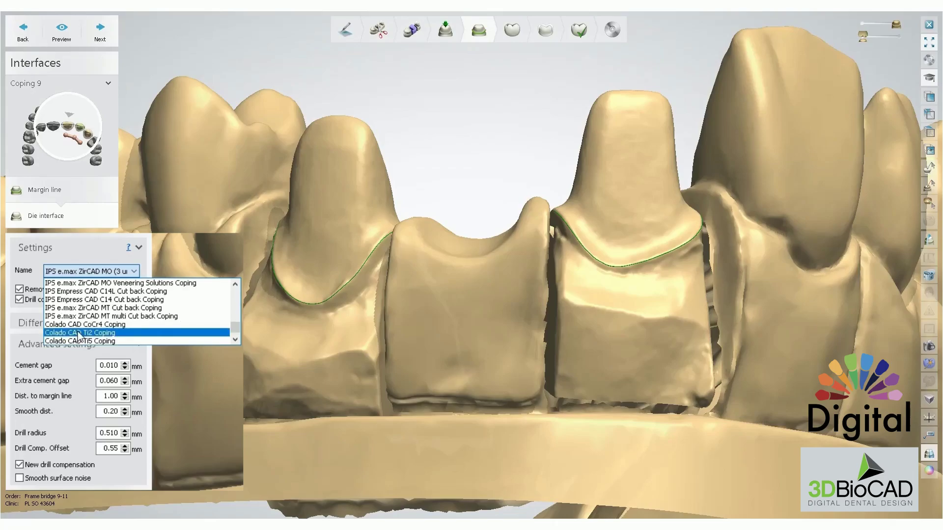
scroll(78, 327, "up", 5)
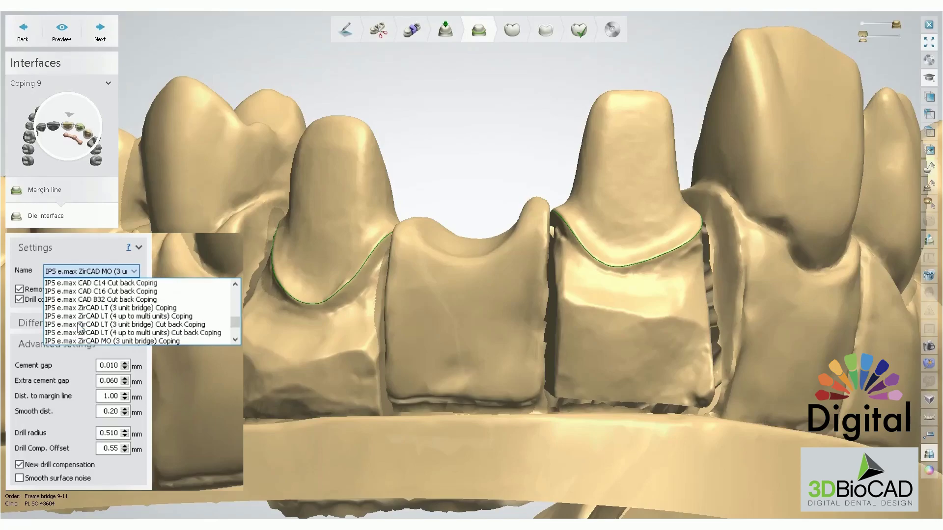
scroll(77, 323, "up", 4)
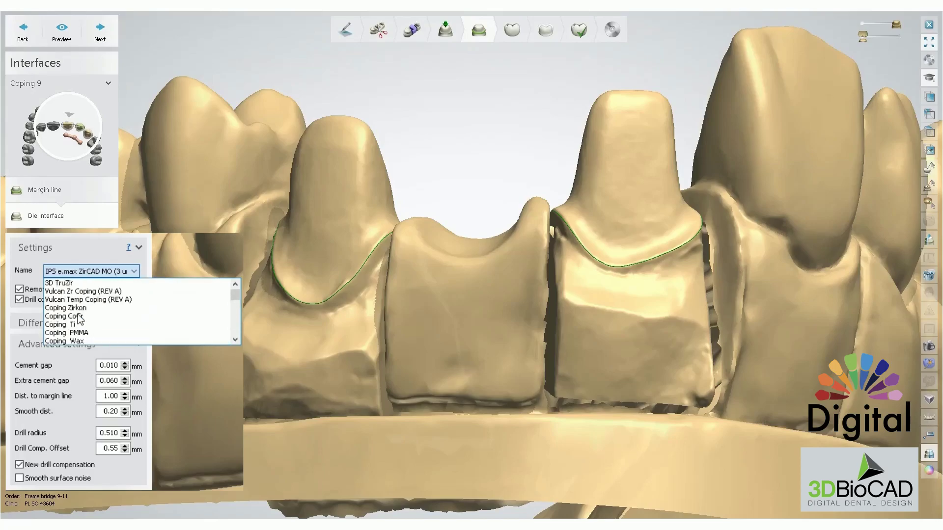
left_click(58, 283)
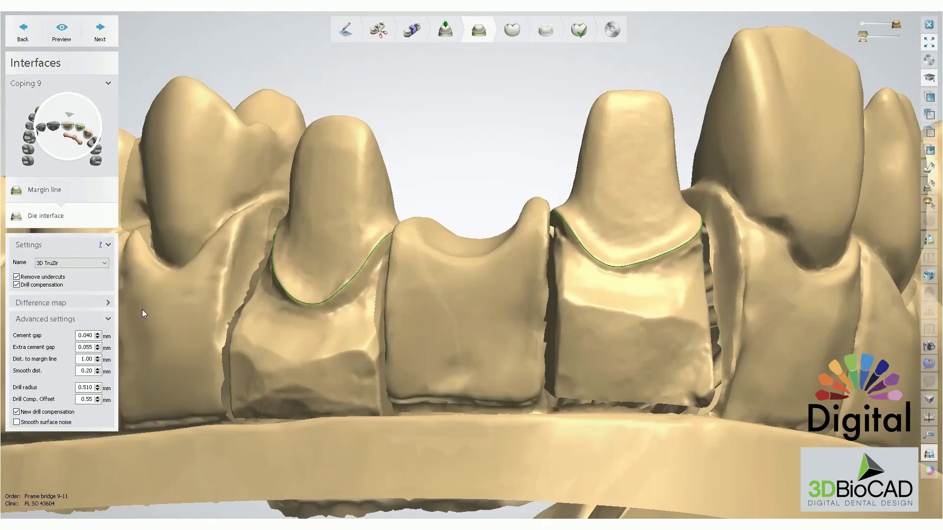
- For coping 11, set the cement gap to 0.030 mm, lower the extra cement gap, and continue to anatomy design
left_click(101, 30)
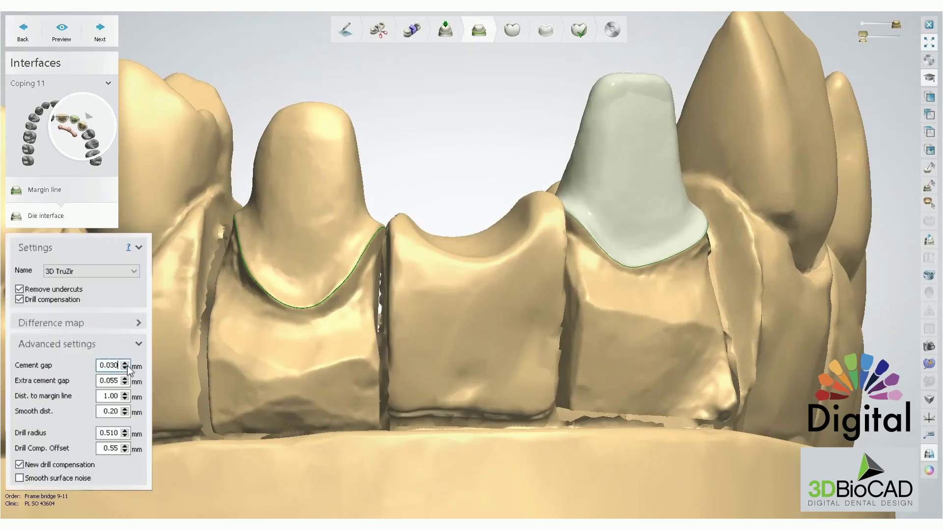
left_click(125, 385)
left_click(105, 33)
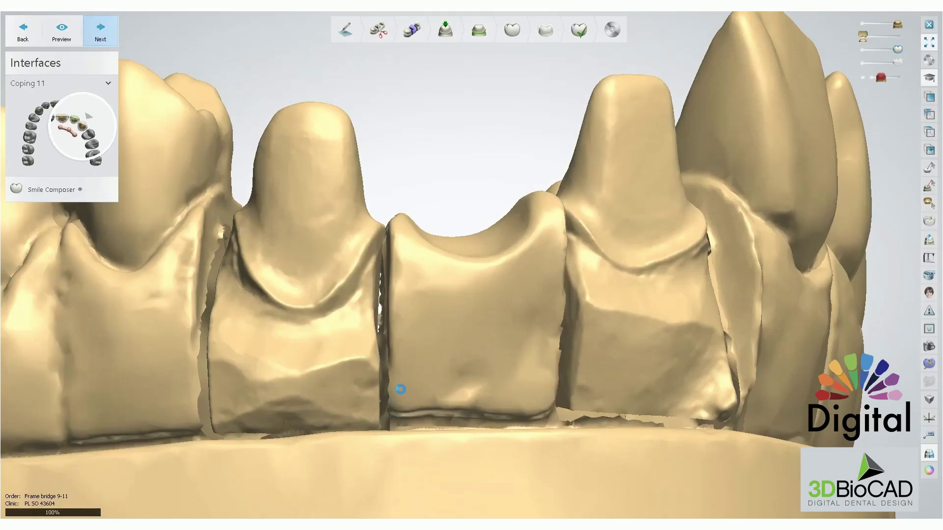
- Examine the proposed anatomy on teeth 9-11 from the facial and occlusal sides, checking where the dies show through
scroll(411, 315, "down", 4)
right_click_drag(412, 312, 525, 183)
scroll(527, 213, "up", 3)
key("1")
key("1")
right_click_drag(523, 269, 415, 358)
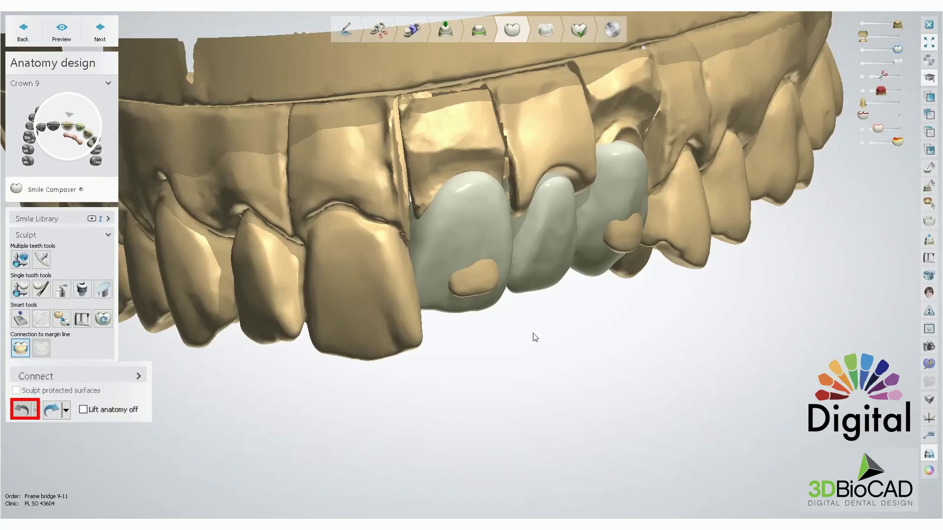
right_click_drag(536, 337, 534, 367)
mouse_move(892, 24)
left_mouse_down()
mouse_move(855, 24)
mouse_move(909, 28)
left_mouse_up()
right_click_drag(544, 403, 488, 323)
scroll(519, 280, "down", 4)
mouse_move(518, 280)
right_mouse_down()
mouse_move(495, 298)
mouse_move(525, 323)
mouse_move(514, 236)
mouse_move(513, 276)
right_mouse_up()
scroll(526, 323, "down", 1)
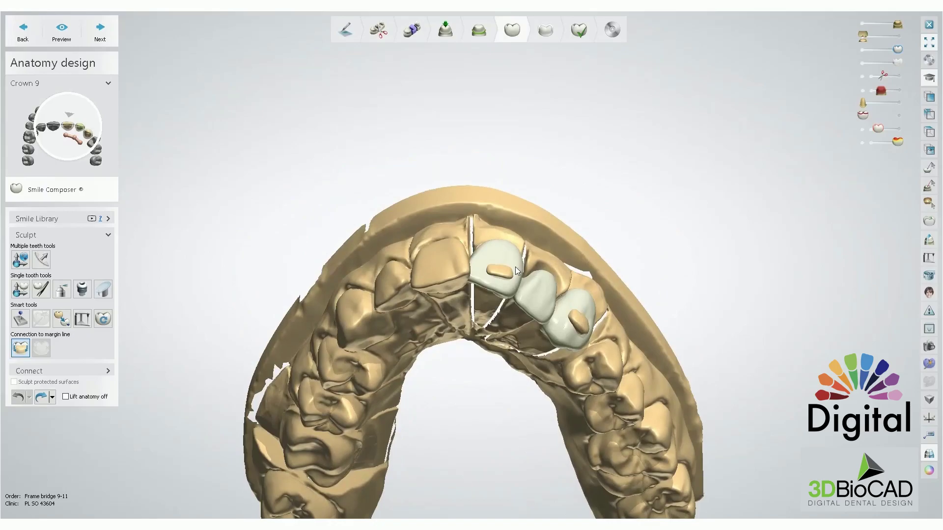
- Reposition crown 9 over its die with individual transformation, adjusting it in both occlusal and facial views
left_click(20, 290)
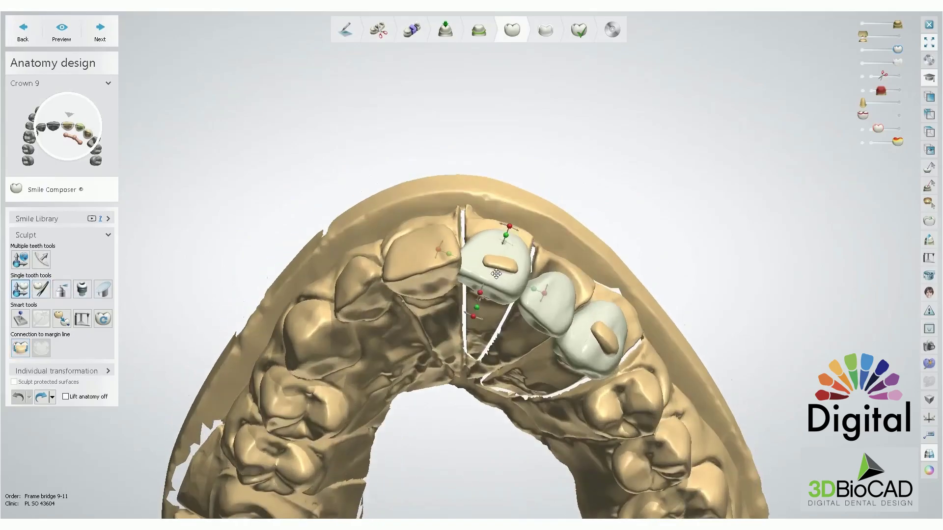
left_click_drag(482, 294, 524, 182)
right_click_drag(525, 182, 488, 347)
left_click_drag(488, 290, 486, 314)
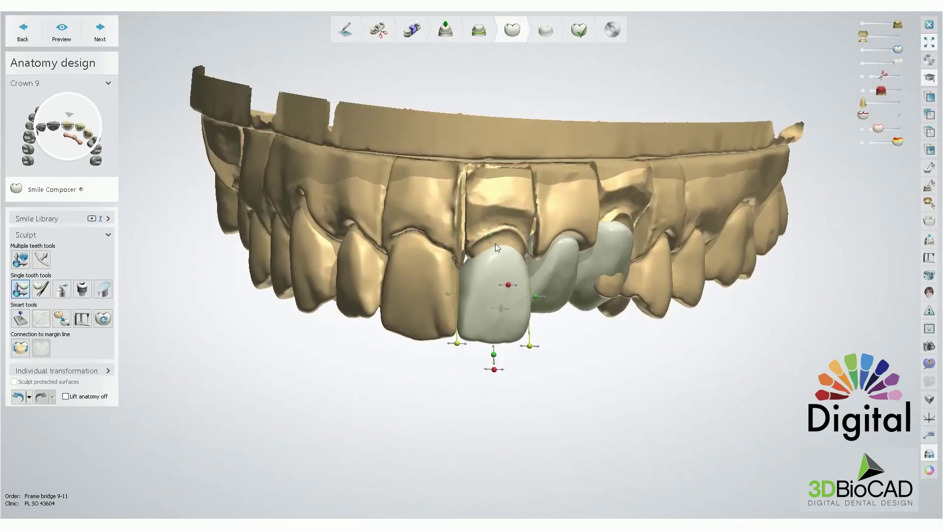
- Turn and shift pontic 10 to follow the arch between the abutments, and fine-tune crown 9's rotation in occlusal view
right_click_drag(494, 309, 481, 240)
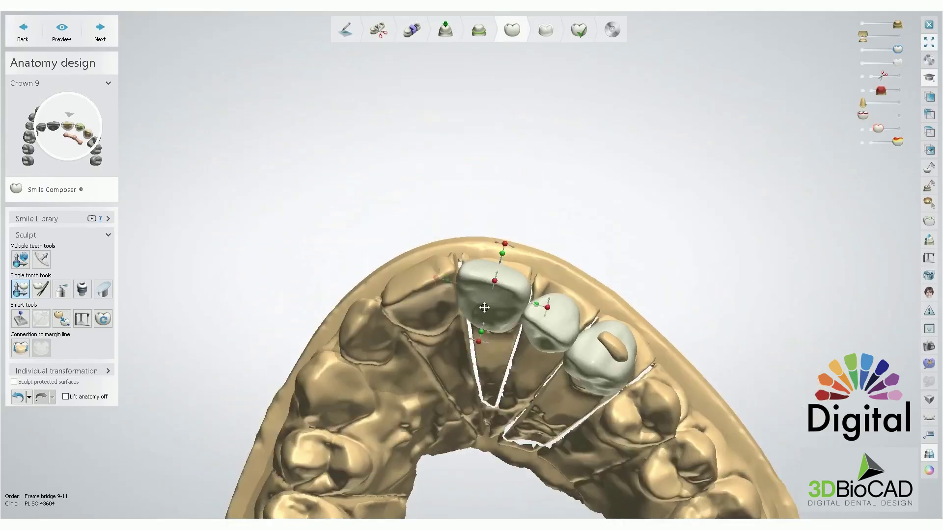
middle_click_drag(556, 341, 543, 272)
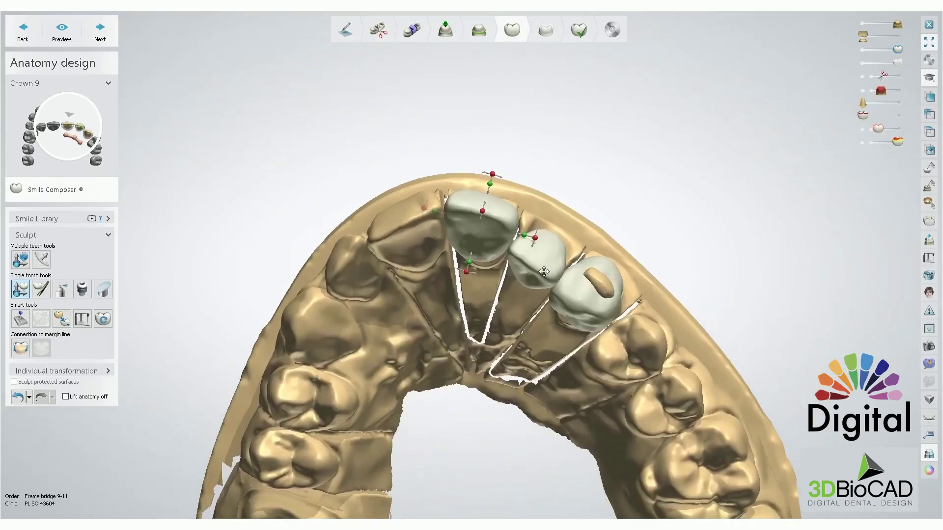
left_click(544, 271)
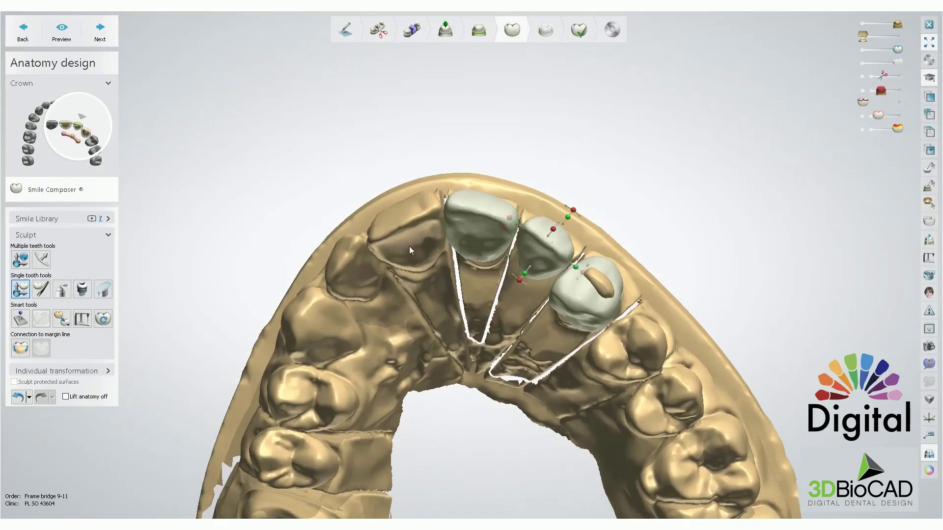
left_click(412, 250)
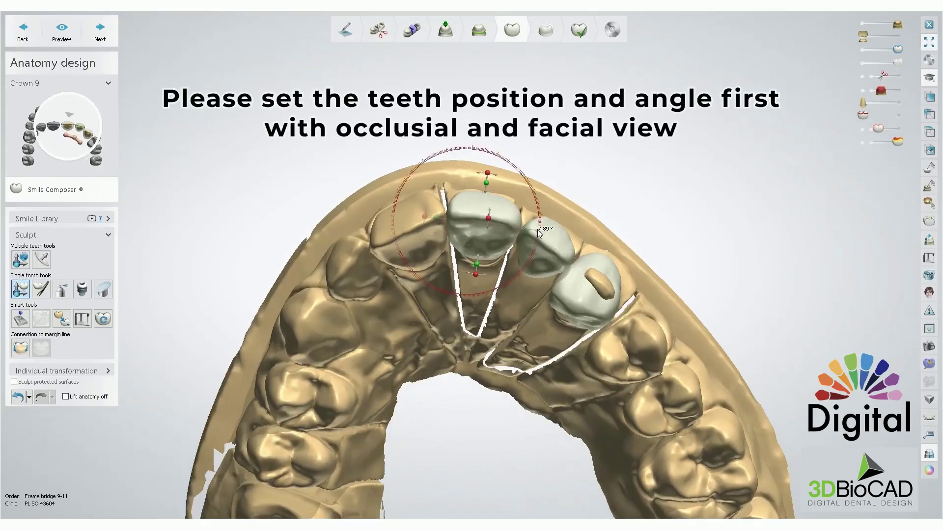
right_click_drag(539, 233, 527, 253)
left_click_drag(526, 253, 535, 252)
- Rotate and reposition crown 11 in occlusal view so it covers its die and lines up with the arch
mouse_move(561, 330)
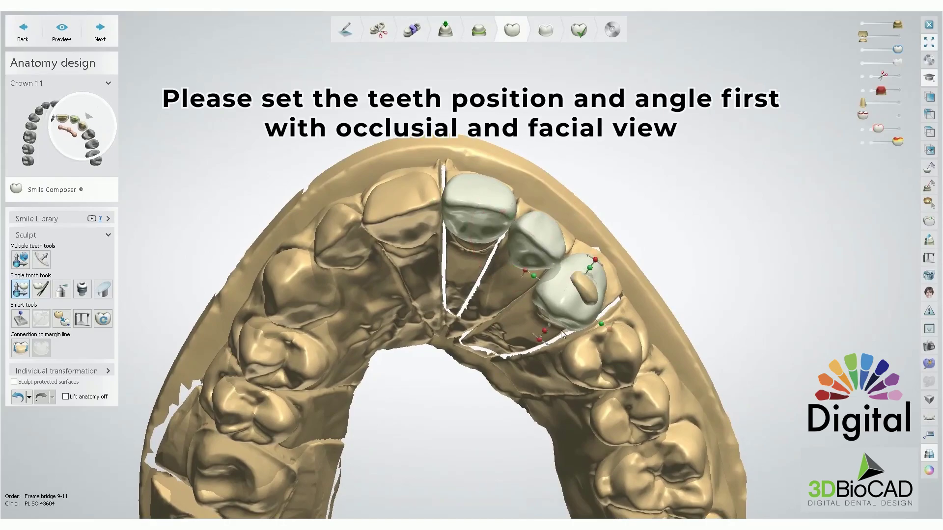
left_click_drag(547, 325, 599, 337)
right_click_drag(599, 337, 596, 300)
- Correct crown 9's tilt in facial view and extend its gingival end towards the die's margin
right_click_drag(499, 234, 498, 366)
left_click(498, 366)
left_click_drag(485, 423, 472, 420)
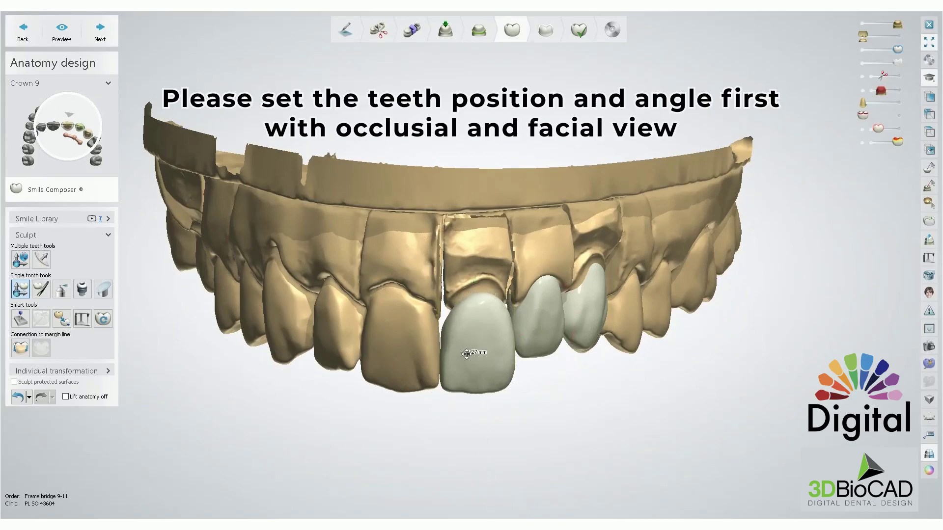
left_click_drag(474, 286, 473, 272)
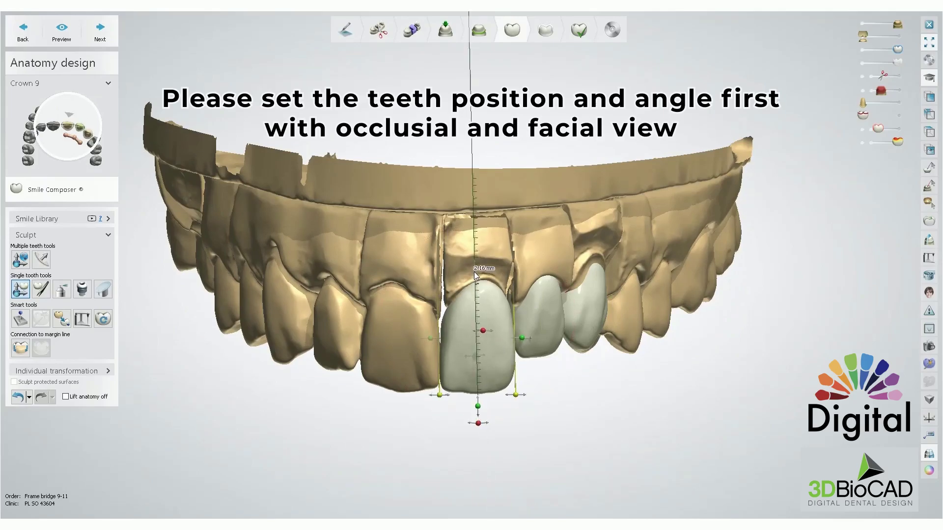
- Adjust pontic 10's angle in facial view so it stands evenly between crowns 9 and 11
right_click_drag(596, 314, 549, 317)
left_click(549, 317)
left_click_drag(547, 366, 550, 385)
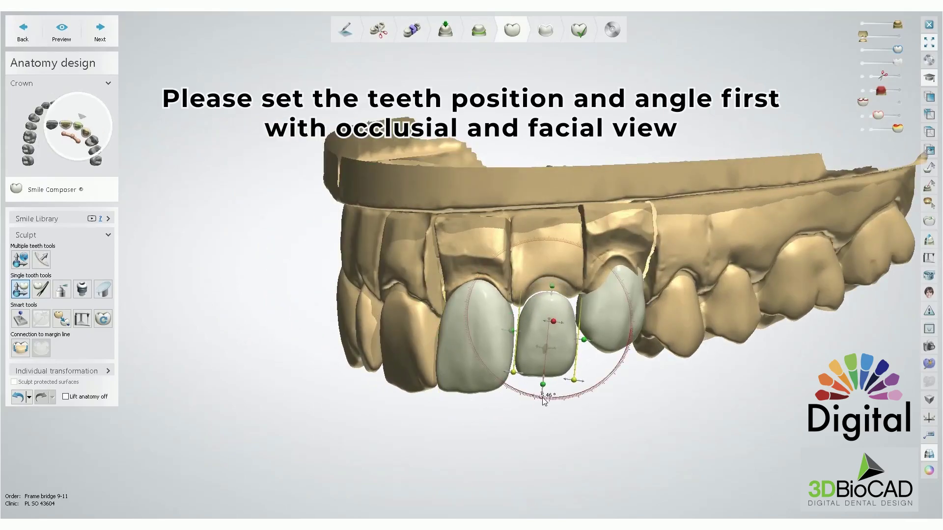
- Shift crown 11 over its die and correct its inclination in facial view so it aligns with the neighbouring teeth
left_click_drag(590, 327, 613, 334)
right_click_drag(612, 338, 591, 279)
left_click_drag(611, 318, 607, 310)
right_click_drag(608, 310, 608, 400)
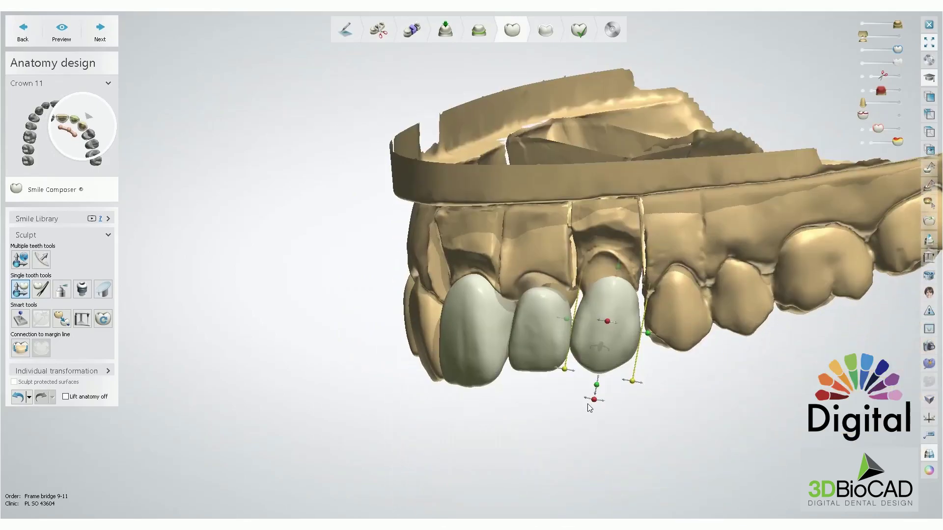
left_click_drag(592, 401, 613, 403)
left_click_drag(613, 349, 611, 341)
- Recheck the facial alignment of crown 9 and pontic 10 against the adjacent teeth, selecting each for transformation
scroll(611, 341, "down", 3)
right_click_drag(611, 339, 533, 327)
left_click(526, 357)
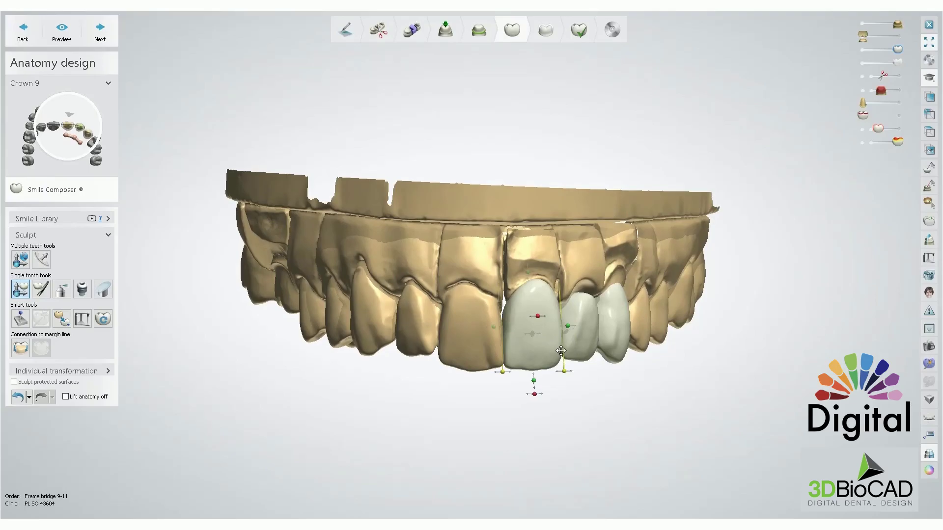
left_click(588, 338)
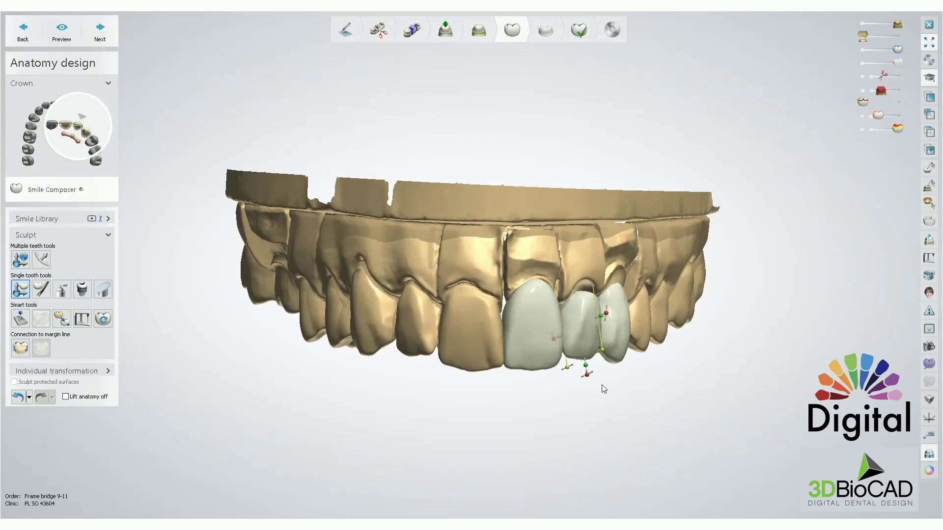
right_click_drag(604, 389, 578, 387)
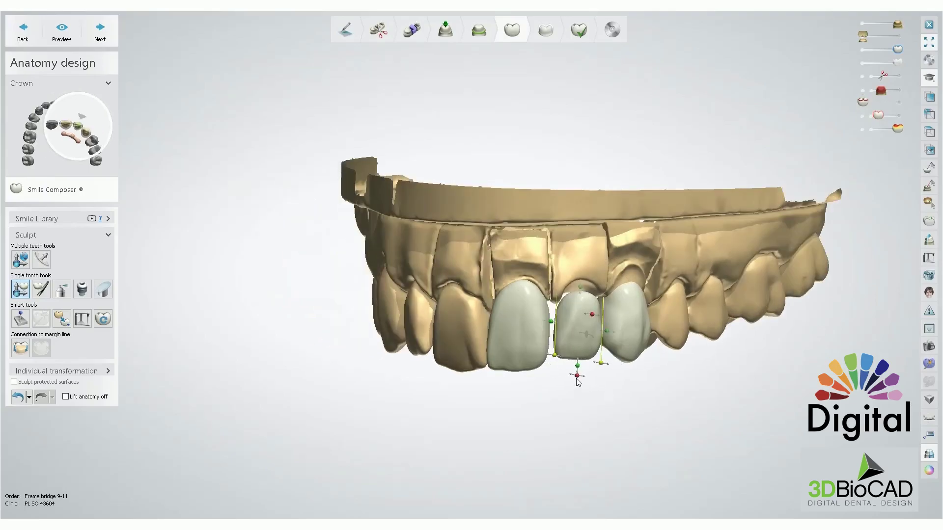
left_click(556, 339)
- Fine-tune crown 11's position and angle, and extend its gingival end towards the die's margin
left_click(617, 322)
right_click_drag(617, 322, 640, 328)
left_click_drag(640, 327, 640, 328)
left_click_drag(634, 382, 623, 382)
right_click_drag(627, 302, 634, 301)
left_click_drag(620, 271, 620, 257)
- Make the final small position corrections to crown 9 and pontic 10
scroll(602, 280, "down", 2)
left_click_drag(520, 319, 521, 318)
middle_click_drag(548, 341, 485, 345)
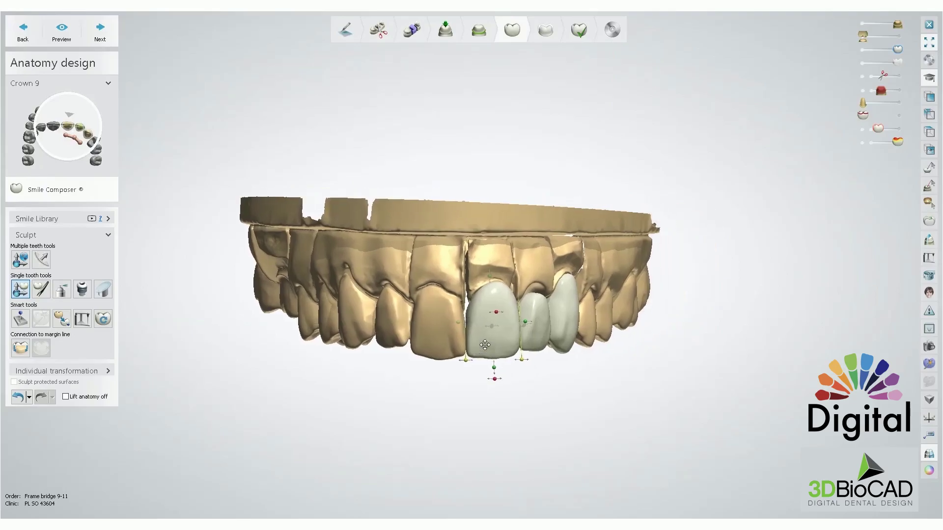
scroll(490, 378, "down", 2)
right_click_drag(510, 423, 517, 354)
scroll(521, 338, "up", 2)
left_click(520, 363)
left_click_drag(545, 337, 532, 348)
- Mirror copy the anatomy of natural tooth 8 onto crown 9, picking both teeth from a correctly oriented occlusal view
middle_click_drag(388, 384, 373, 212)
right_click_drag(484, 201, 485, 211)
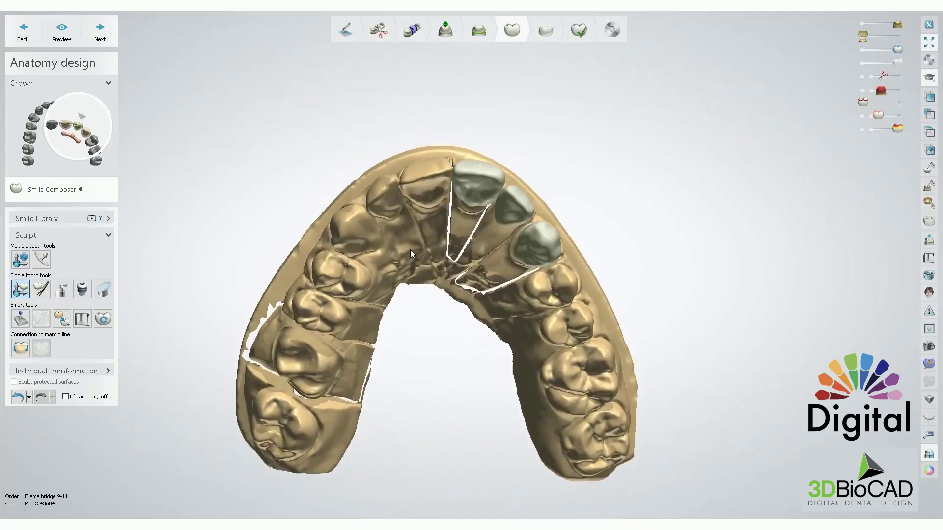
middle_click_drag(420, 252, 407, 263)
right_click_drag(407, 263, 409, 255)
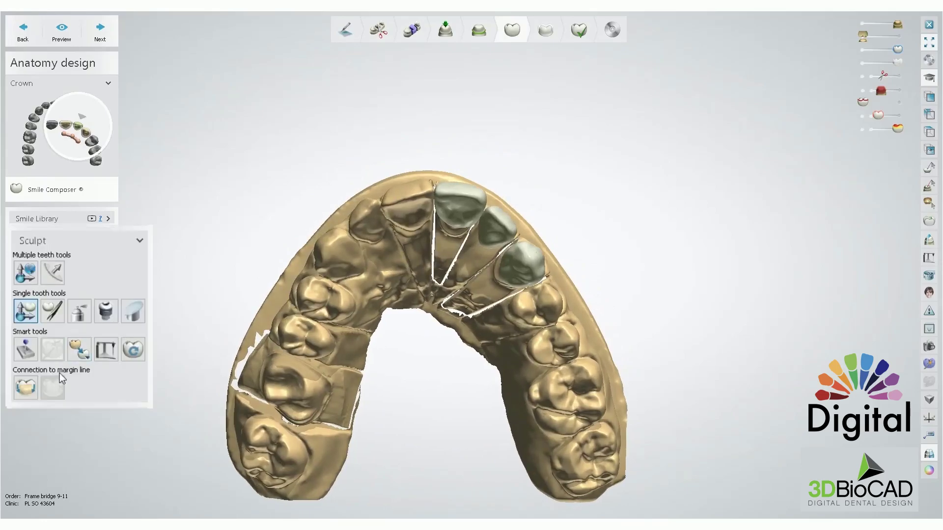
left_click(74, 348)
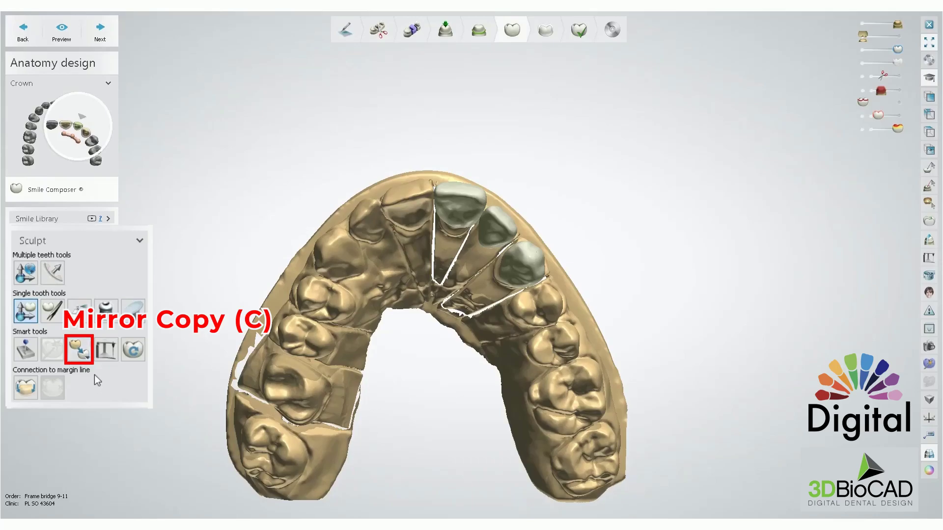
left_click(77, 354)
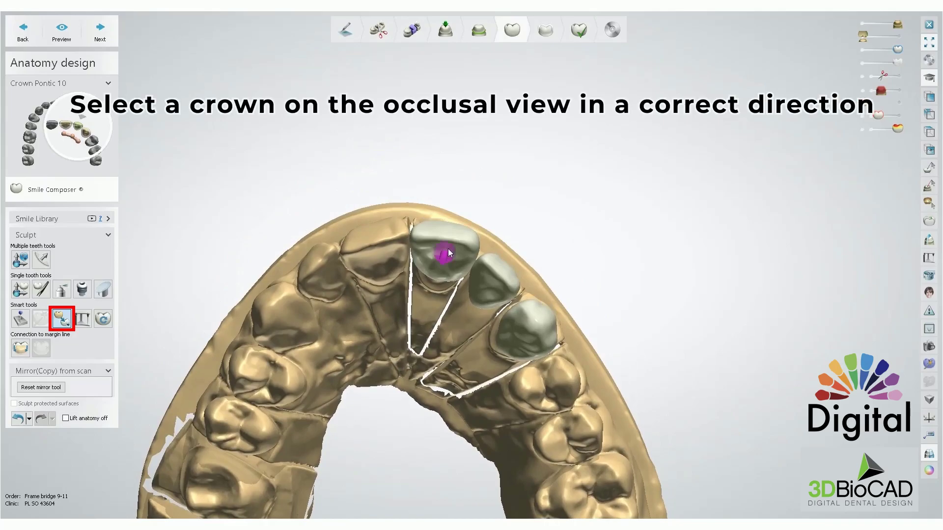
right_click_drag(443, 243, 444, 283)
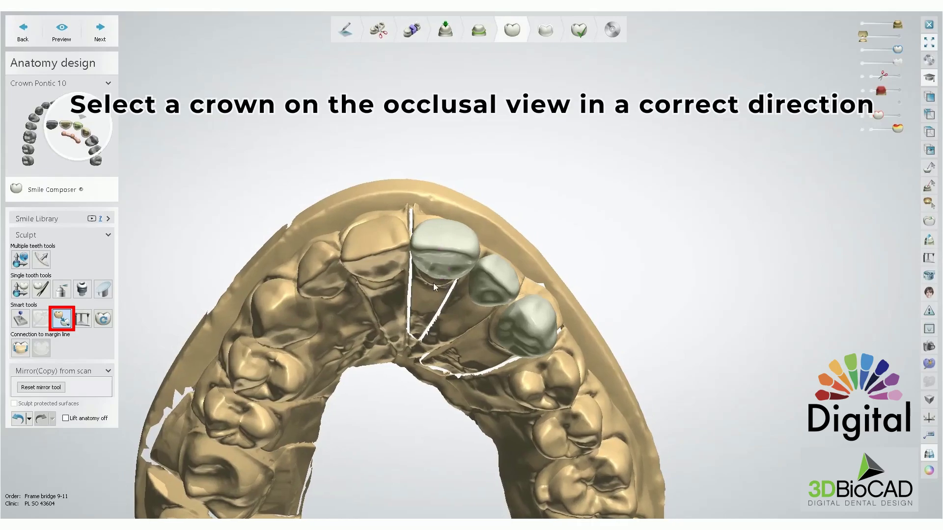
left_click(440, 253)
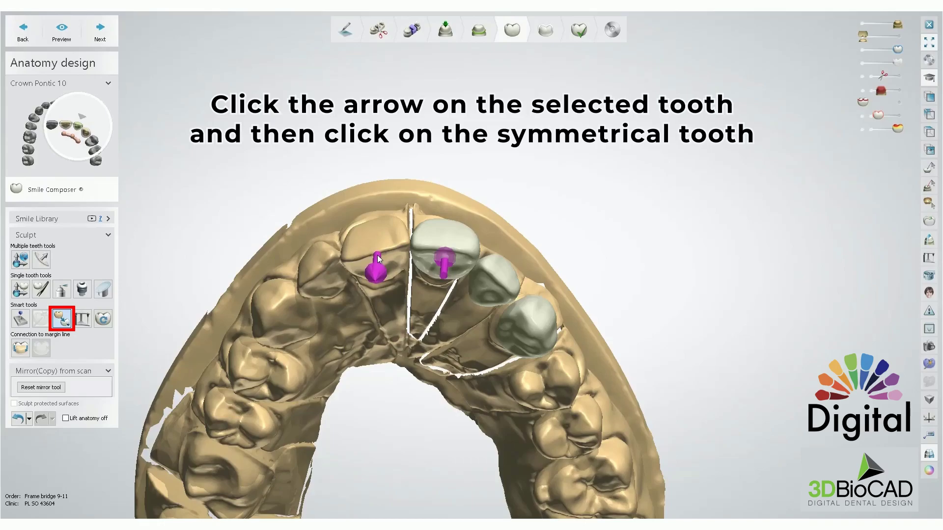
left_click(379, 259)
scroll(376, 245, "up", 4)
right_click_drag(380, 277, 396, 200)
scroll(394, 198, "down", 4)
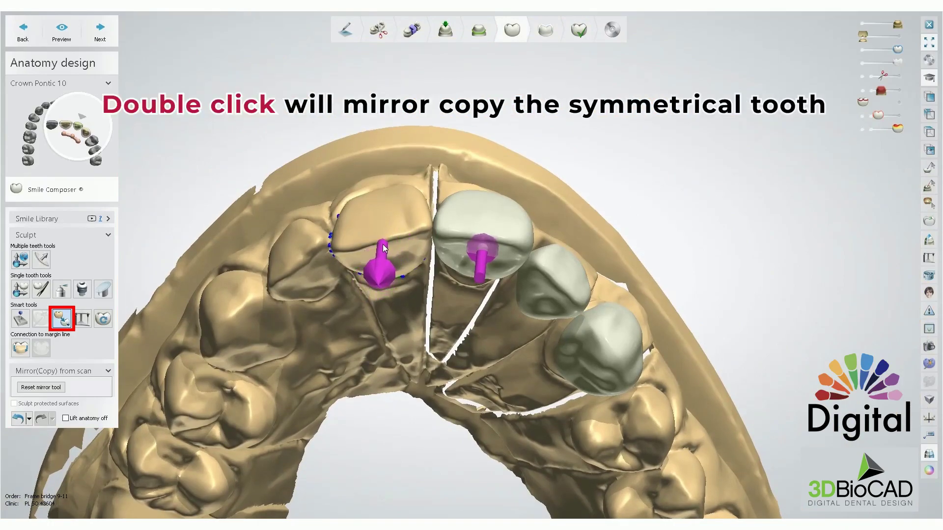
double_click(383, 248)
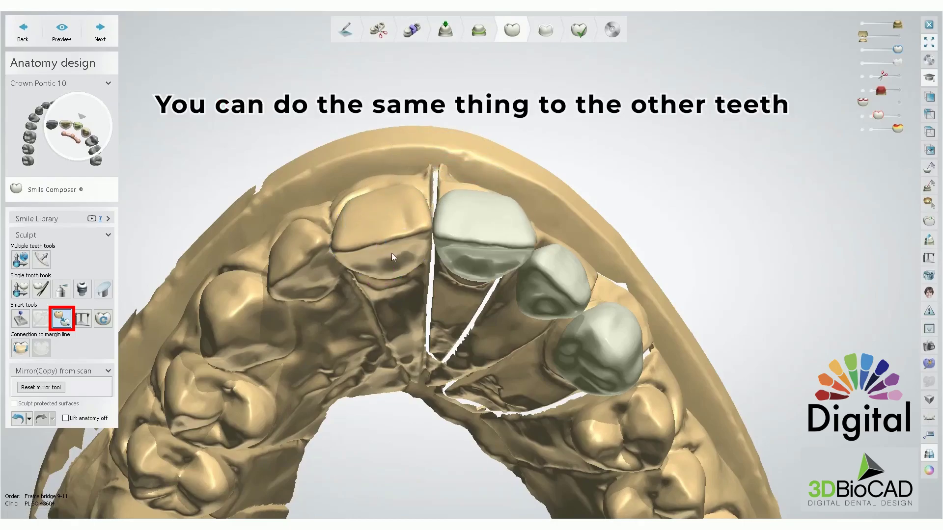
- Mirror copy the anatomy of natural tooth 7 onto pontic 10
right_click_drag(553, 321, 553, 308)
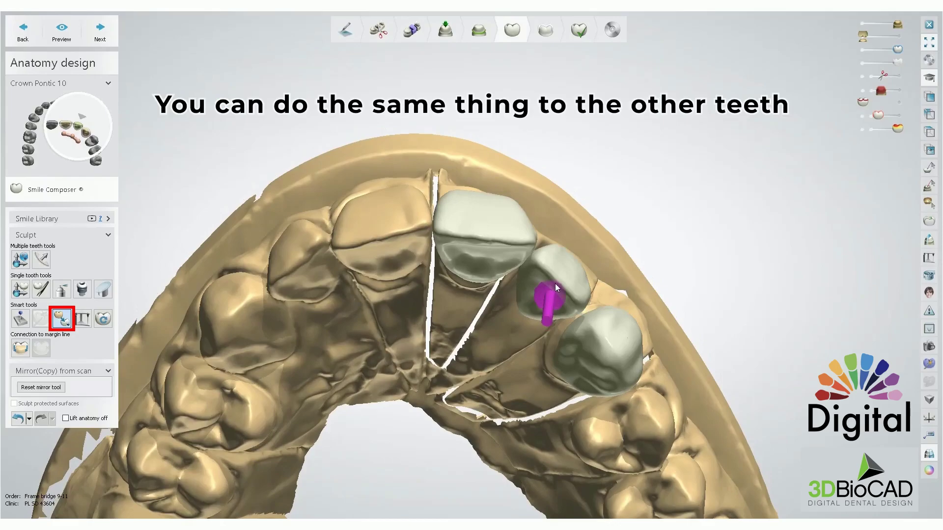
left_click(555, 284)
left_click(296, 270)
mouse_move(295, 270)
right_mouse_down()
mouse_move(337, 303)
mouse_move(294, 252)
mouse_move(305, 259)
right_mouse_up()
left_click_drag(305, 259, 309, 256)
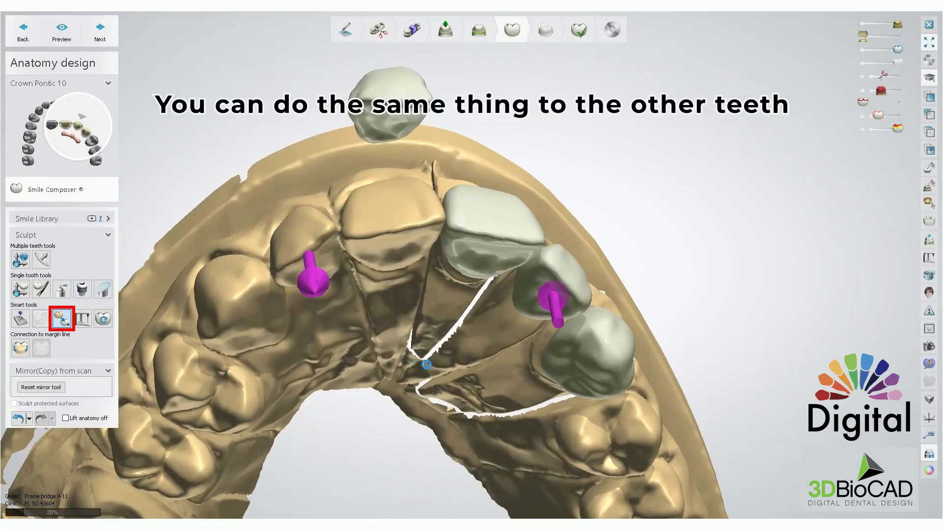
- Try mirror copying natural tooth 6 onto crown 11, inspect the shape, and undo the copy
right_click_drag(467, 376, 437, 291)
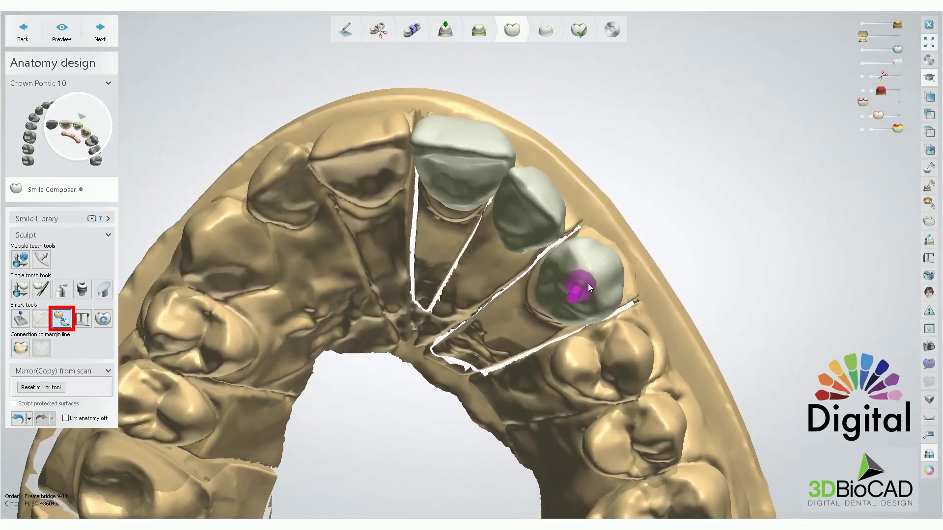
left_click(209, 238)
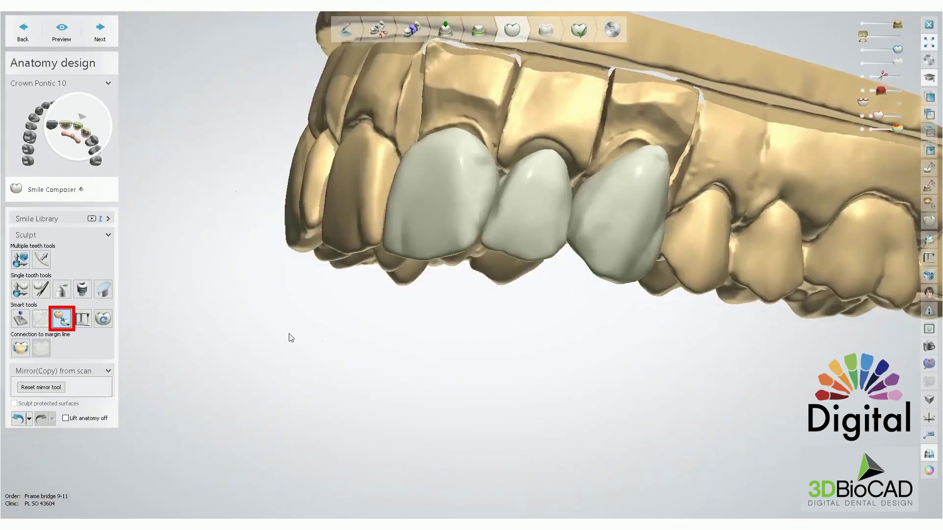
right_click_drag(289, 334, 338, 281)
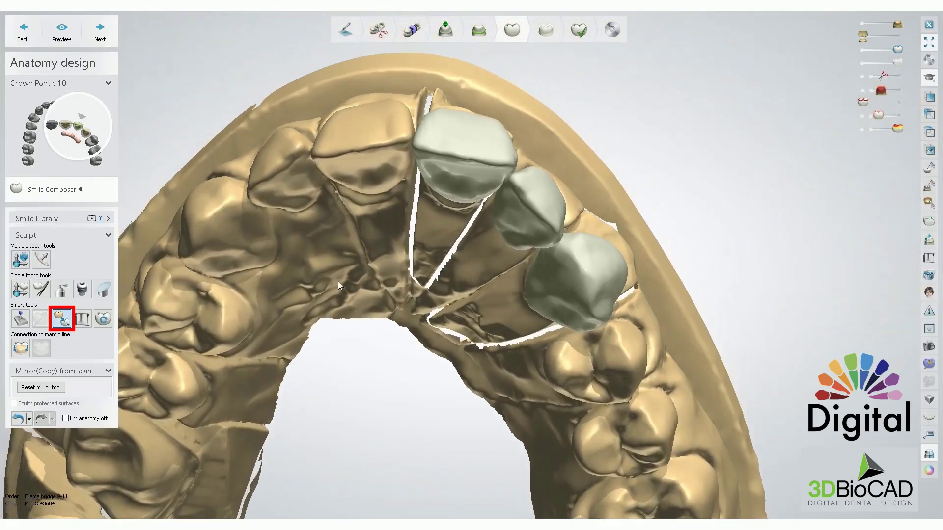
left_click(18, 421)
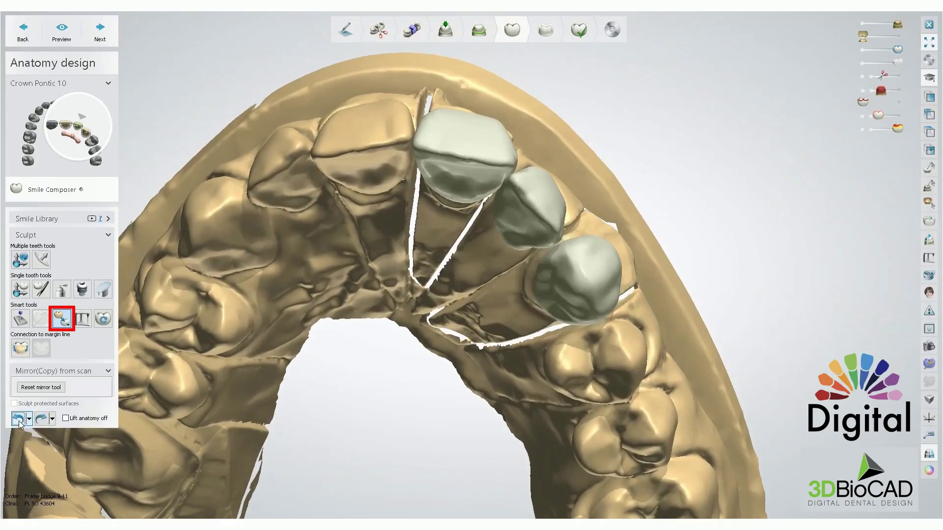
- Try mirroring tooth 6 onto crown 11 from a tilted, incorrect view direction, inspect it, and undo the copy
scroll(399, 351, "down", 3)
mouse_move(400, 349)
right_mouse_down()
mouse_move(421, 310)
mouse_move(467, 322)
mouse_move(502, 303)
right_mouse_up()
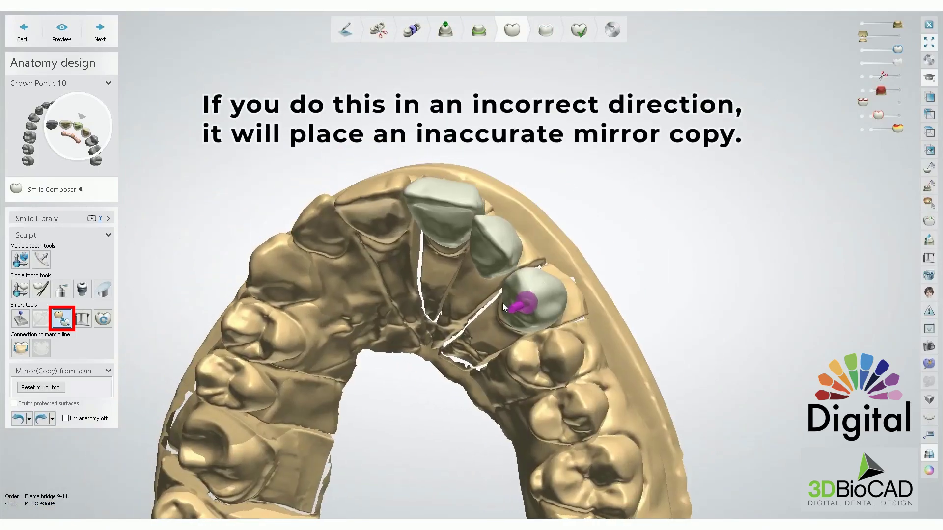
left_click(295, 282)
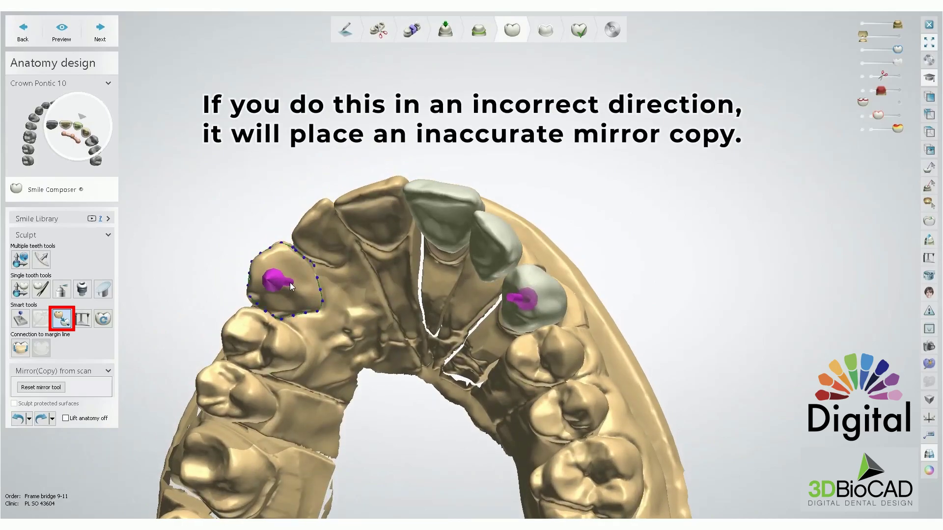
left_click(291, 287)
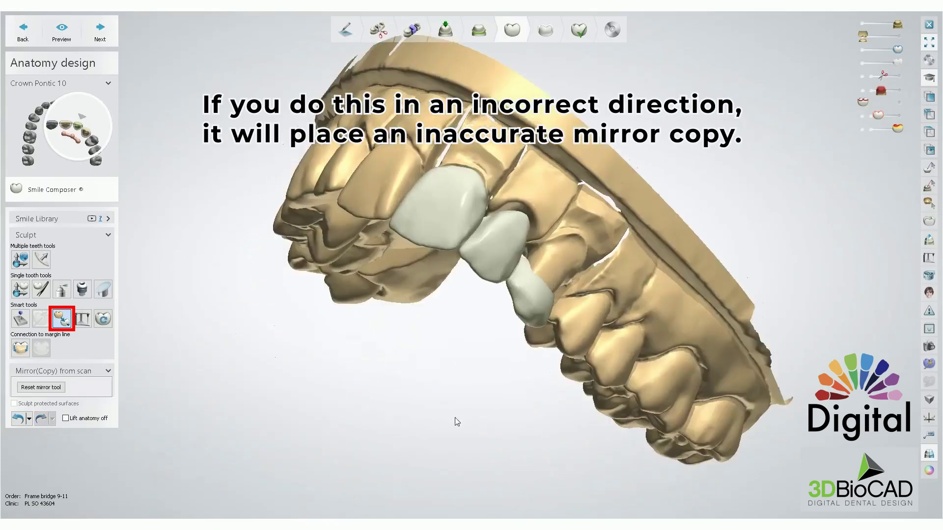
right_click_drag(454, 418, 411, 364)
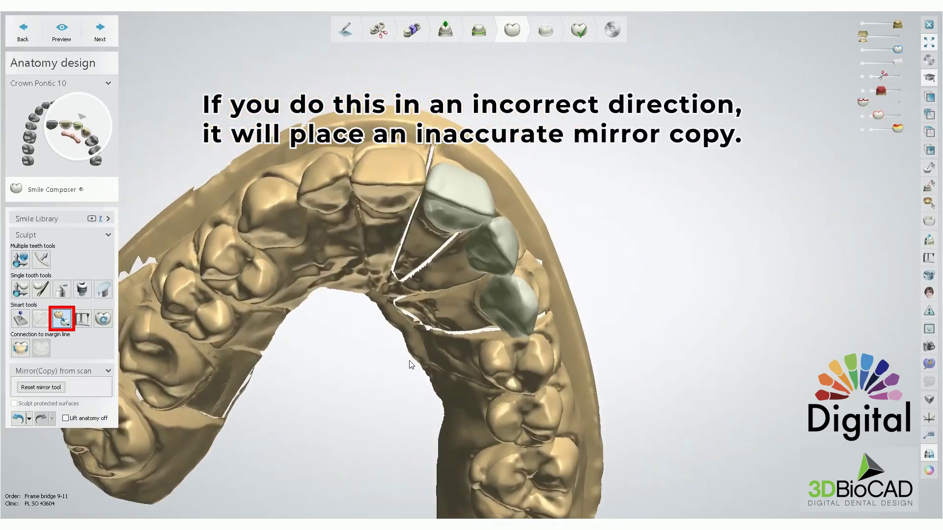
left_click(17, 418)
- Mirror copy natural tooth 6 onto crown 11 from a correctly oriented occlusal view, marking both teeth and checking the copy outline on tooth 6
mouse_move(387, 441)
right_mouse_down()
mouse_move(353, 393)
mouse_move(393, 380)
mouse_move(380, 394)
mouse_move(423, 363)
mouse_move(413, 365)
right_mouse_up()
left_click(540, 296)
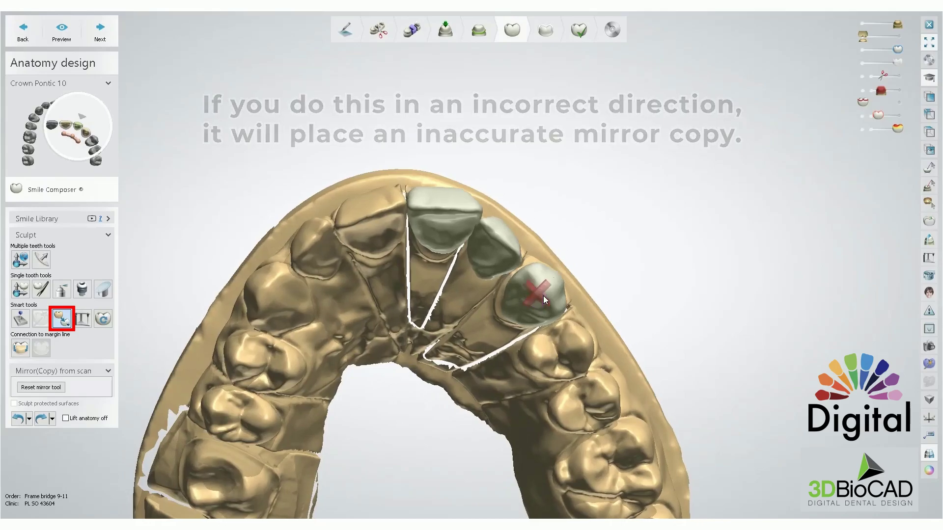
right_click_drag(295, 301, 272, 301)
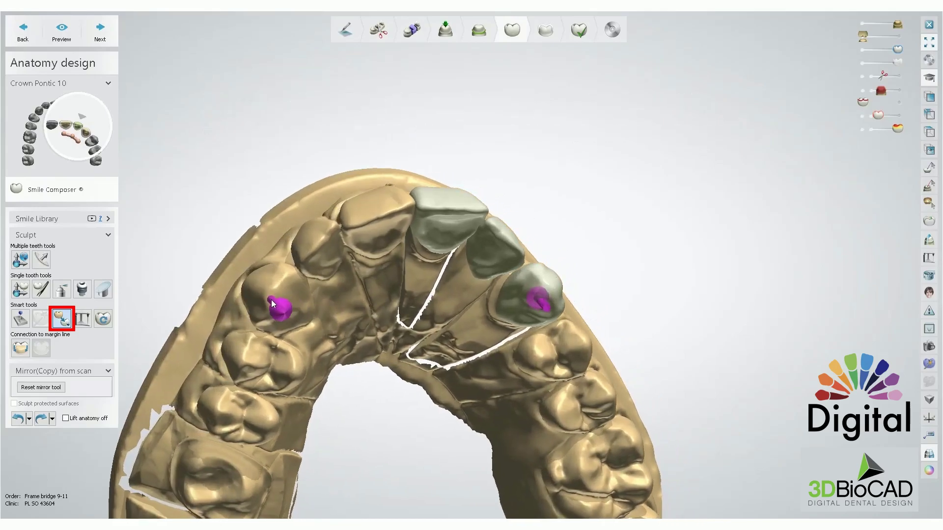
left_click(272, 299)
scroll(273, 302, "up", 1)
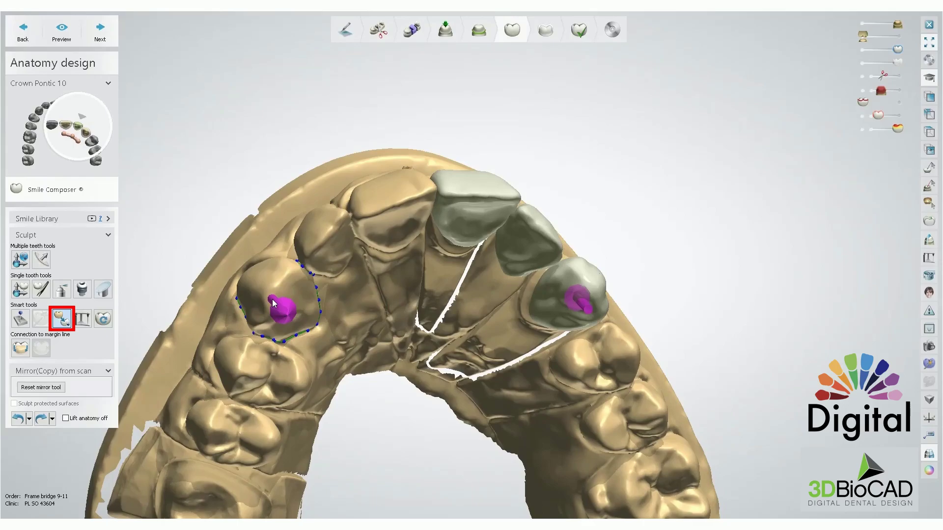
scroll(272, 299, "up", 5)
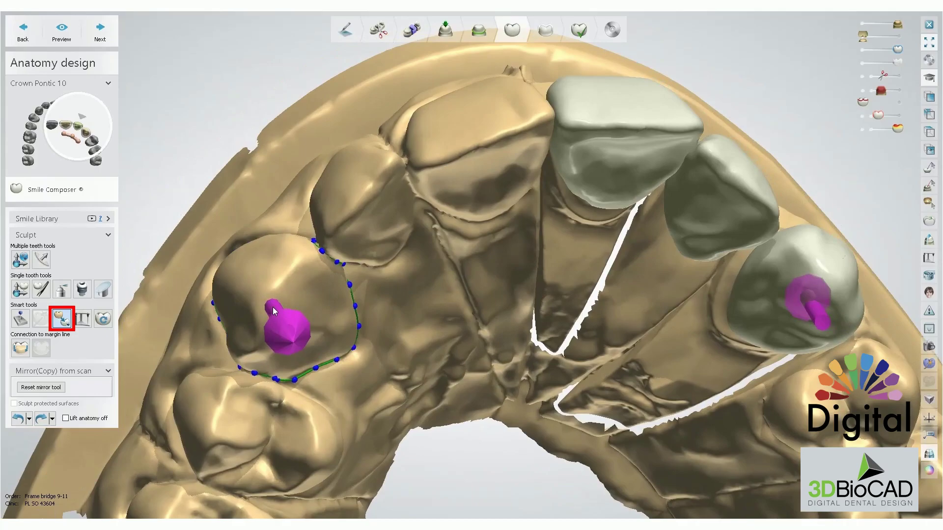
left_click_drag(272, 308, 308, 315)
right_click_drag(309, 314, 276, 291)
left_click_drag(276, 291, 301, 304)
right_click_drag(301, 305, 284, 312)
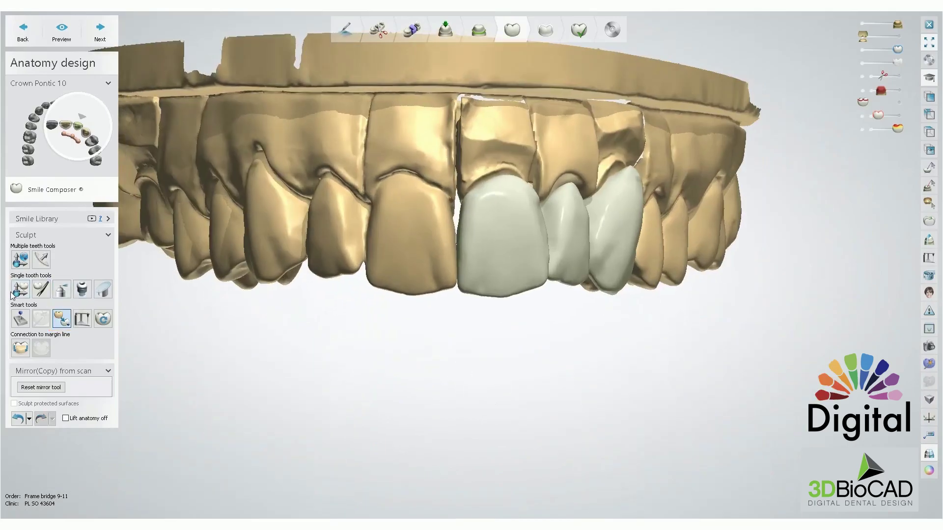
- Try adjusting crown 9's rotation and position slightly with individual transformation, checking it from the occlusal side
left_click(19, 291)
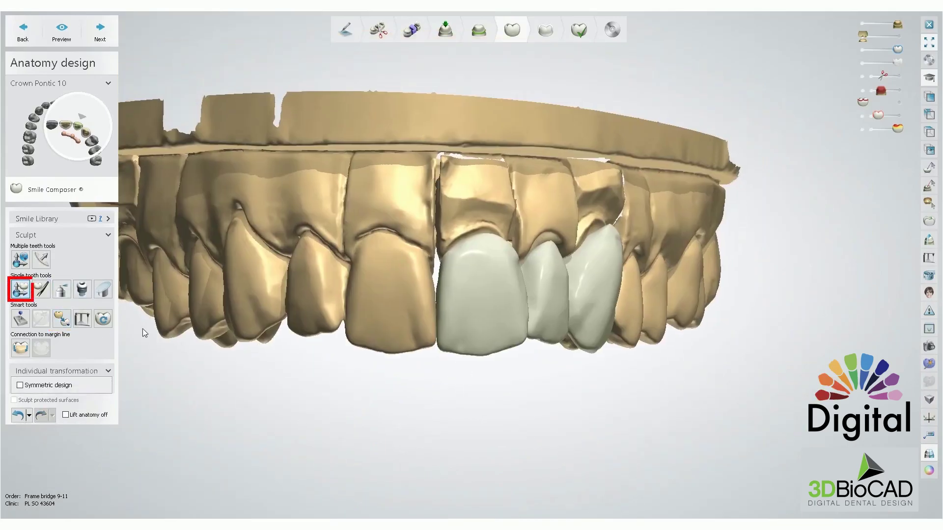
right_click_drag(403, 320, 492, 223)
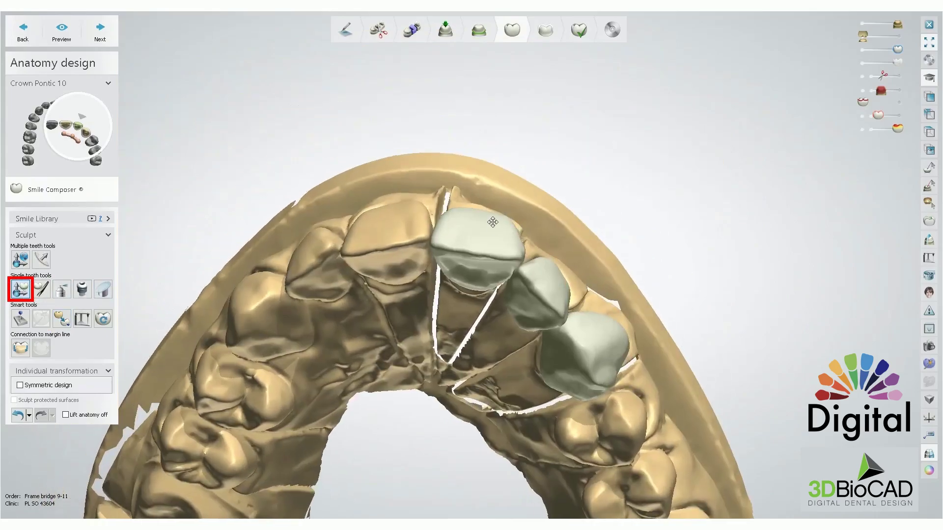
left_click(483, 236)
left_click_drag(486, 194, 479, 245)
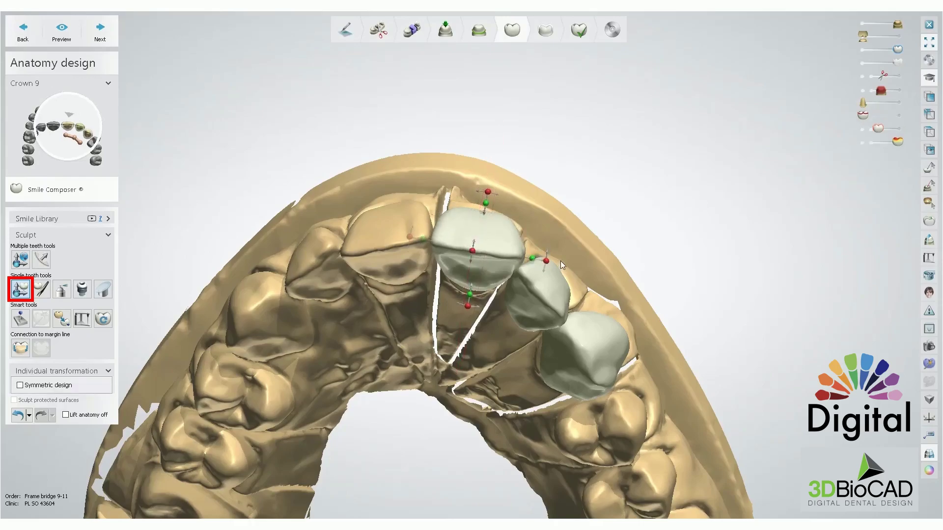
mouse_move(547, 261)
left_mouse_down()
mouse_move(544, 275)
mouse_move(544, 264)
left_mouse_up()
left_click_drag(490, 206, 489, 210)
right_click_drag(486, 221, 485, 314)
right_click_drag(473, 363, 412, 334)
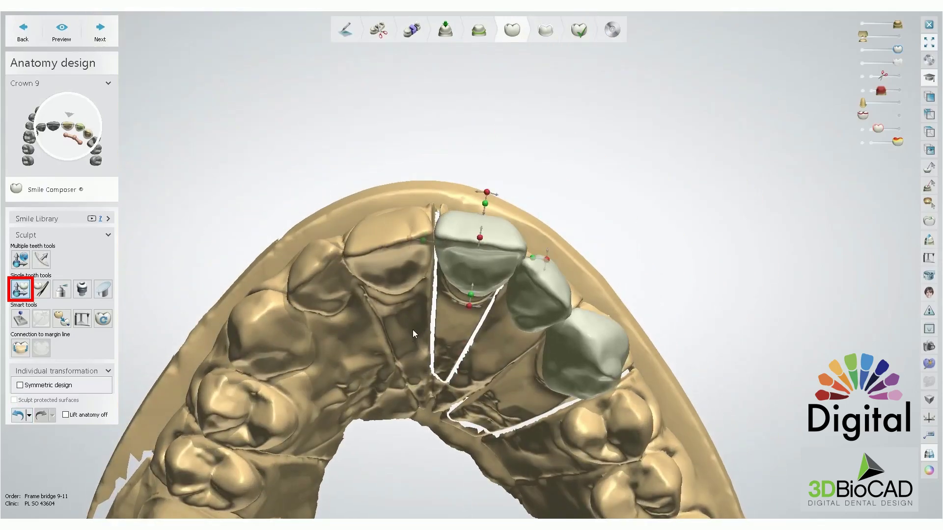
- Undo the recent edits back to the state before tooth 6 was mirror copied onto crown 11
left_click(579, 356)
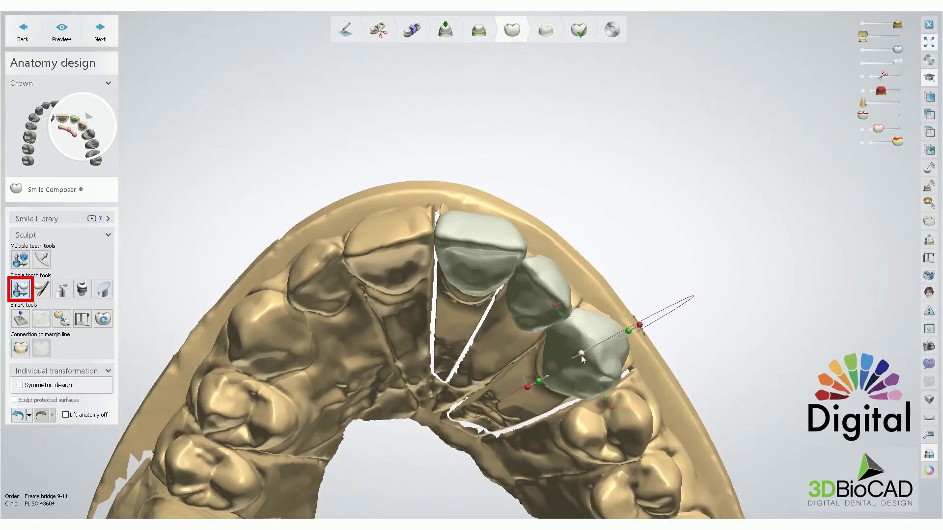
left_click(18, 415)
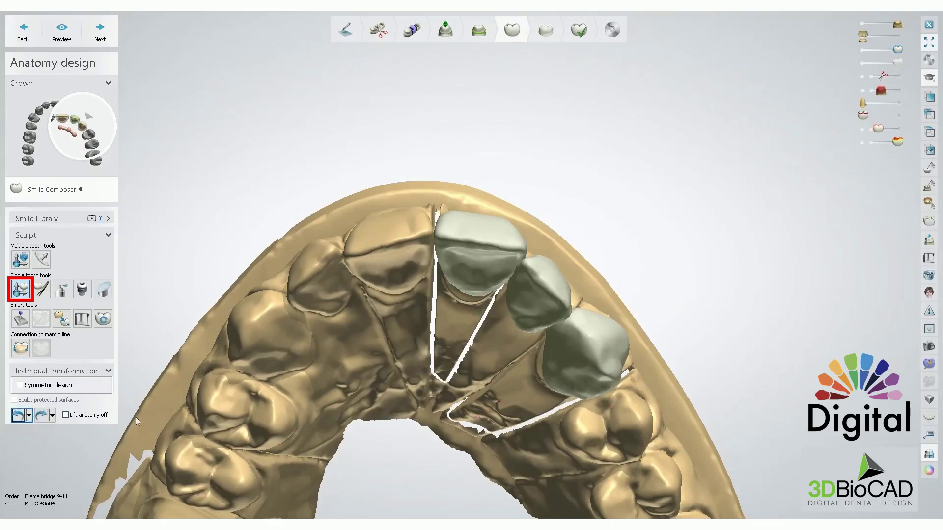
left_click(18, 415)
- Deliberately rotate and tilt crown 11 out of its correct orientation with individual transformation
right_click_drag(437, 416, 420, 401)
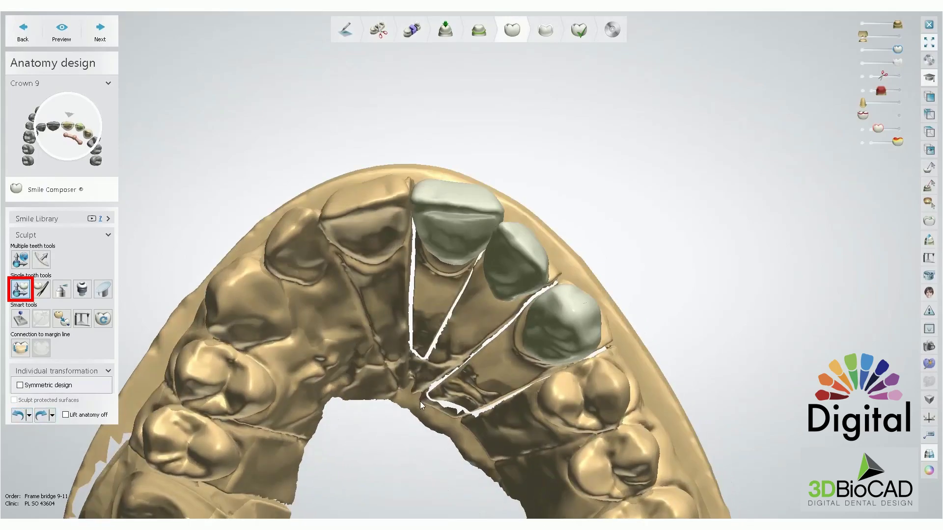
left_click(558, 320)
mouse_move(562, 266)
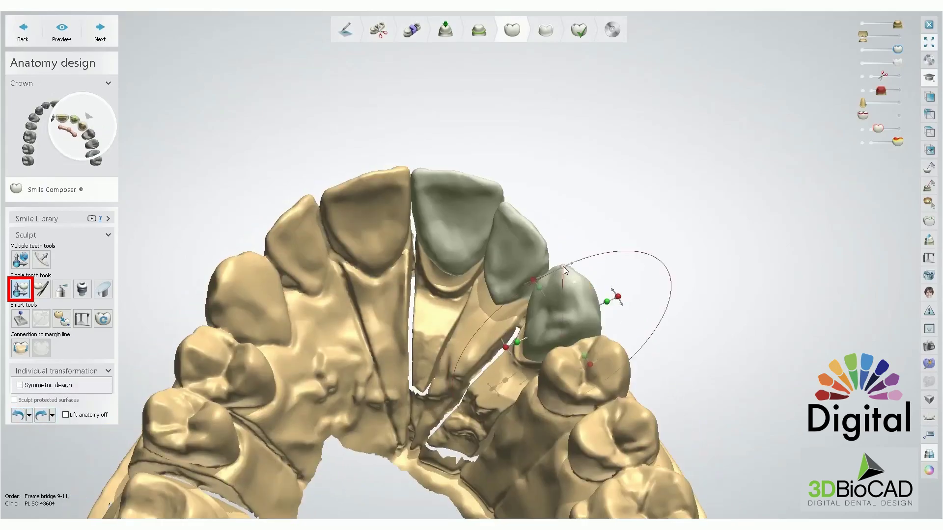
mouse_move(563, 266)
left_mouse_down()
mouse_move(658, 305)
mouse_move(644, 353)
left_mouse_up()
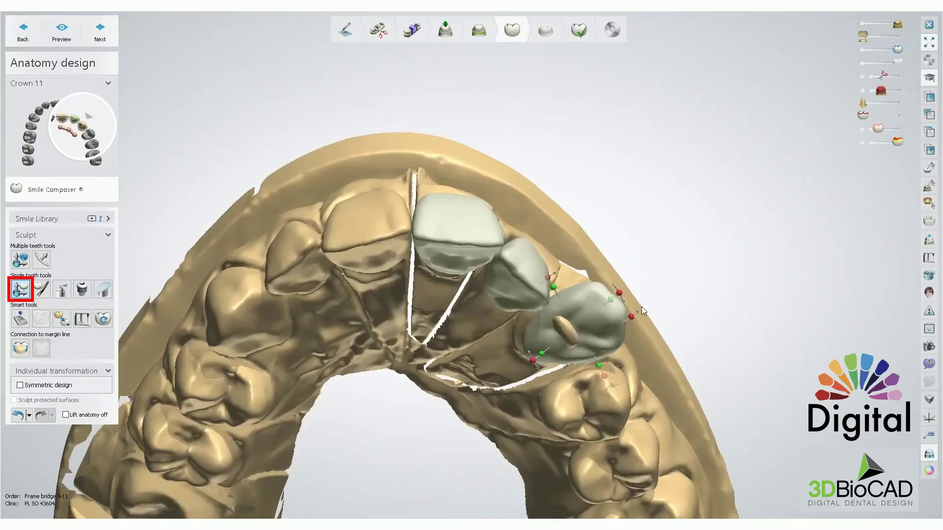
right_click_drag(641, 307, 670, 284)
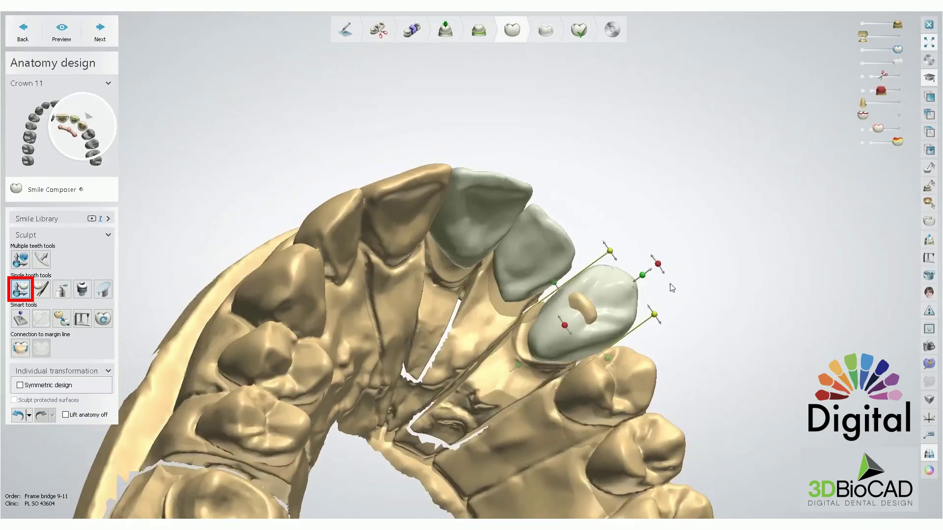
left_click_drag(657, 262, 667, 344)
right_click_drag(540, 353, 446, 349)
scroll(447, 346, "down", 3)
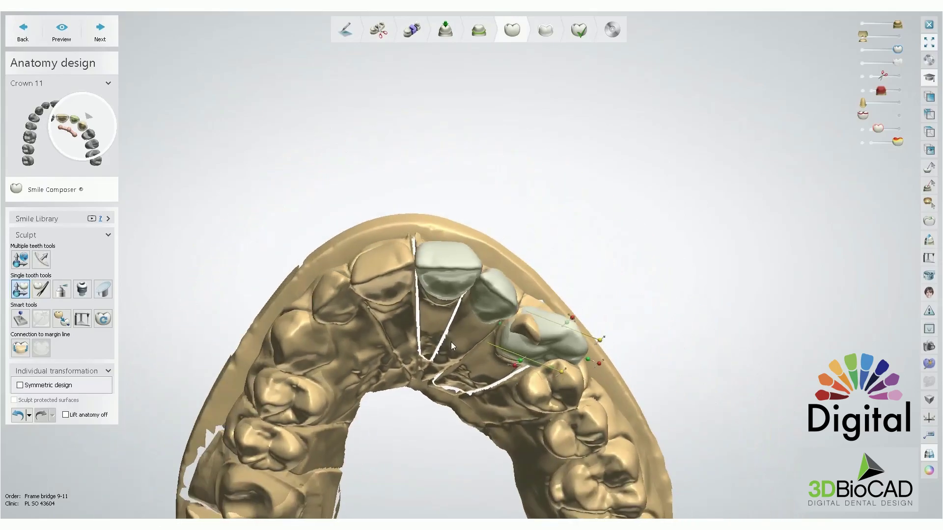
- Try mirror copying natural tooth 6 from the scan onto the misoriented crown 11
left_click(61, 319)
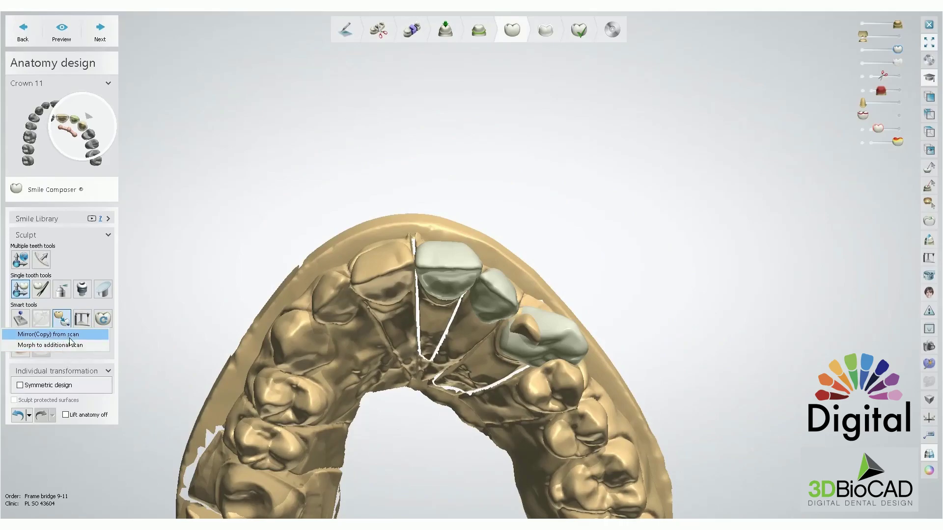
left_click(71, 335)
scroll(552, 355, "up", 2)
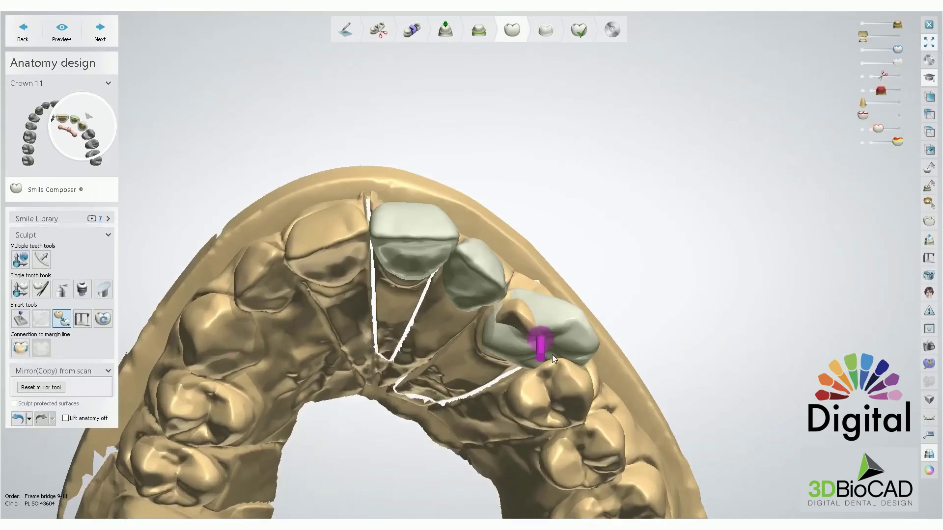
left_click(551, 341)
left_click(213, 338)
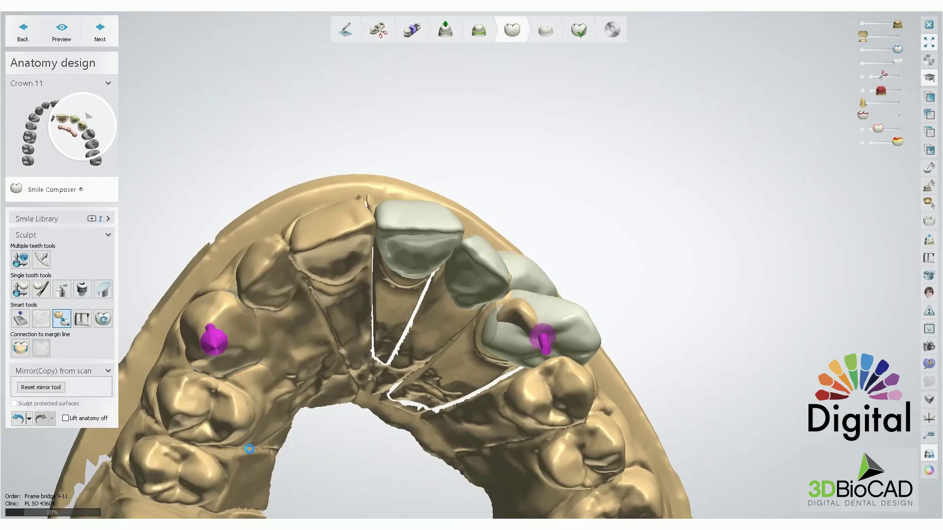
- Inspect the misplaced copy of crown 11, try repositioning it, and undo the move, the mirror copy and the rotation
right_click_drag(384, 422, 676, 455)
key("p")
left_click(29, 294)
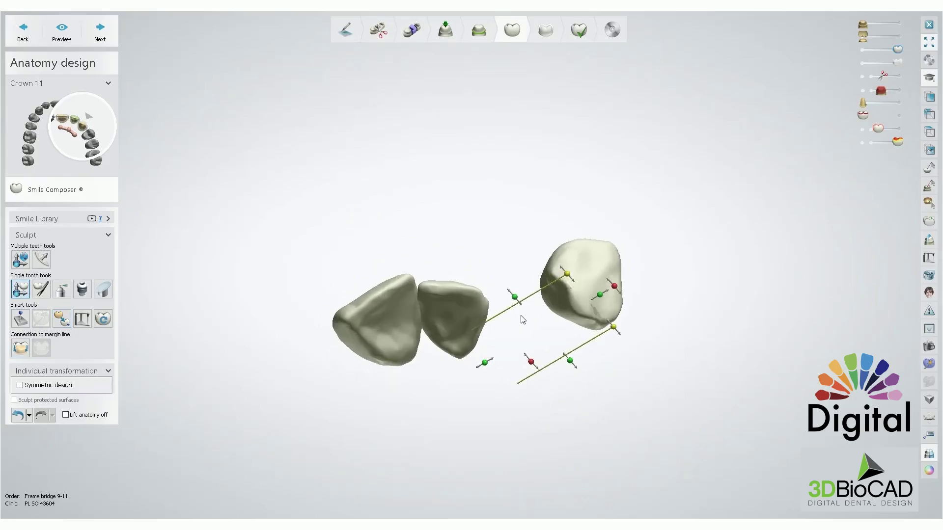
left_click_drag(536, 366, 614, 265)
left_click(17, 415)
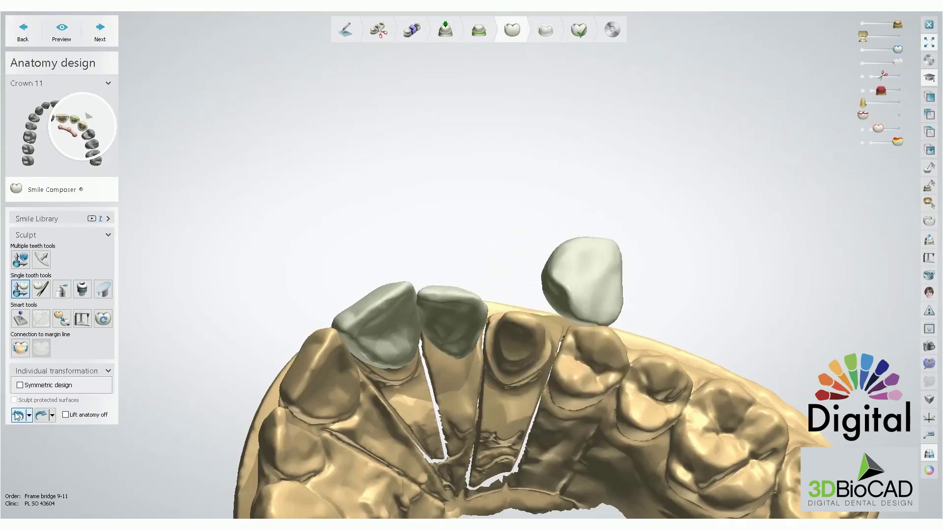
left_click(17, 416)
left_click(18, 416)
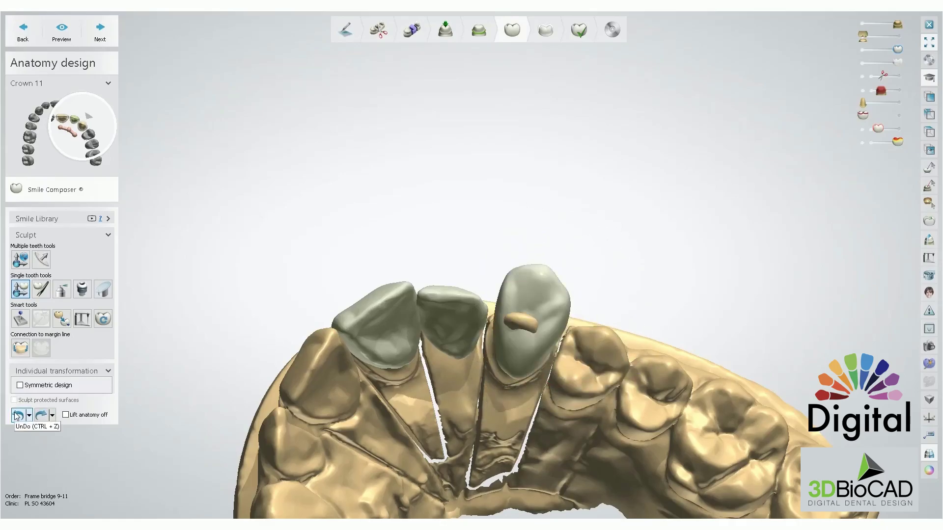
- Mirror copy natural tooth 6 from the scan onto the correctly oriented crown 11, and compare both teeth from the lingual side
right_click_drag(520, 406, 505, 384)
left_click(62, 319)
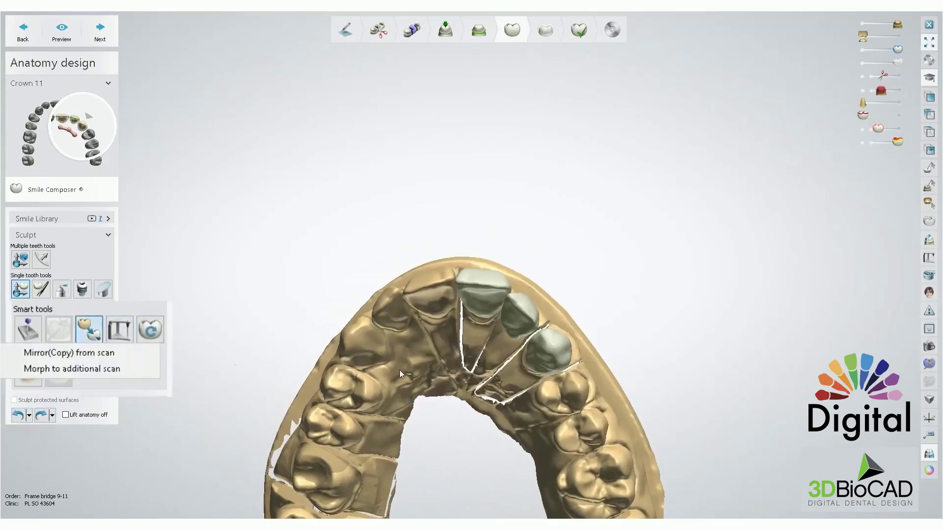
right_click_drag(307, 343, 296, 340)
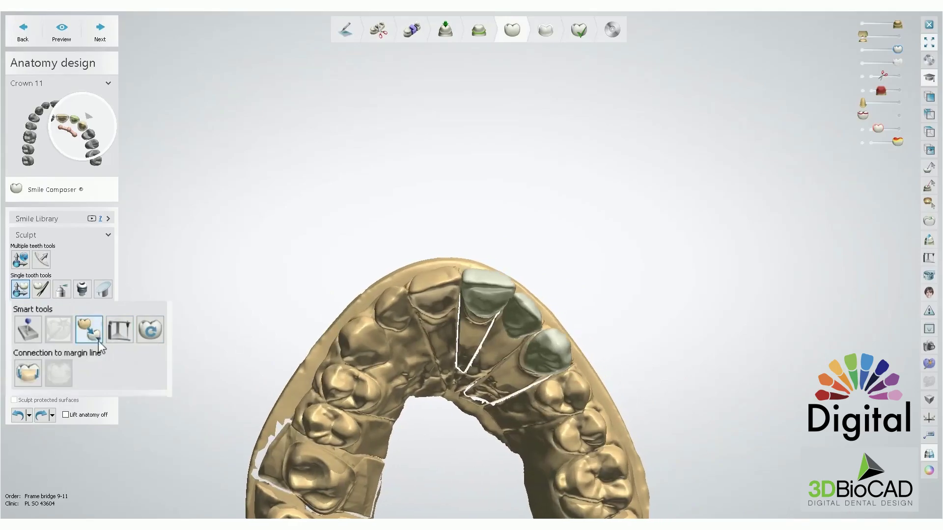
left_click(97, 340)
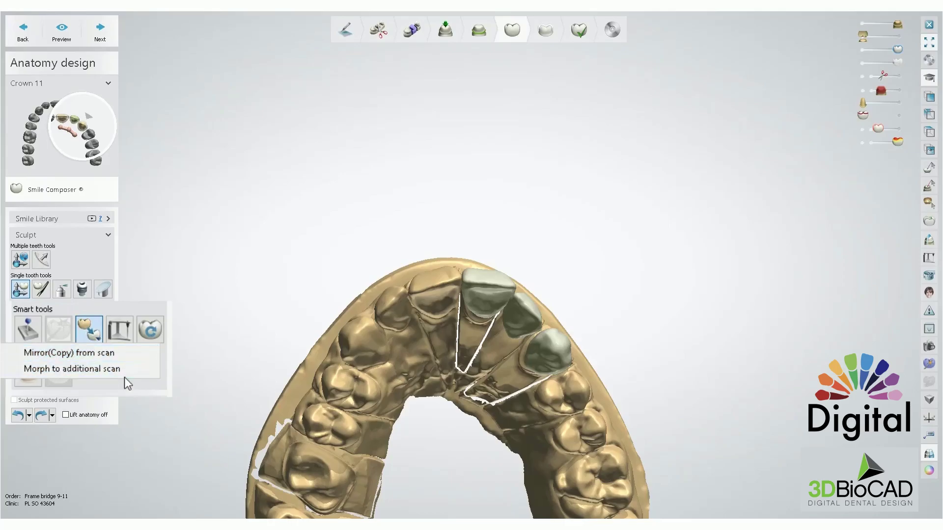
left_click(78, 354)
left_click(550, 351)
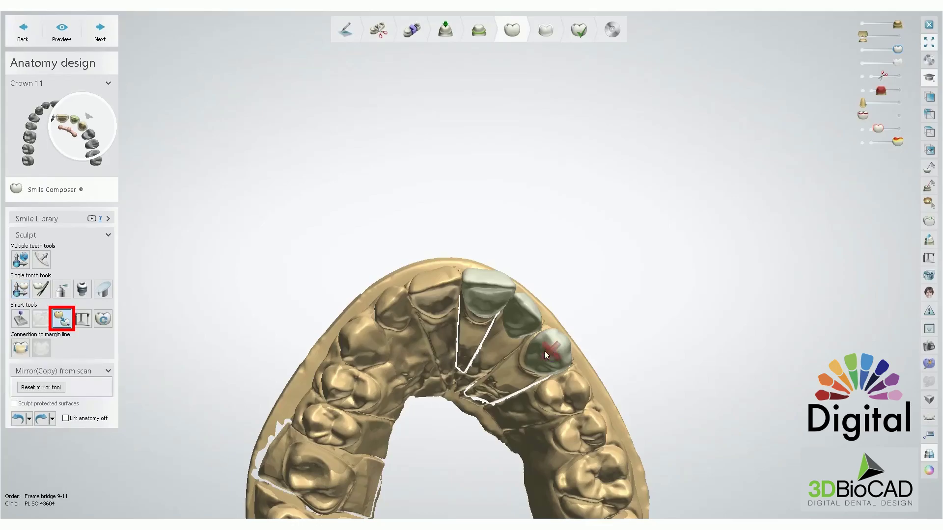
right_click_drag(362, 349, 358, 342)
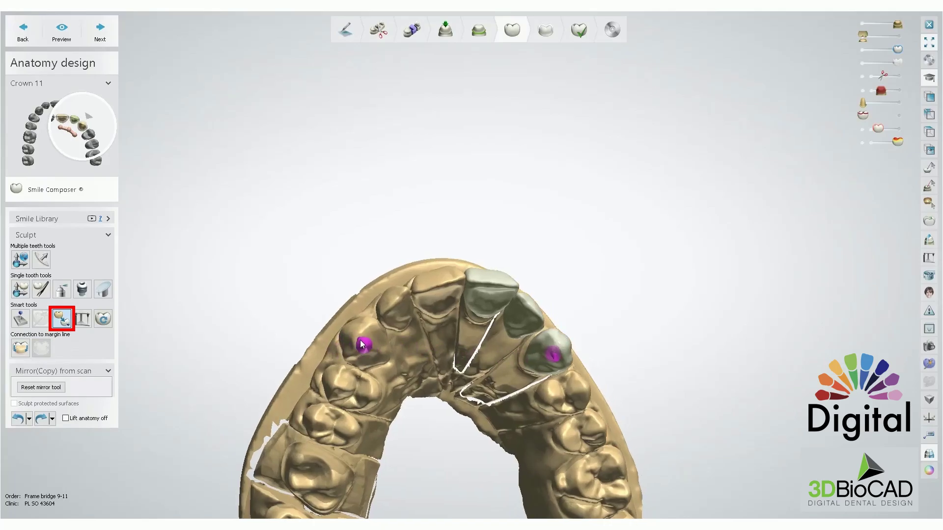
mouse_move(362, 345)
right_mouse_down()
mouse_move(415, 356)
mouse_move(346, 343)
mouse_move(371, 352)
right_mouse_up()
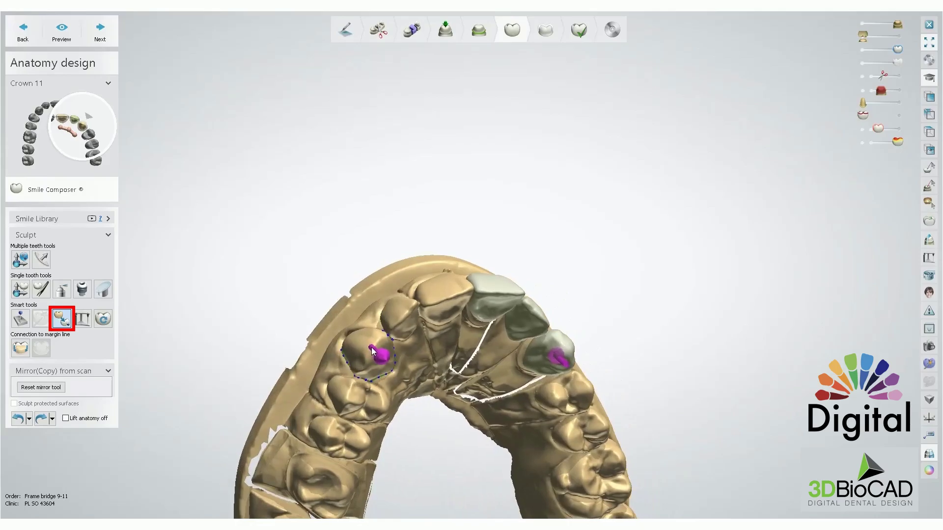
scroll(372, 352, "up", 3)
left_click(371, 367)
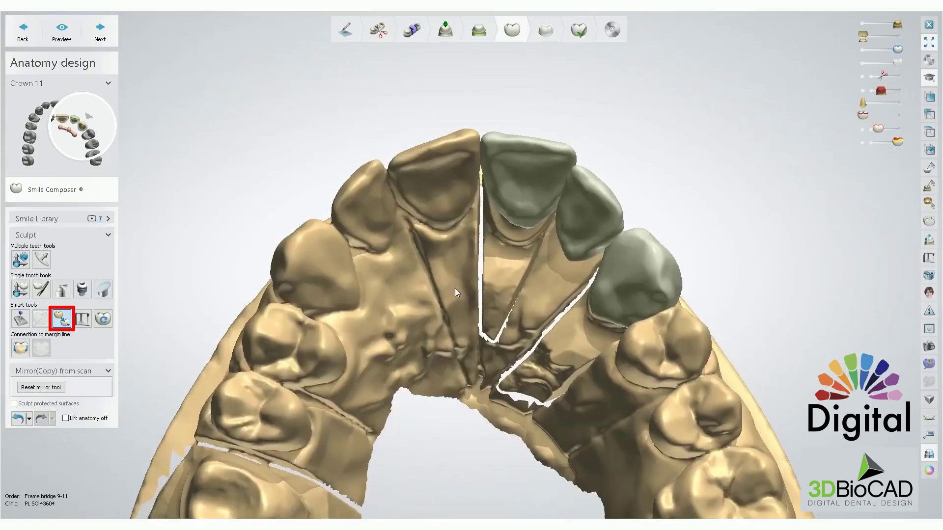
right_click_drag(455, 288, 441, 234)
right_click_drag(364, 255, 351, 282)
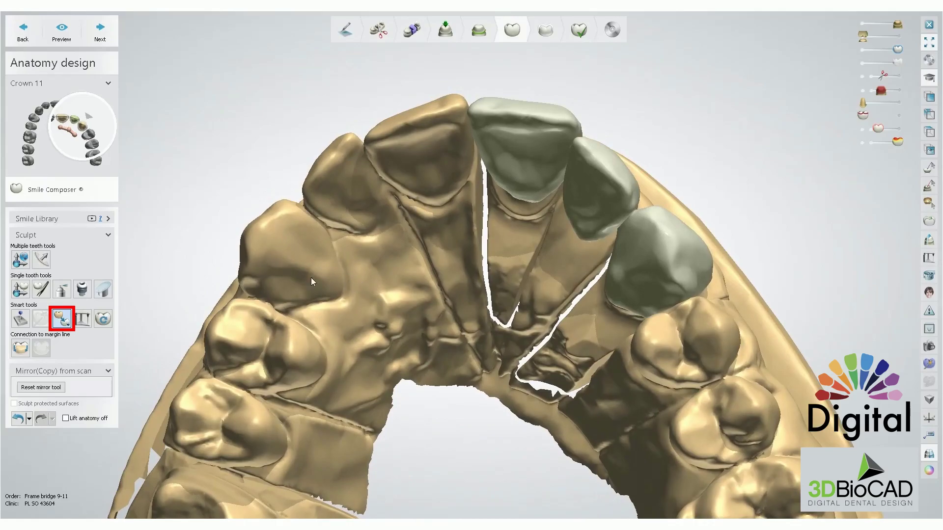
scroll(311, 279, "up", 5)
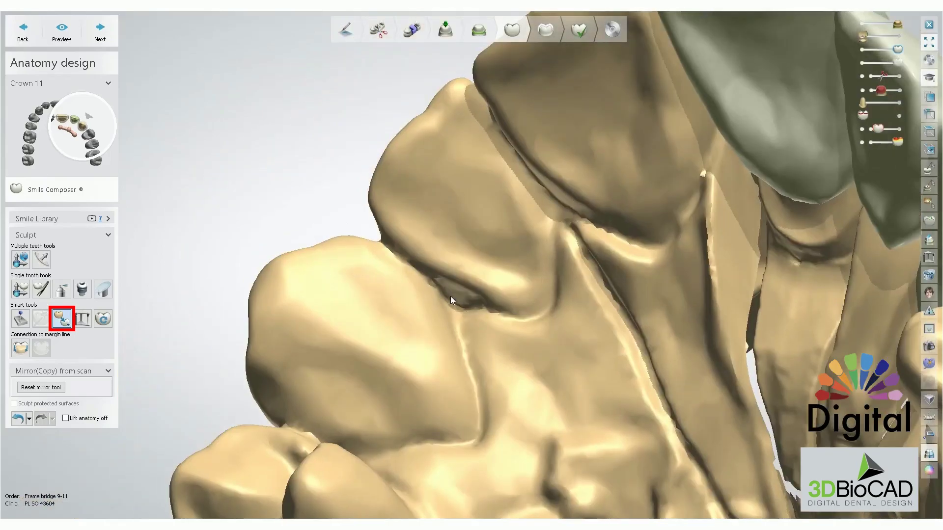
scroll(455, 323, "down", 5)
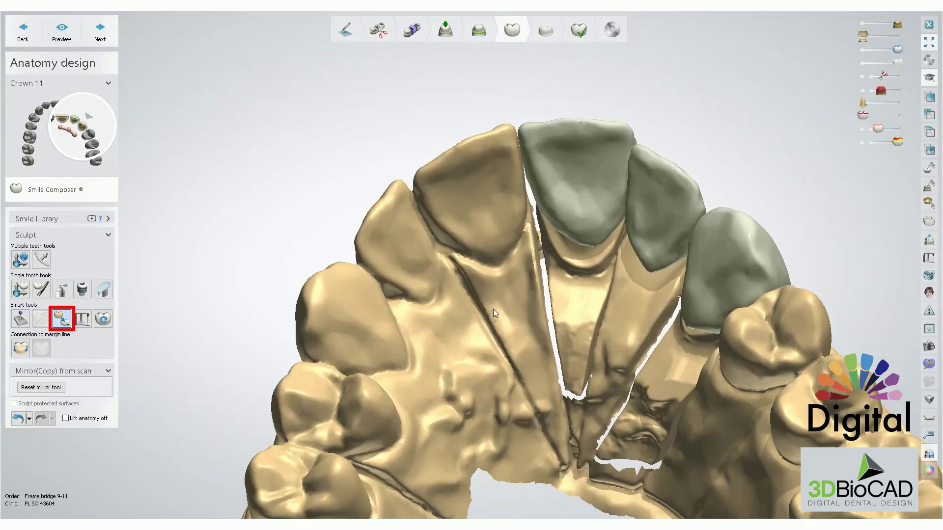
right_click_drag(435, 332, 420, 346)
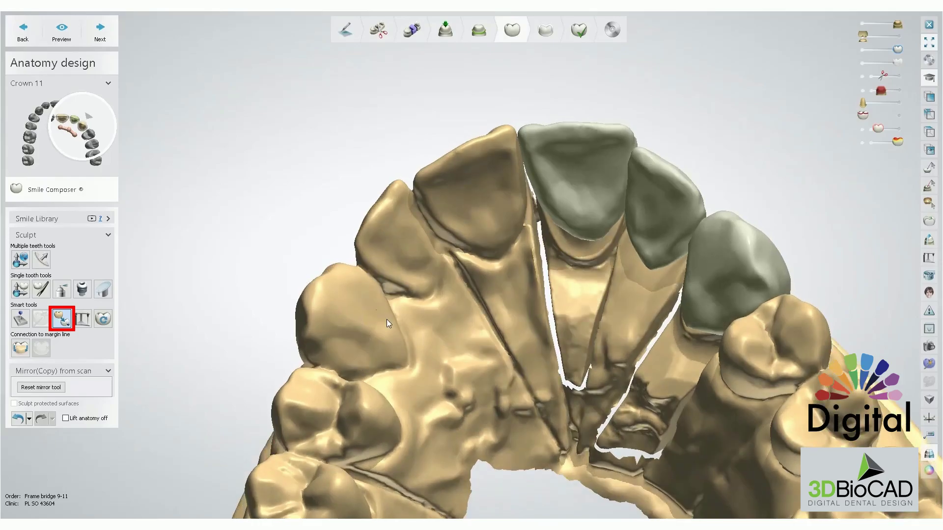
- Adjust the positions of crowns 9, 10 and 11 with individual transformation, checking the arch from the facial and lingual sides
right_click_drag(353, 261, 489, 368)
left_click(21, 289)
left_click(506, 297)
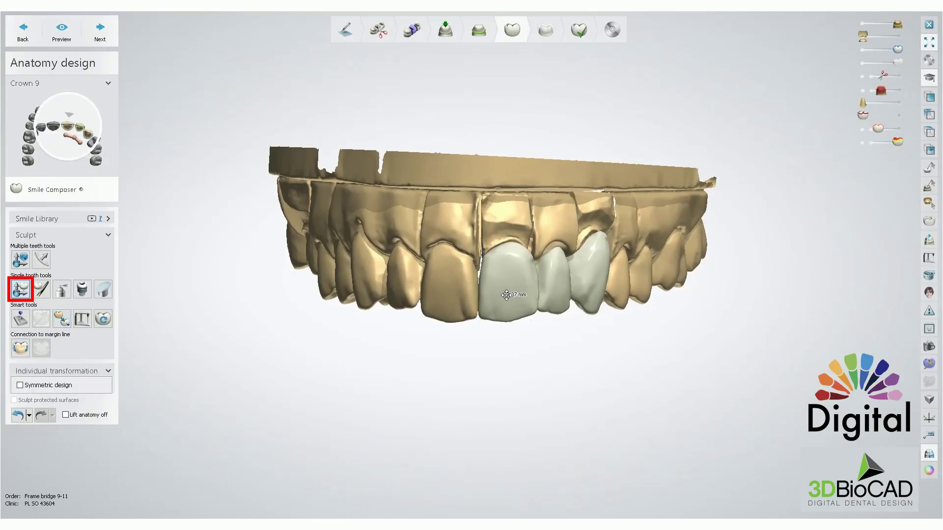
left_click(558, 295)
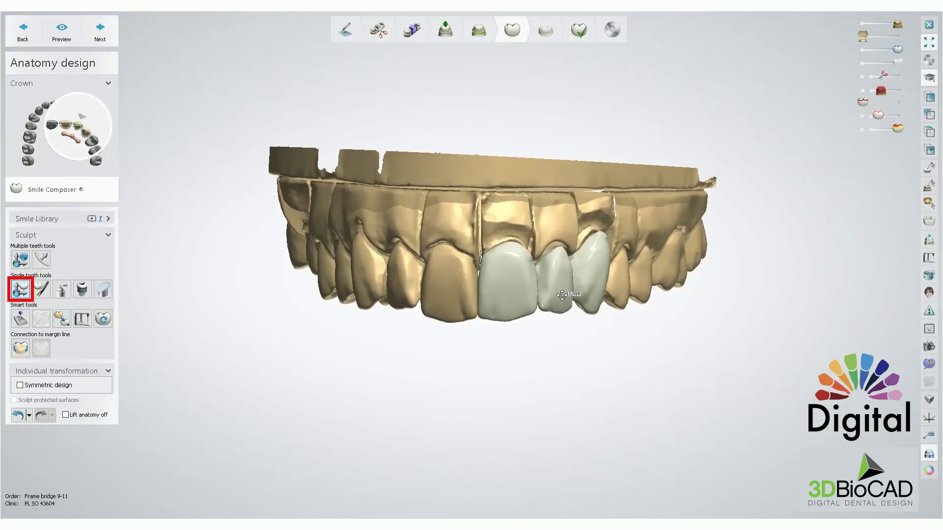
left_click(606, 283)
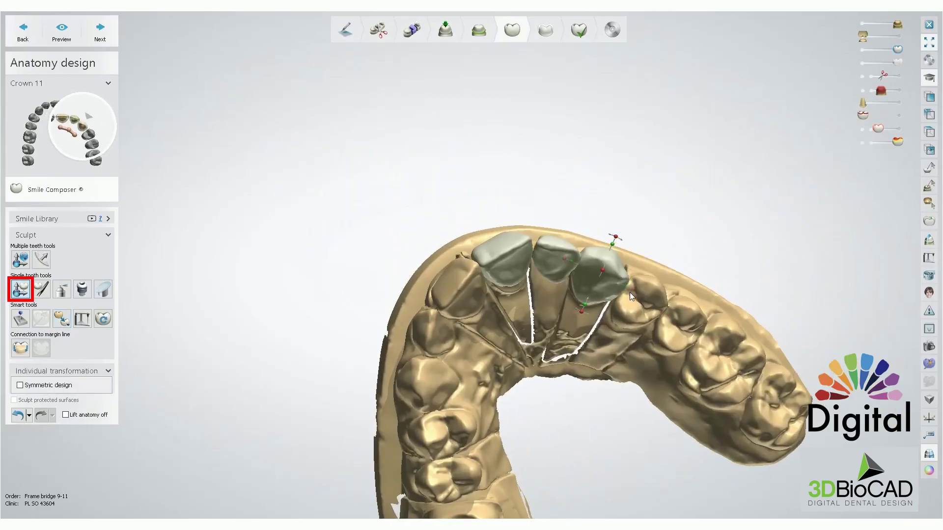
left_click(547, 270)
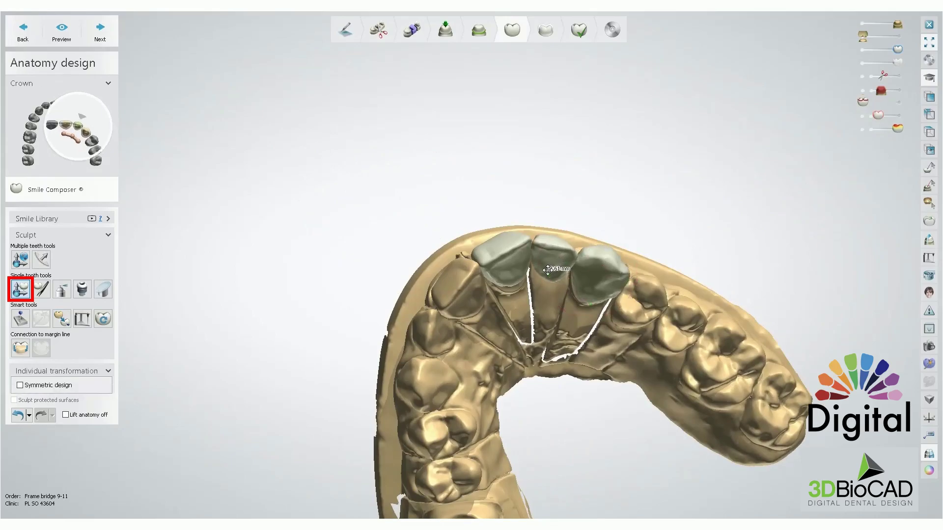
- Display the antagonist model and fine-tune crown 9's position against the opposing and neighbouring teeth
key("space")
mouse_move(527, 269)
right_mouse_down()
mouse_move(515, 402)
mouse_move(524, 429)
mouse_move(529, 357)
mouse_move(513, 273)
right_mouse_up()
key("space")
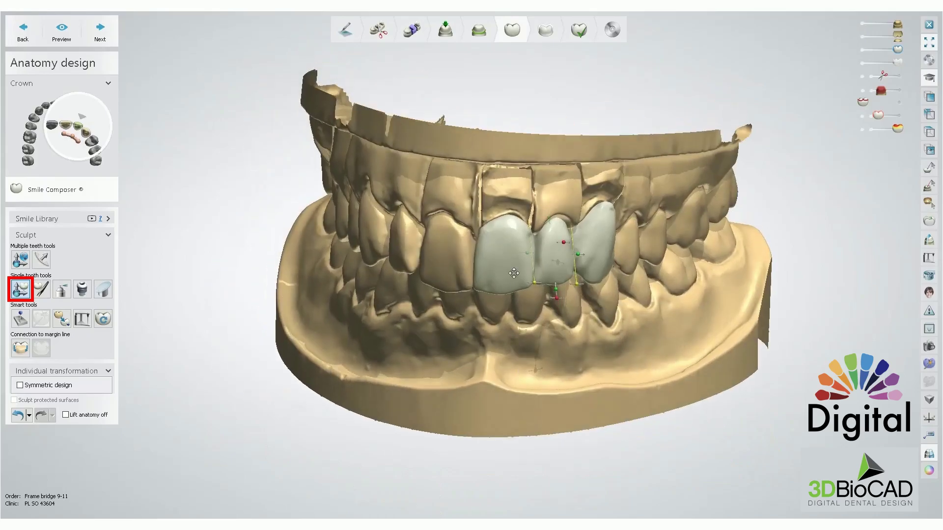
left_click(514, 274)
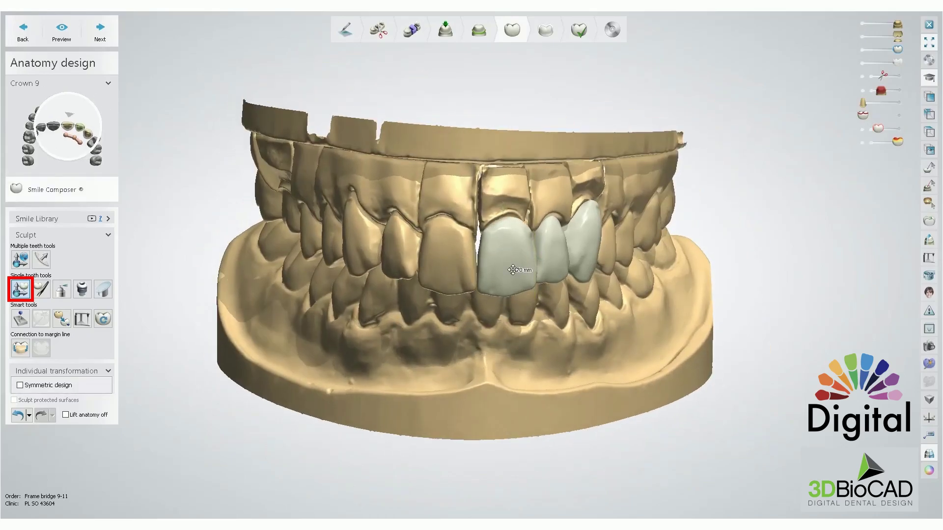
left_click_drag(513, 270, 511, 270)
right_click_drag(510, 270, 513, 217)
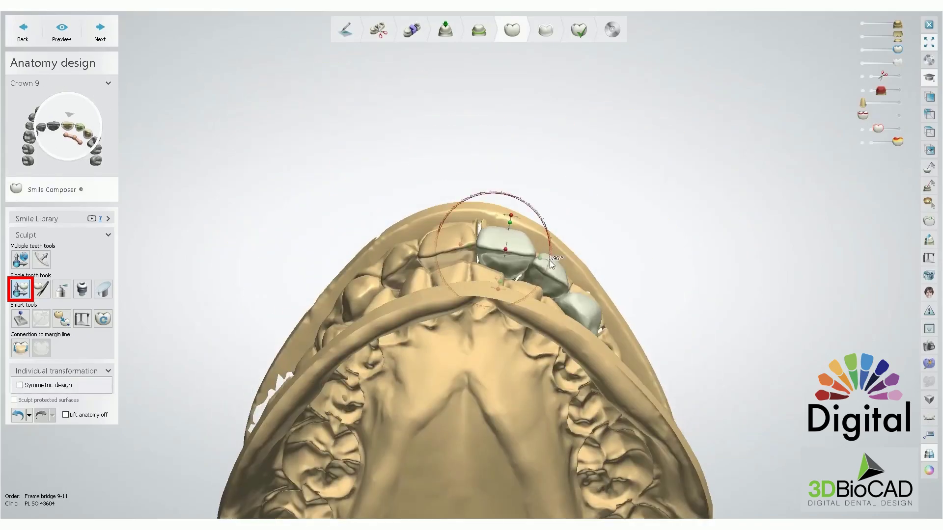
right_click_drag(432, 315, 432, 386)
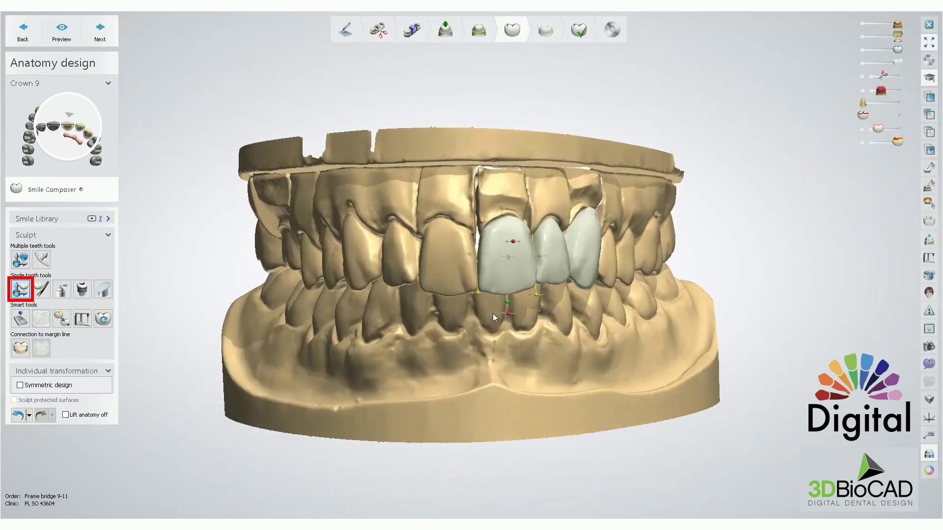
- Connect all crowns to their margin lines with 0.16 mm margin line offset, 65° offset angle and 0.10 mm extension offset
left_click(20, 348)
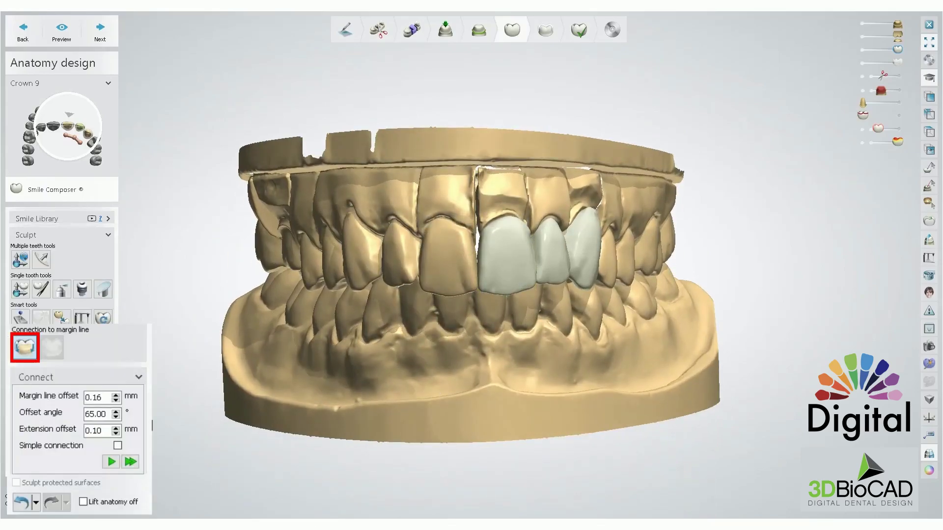
left_click(132, 465)
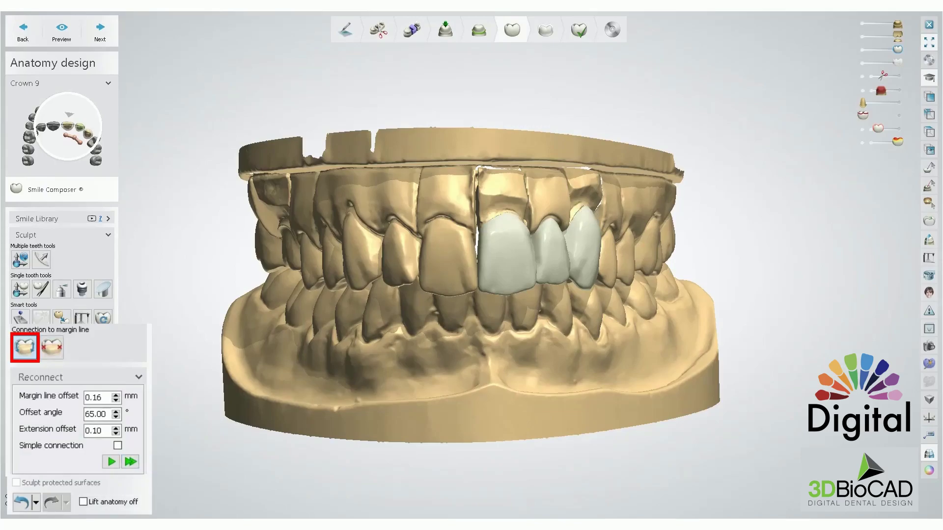
double_click(92, 401)
- Set the wax knife to smoothing with a 3.00 mm radius and 1.80 strength, and smooth the crowns' facial cervical areas
scroll(509, 238, "up", 5)
left_click(62, 290)
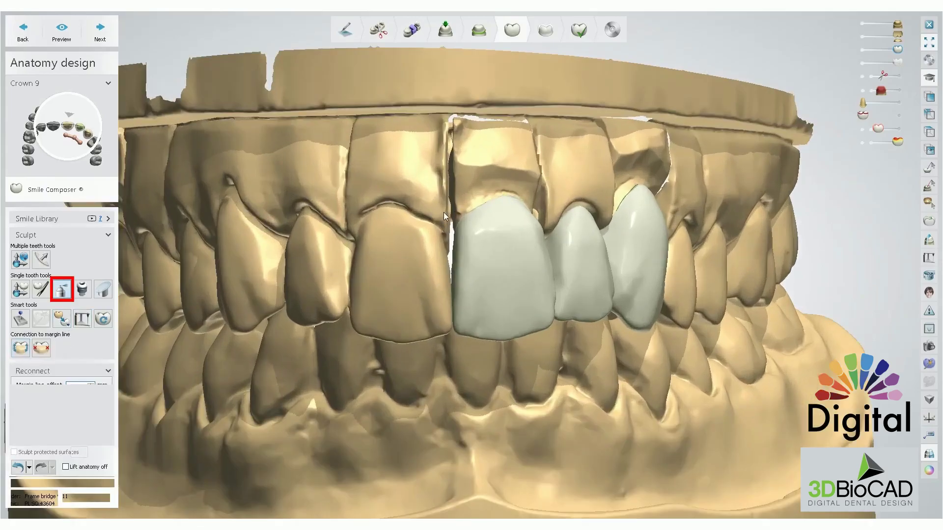
right_click_drag(444, 212, 459, 228)
key("3")
scroll(482, 223, "down", 5, "ctrl")
scroll(476, 221, "up", 5, "shift")
scroll(474, 221, "up", 3, "ctrl")
mouse_move(472, 220)
right_mouse_down()
mouse_move(503, 216)
mouse_move(550, 234)
right_mouse_up()
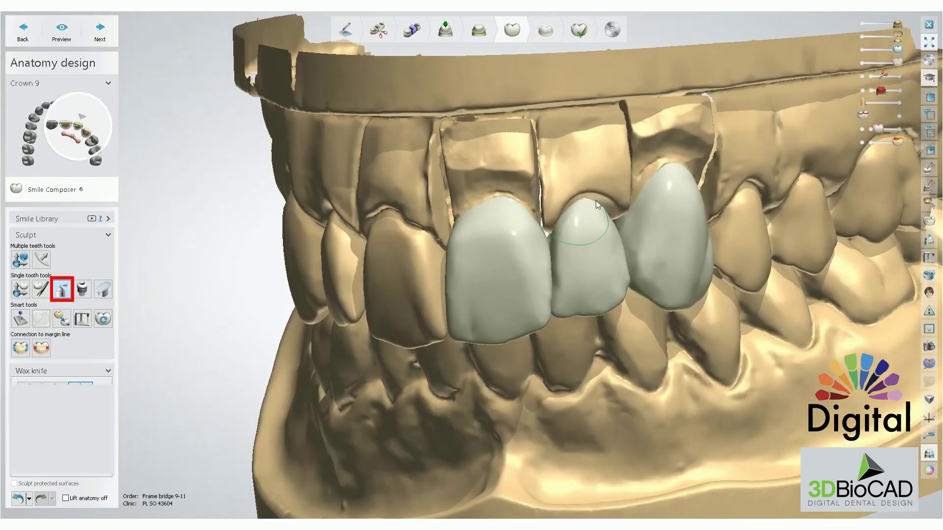
right_click_drag(615, 199, 661, 214)
- Hide the antagonist, smooth the lingual cervical areas of the three crowns with the wax knife, and recheck them from the facial side
key("p")
key("a")
key("p")
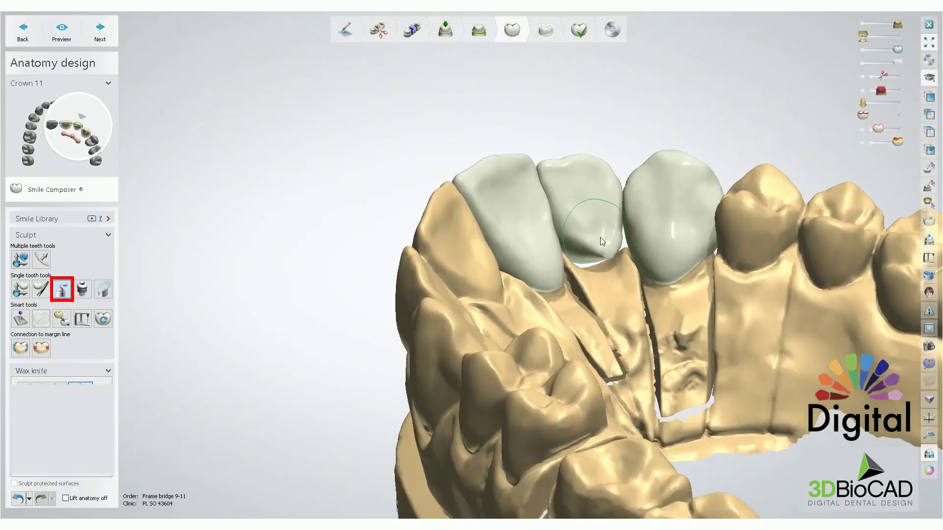
right_click_drag(609, 251, 483, 279)
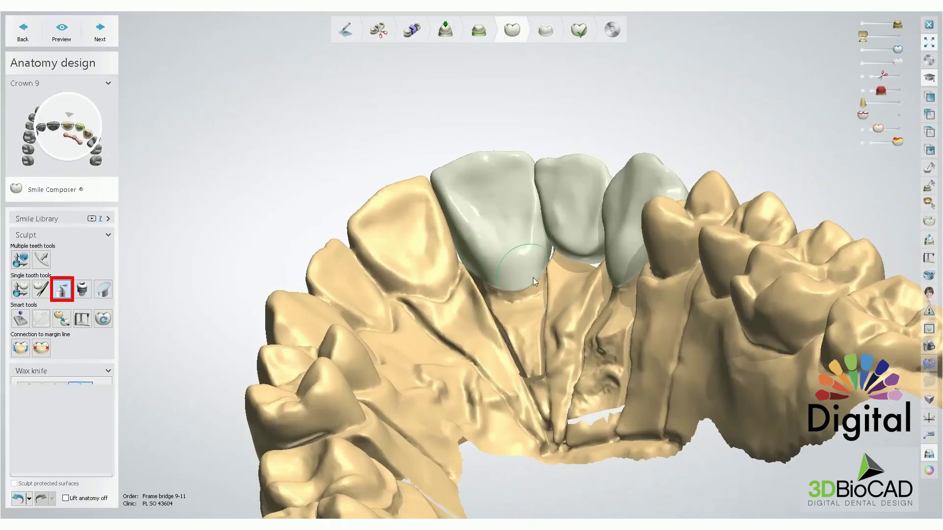
right_click_drag(548, 255, 663, 280)
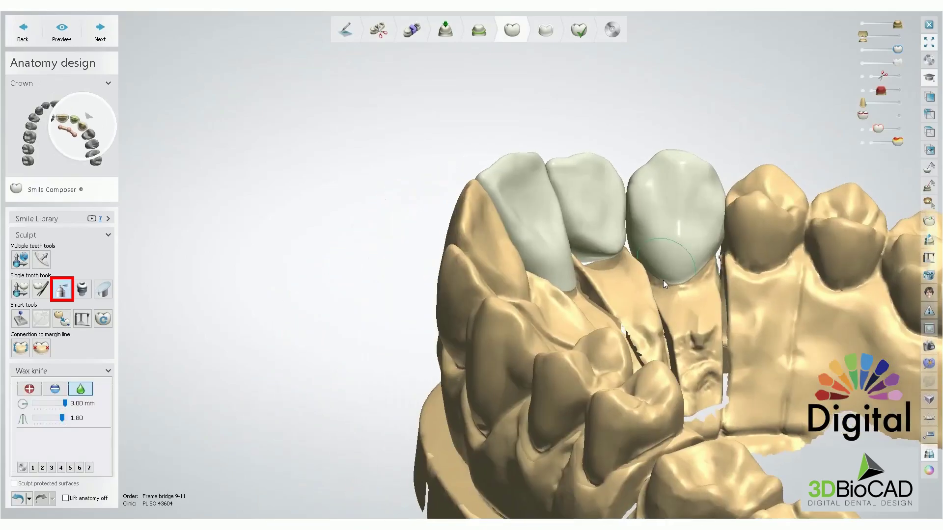
right_click_drag(674, 328, 670, 281)
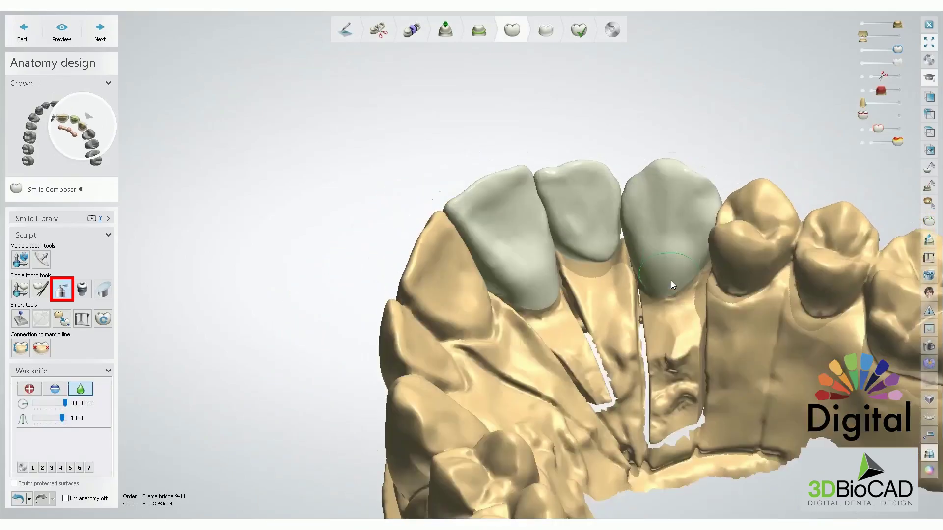
key("p")
key("p")
right_click_drag(656, 408, 624, 267)
scroll(623, 267, "up", 2)
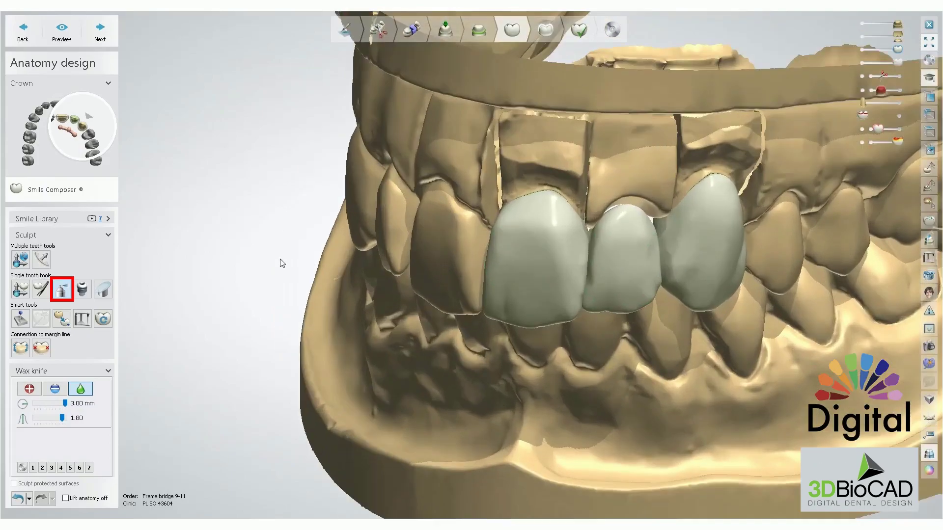
mouse_move(455, 254)
right_mouse_down()
mouse_move(550, 250)
mouse_move(457, 253)
right_mouse_up()
- Stretch pontic 10 toward the gingiva with individual transformation and smooth its surface with the wax knife
left_click(20, 289)
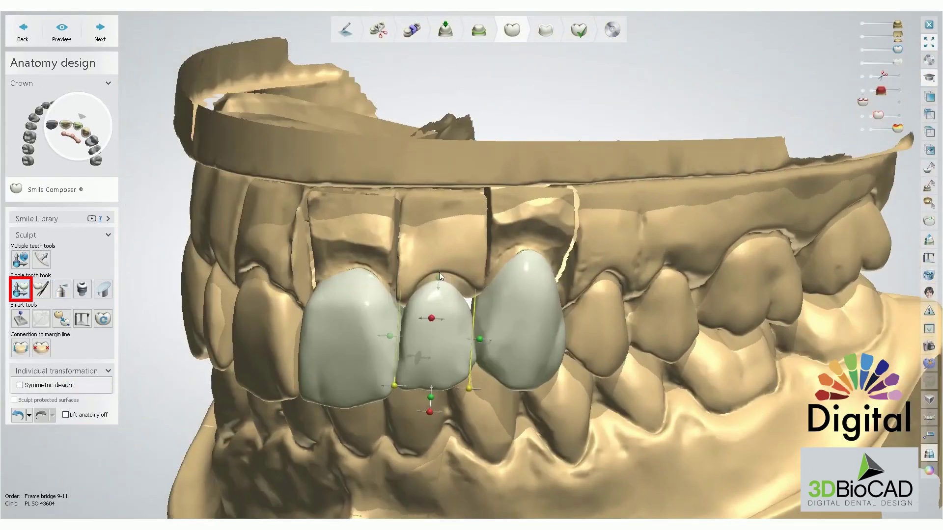
left_click_drag(439, 275, 435, 264)
right_click_drag(458, 348, 420, 310)
left_click(61, 289)
right_click_drag(391, 338, 399, 379)
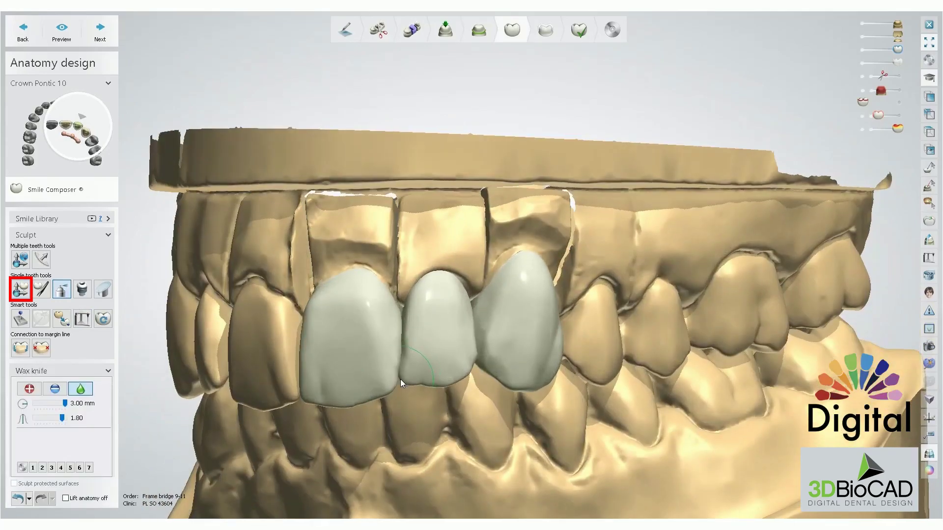
left_click(21, 348)
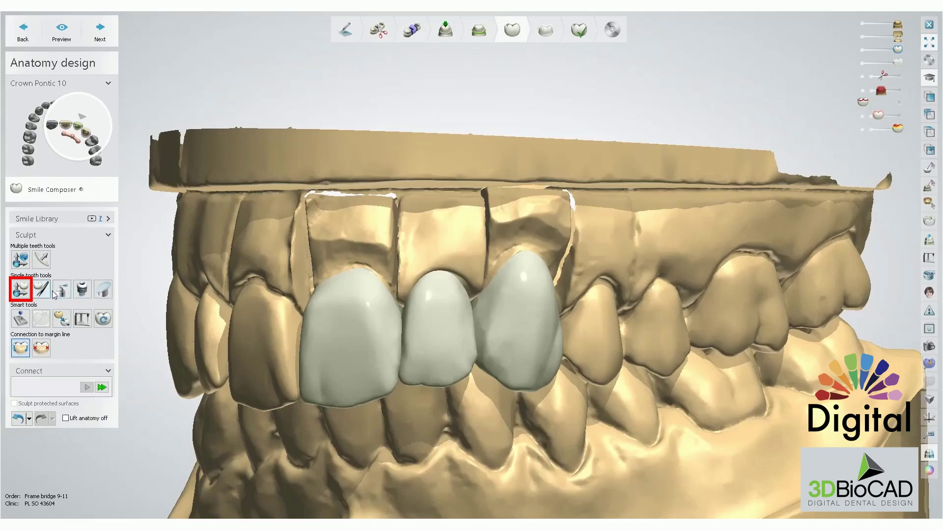
- Reshape pontic 10's cervical, mesial and incisal contours with individual morphing, varying the radius between 5.11 mm and 1.68 mm
scroll(446, 295, "up", 5)
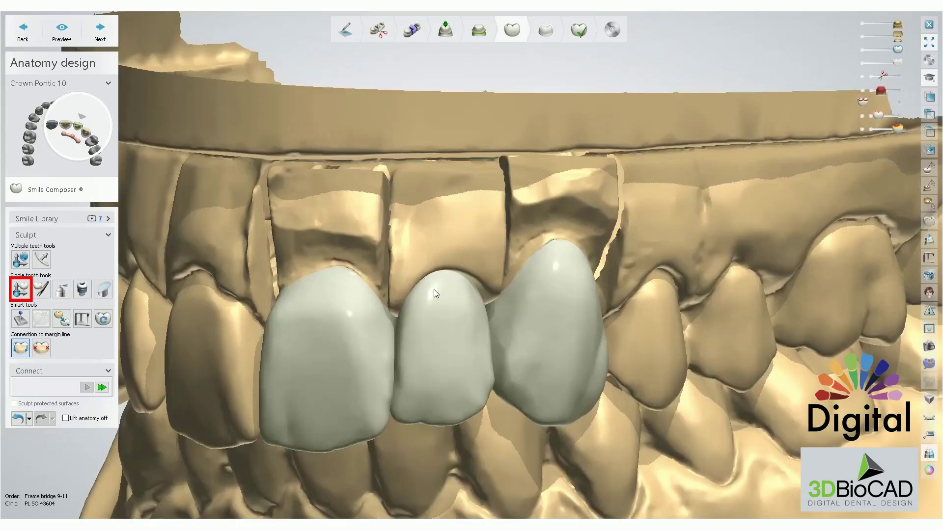
left_click(41, 289)
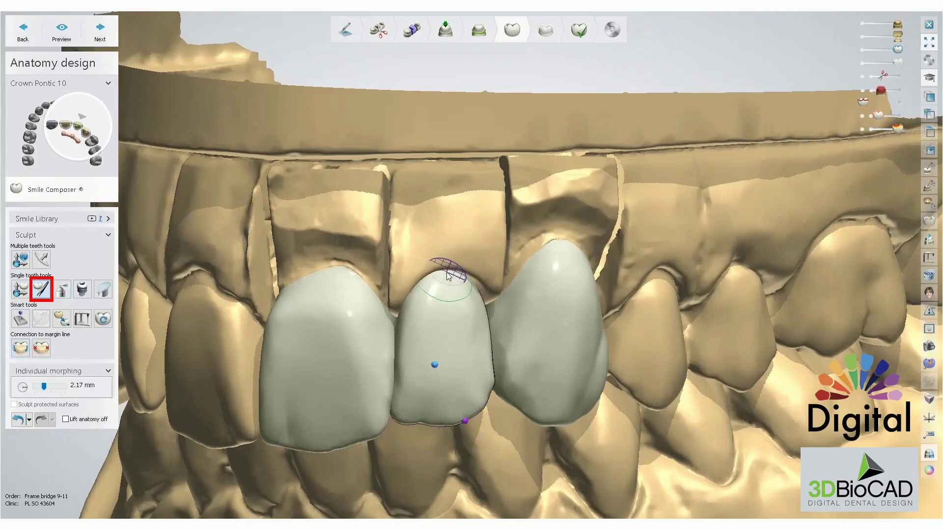
scroll(445, 266, "up", 3, "ctrl")
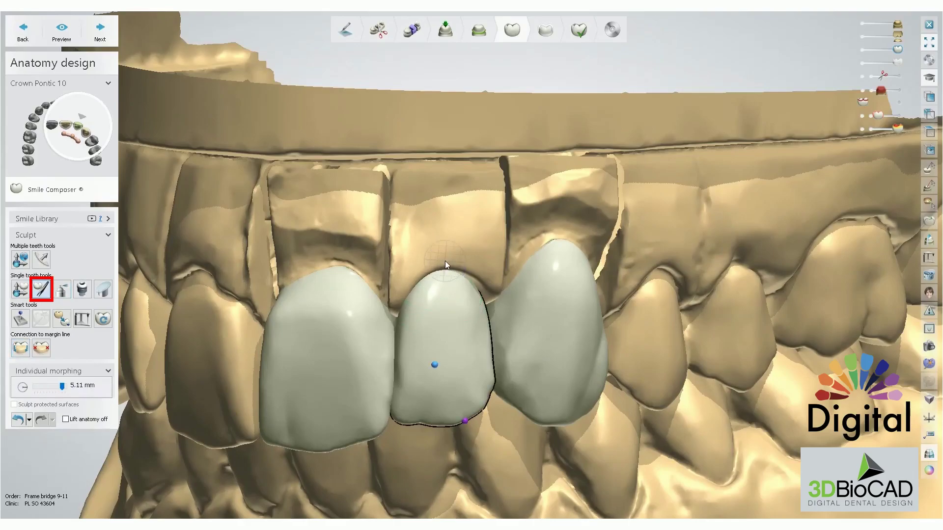
scroll(449, 264, "down", 3, "ctrl")
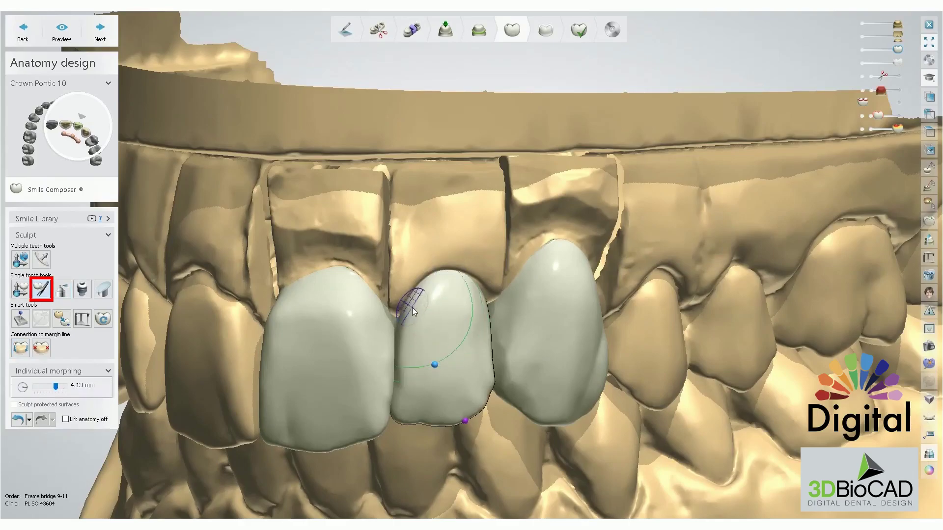
left_click_drag(405, 311, 405, 311)
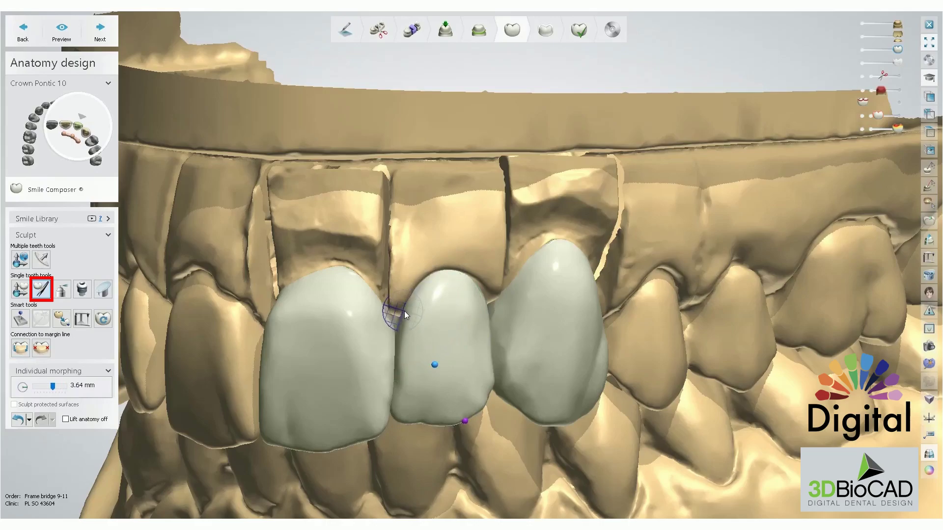
scroll(396, 416, "down", 4, "ctrl")
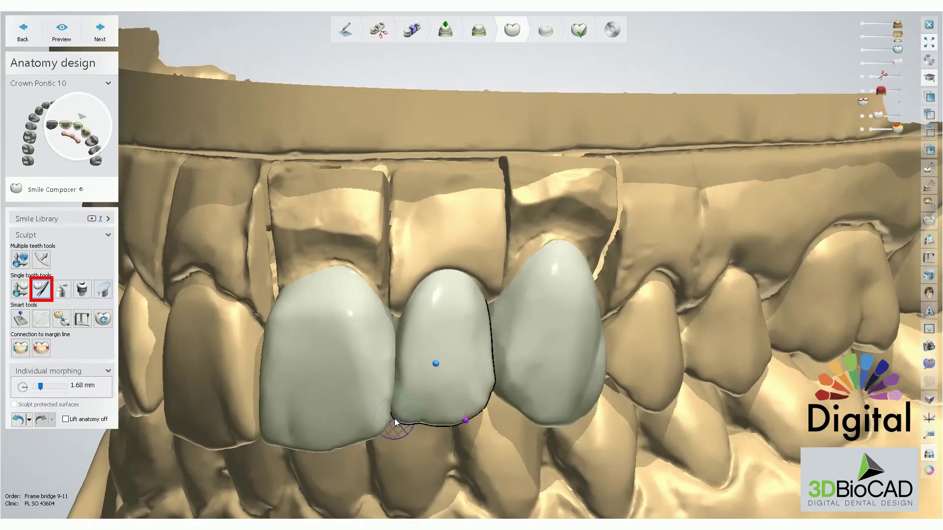
right_click_drag(417, 435, 394, 426)
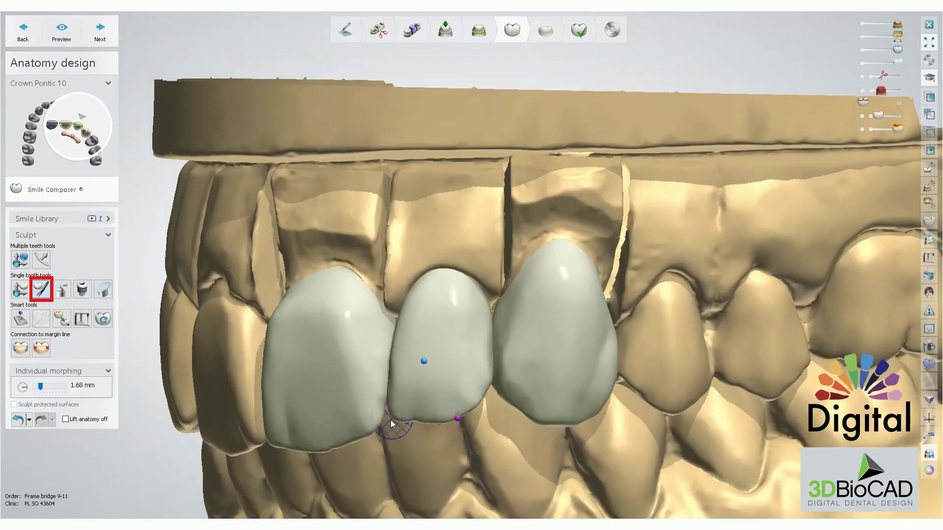
right_click_drag(449, 416, 466, 423)
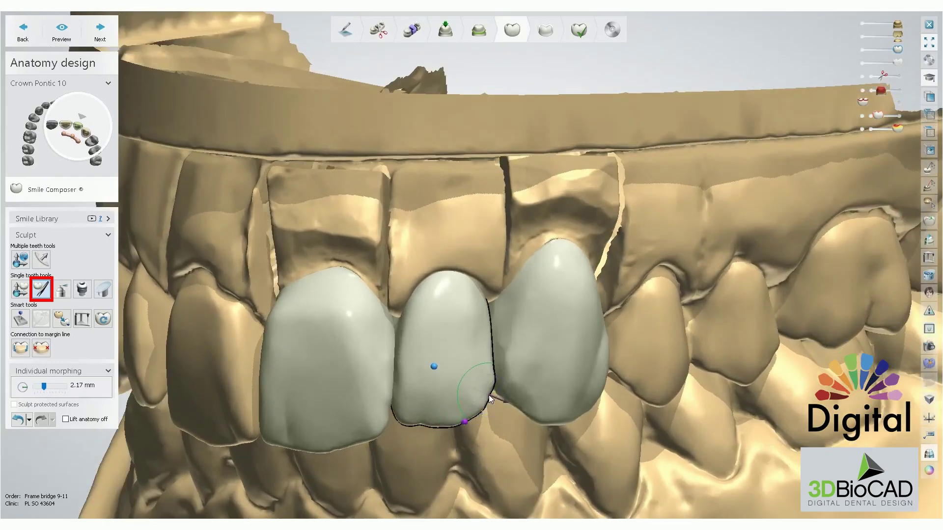
- Morph the lingual surfaces of crown 9 and pontic 10 with a 3.64 mm radius
mouse_move(533, 235)
right_mouse_down()
mouse_move(557, 298)
mouse_move(558, 210)
mouse_move(611, 249)
mouse_move(607, 339)
mouse_move(605, 296)
mouse_move(587, 254)
mouse_move(492, 311)
mouse_move(460, 226)
right_mouse_up()
left_click(458, 238)
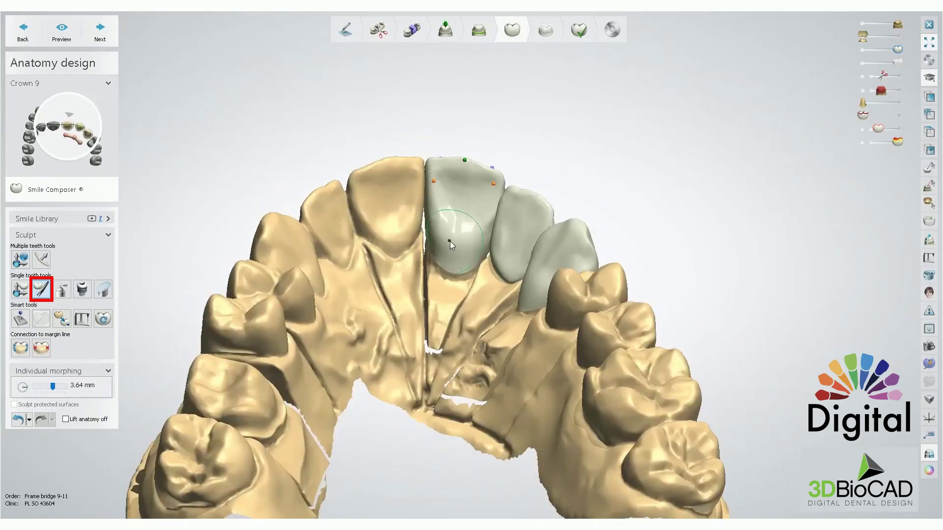
left_click(517, 252)
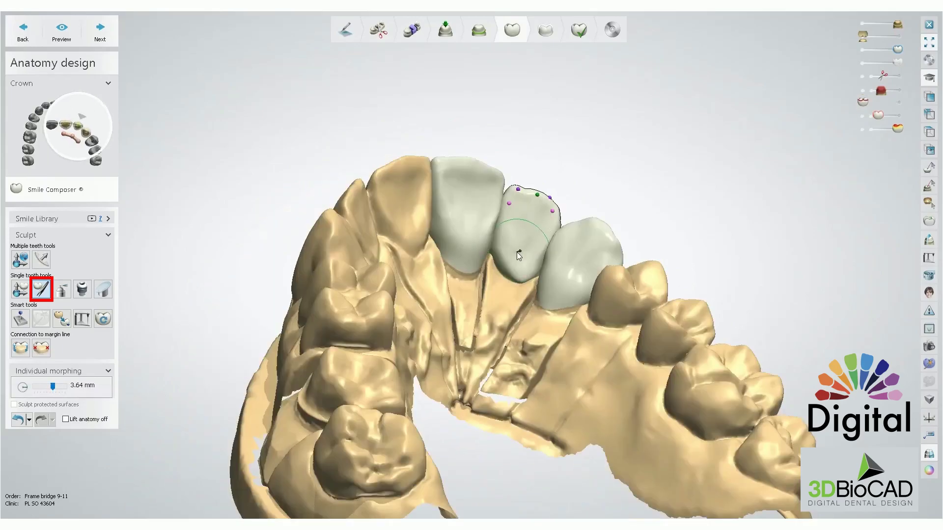
- Smooth the lingual surfaces of the three bridge crowns using the wax knife with a 3.00 mm radius
left_click(60, 295)
scroll(528, 281, "up", 1)
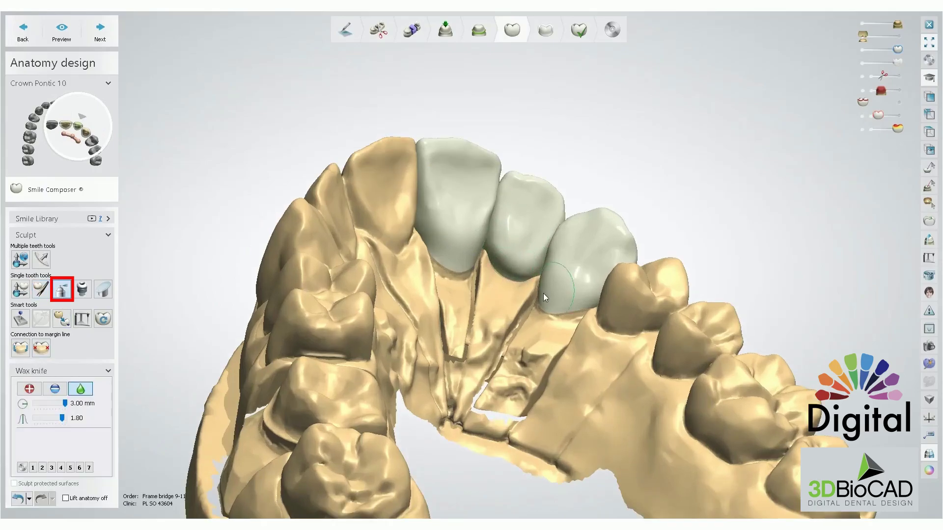
left_click(460, 241)
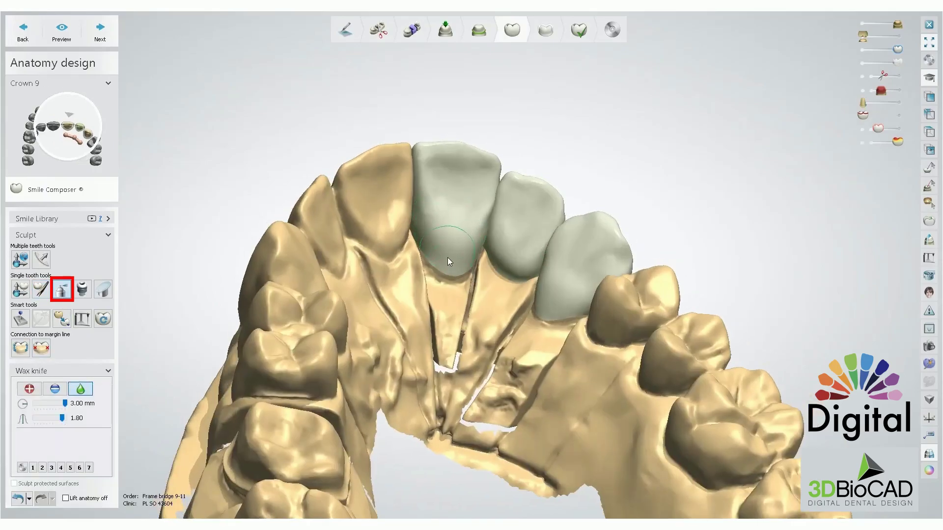
- Smooth the facial cervical areas of crowns 9 and 11 with the wax knife, and inspect pontic 10's tissue-side surface
right_click_drag(448, 258, 431, 403)
right_click_drag(450, 164, 428, 160)
scroll(428, 160, "up", 3)
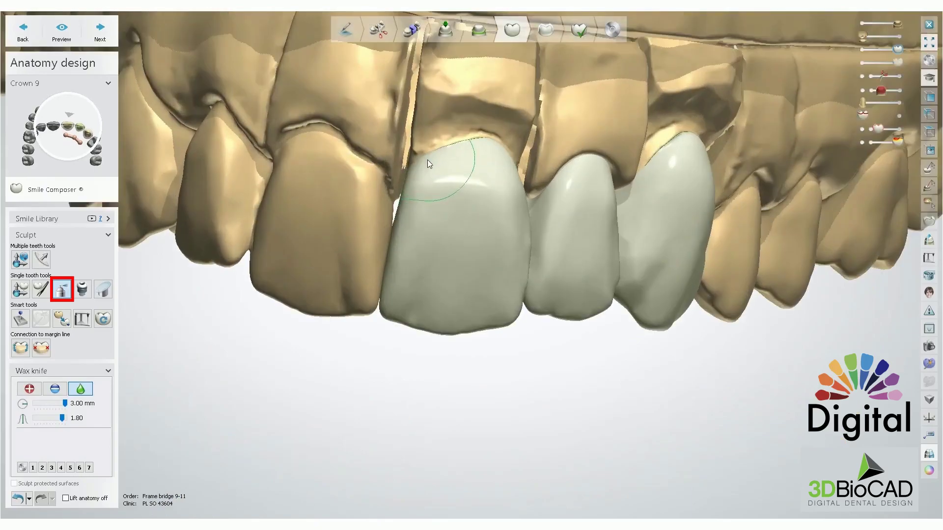
right_click_drag(500, 144, 506, 171)
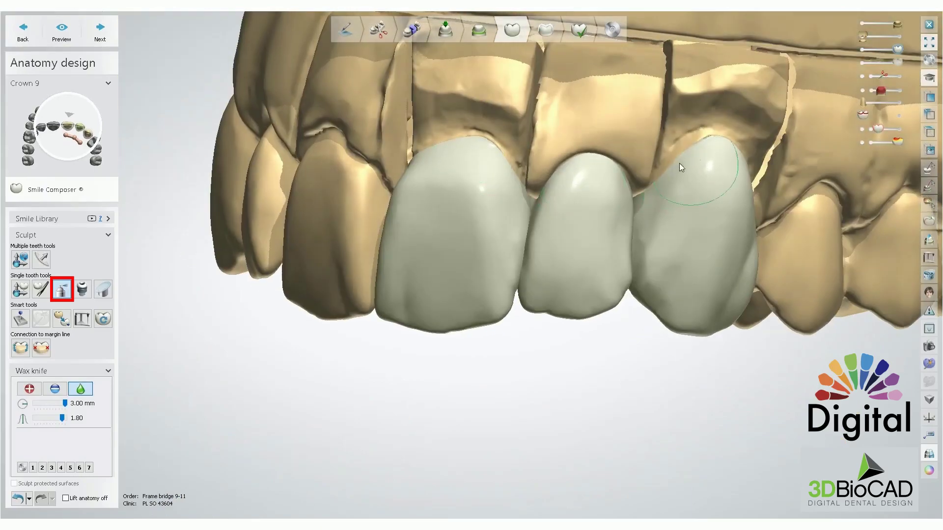
left_click(687, 158)
right_click_drag(746, 270, 596, 288)
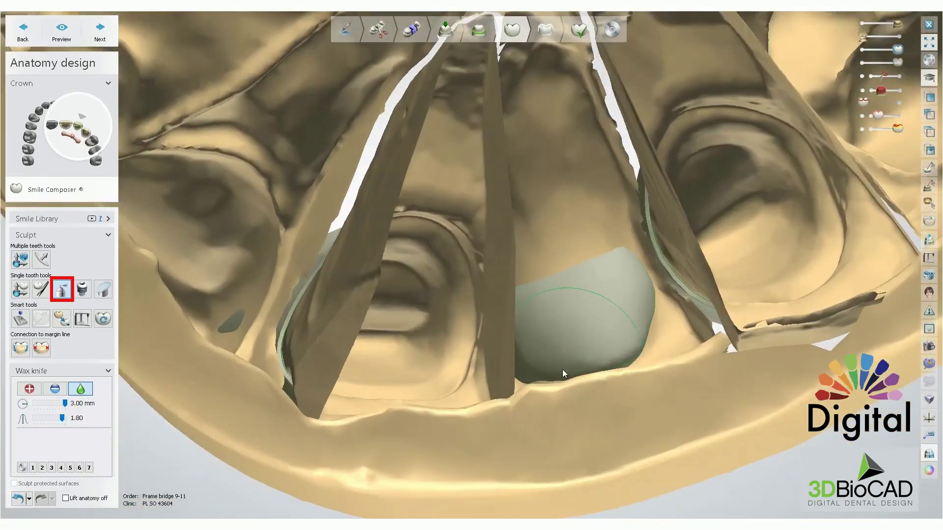
- Smooth pontic 10's lingual cervical surface with the wax knife and check the bridge's contours from the facial side
mouse_move(494, 367)
right_mouse_down()
mouse_move(544, 452)
mouse_move(534, 361)
right_mouse_up()
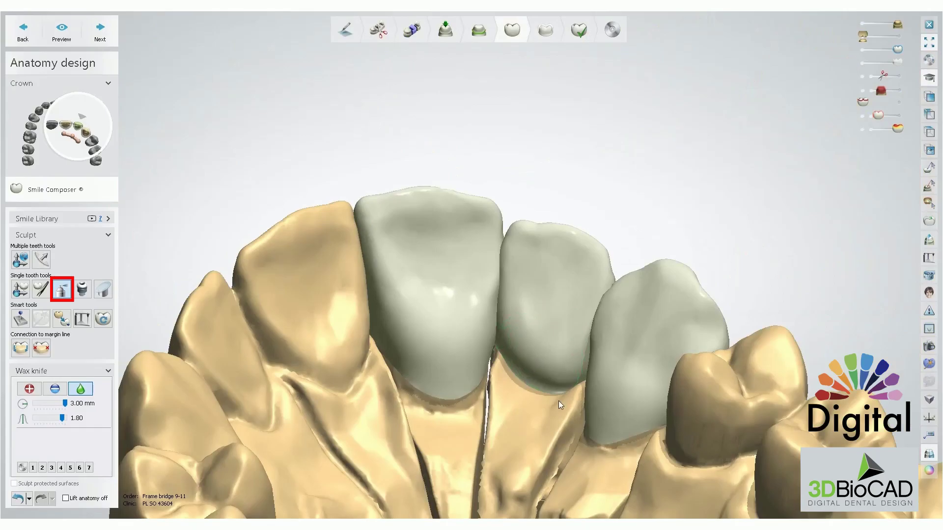
right_click_drag(559, 405, 558, 353)
left_click_drag(554, 305, 546, 388)
mouse_move(533, 385)
right_mouse_down()
mouse_move(520, 466)
mouse_move(553, 441)
mouse_move(537, 385)
right_mouse_up()
right_click_drag(565, 484, 622, 435)
scroll(597, 415, "down", 3)
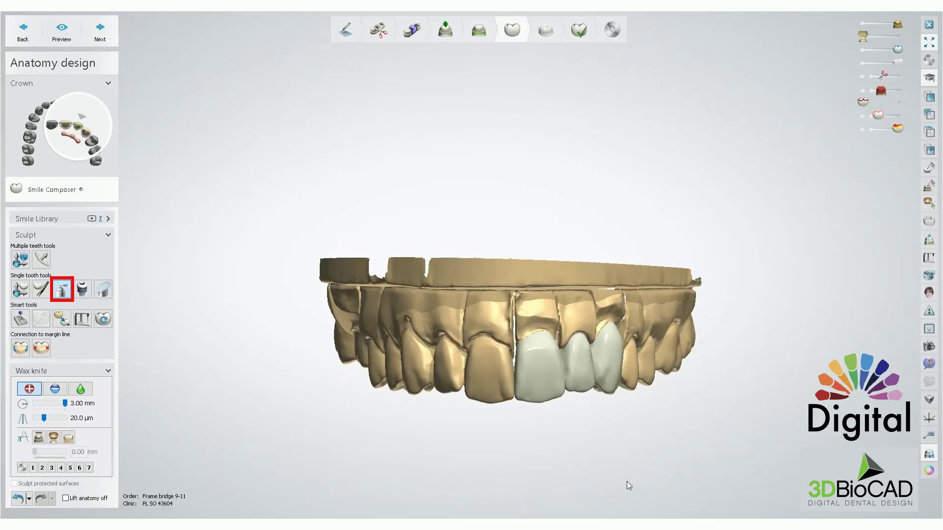
right_click_drag(598, 463, 508, 408)
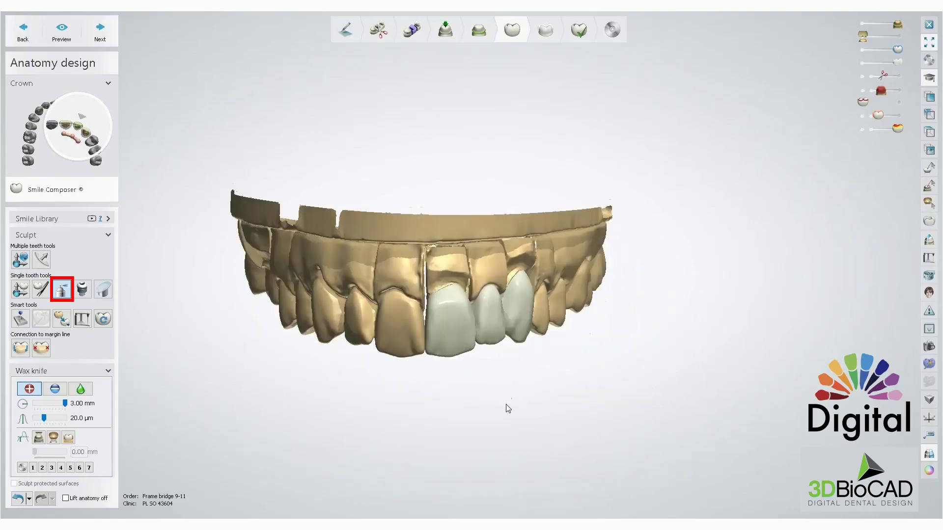
scroll(471, 374, "up", 2)
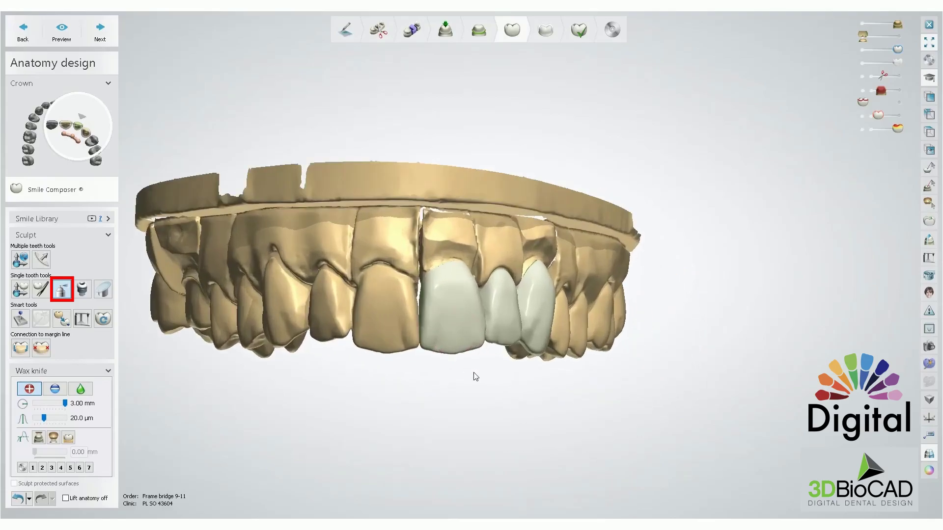
- Show the thickness map and add wax to the thin lingual spot on crown 9 with a 3.00 mm radius and 20.0 µm strength
right_click_drag(471, 366, 466, 282)
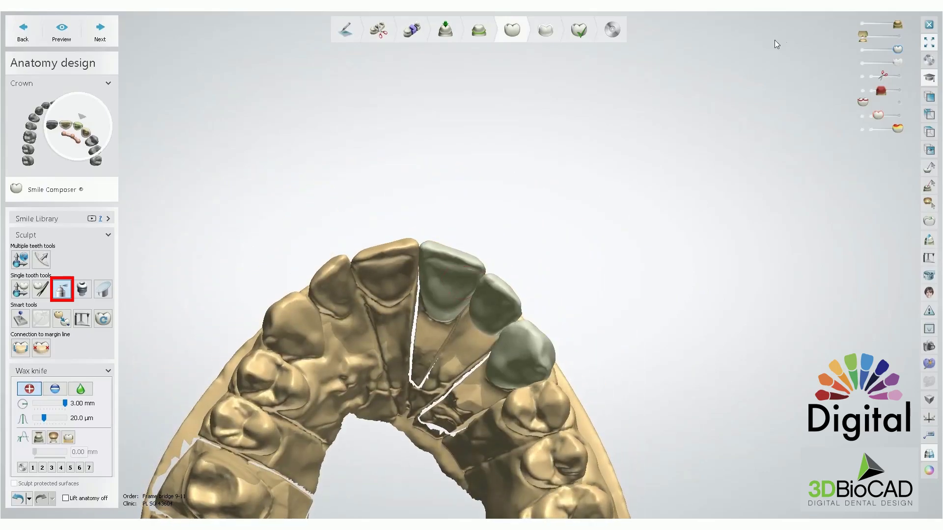
left_click(829, 181)
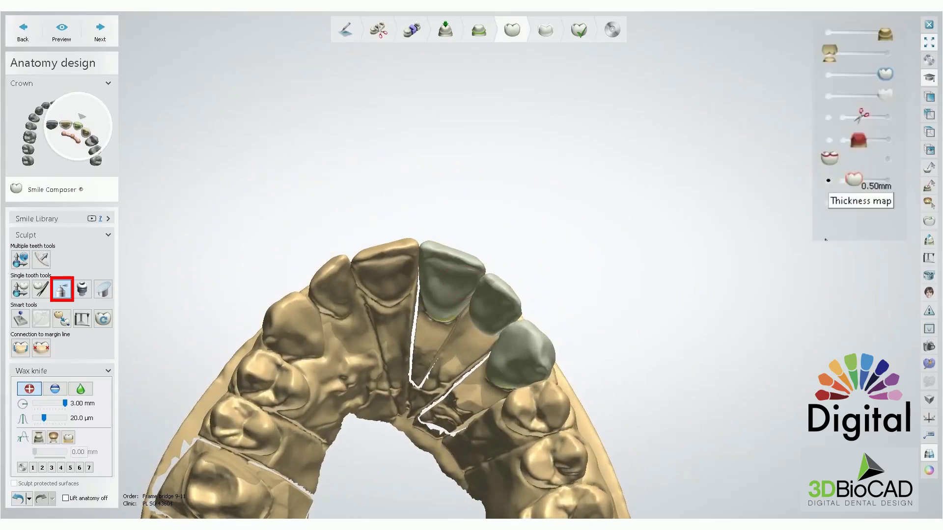
right_click_drag(476, 315, 459, 290)
scroll(456, 278, "up", 2)
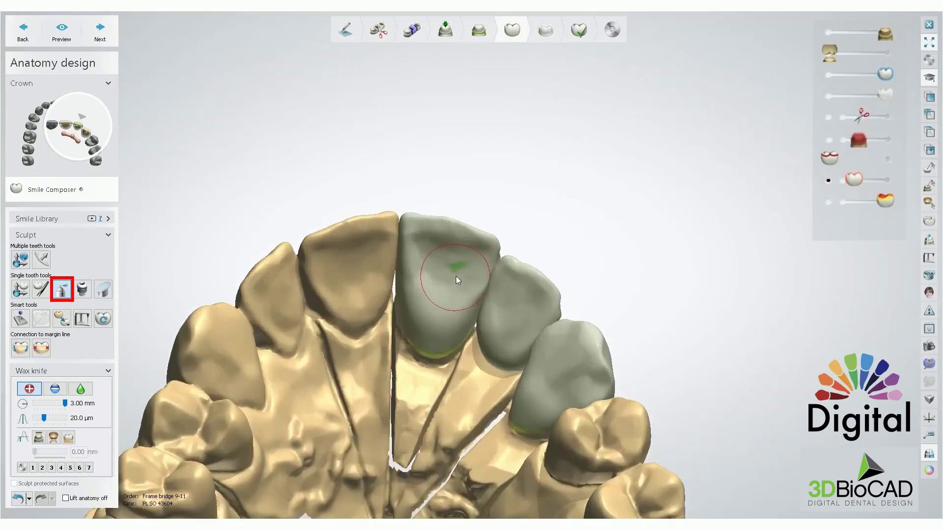
left_click(464, 271)
right_click_drag(509, 340, 509, 301)
left_click(886, 180)
- Adapt crown 11's contact with the neighbouring tooth to a desired distance of -0.02 mm
left_click(20, 319)
scroll(639, 268, "up", 5)
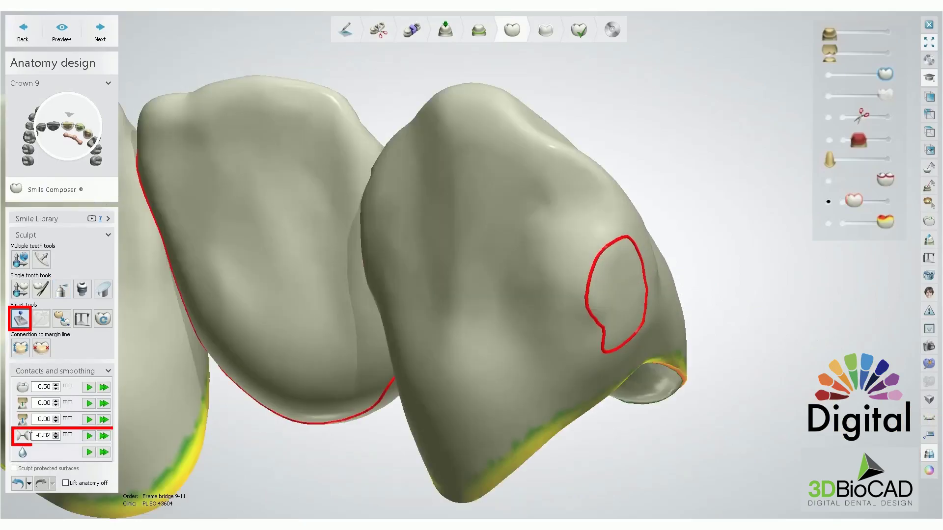
left_click(89, 436)
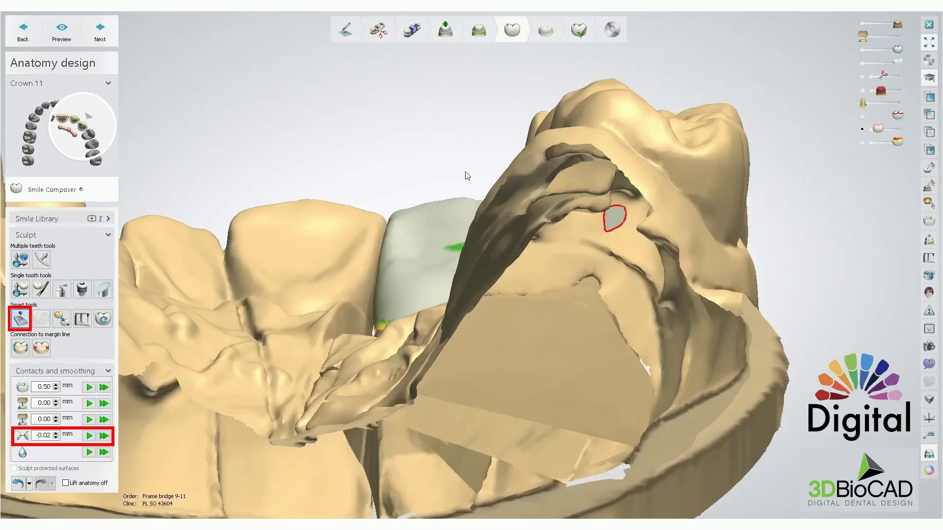
right_click_drag(465, 172, 439, 245)
left_click(439, 245)
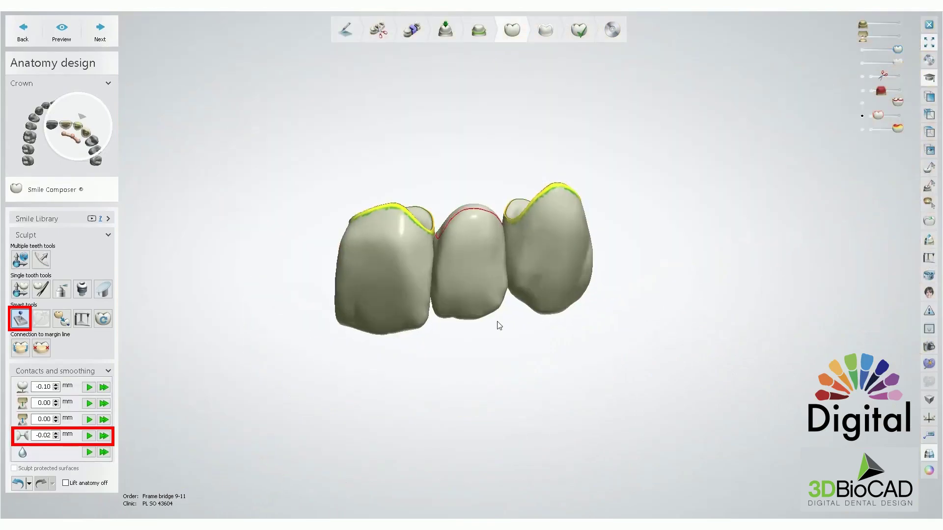
- Adapt pontic 10's tissue side to the gingiva with a desired distance of -0.10 mm
right_click_drag(498, 323, 500, 350)
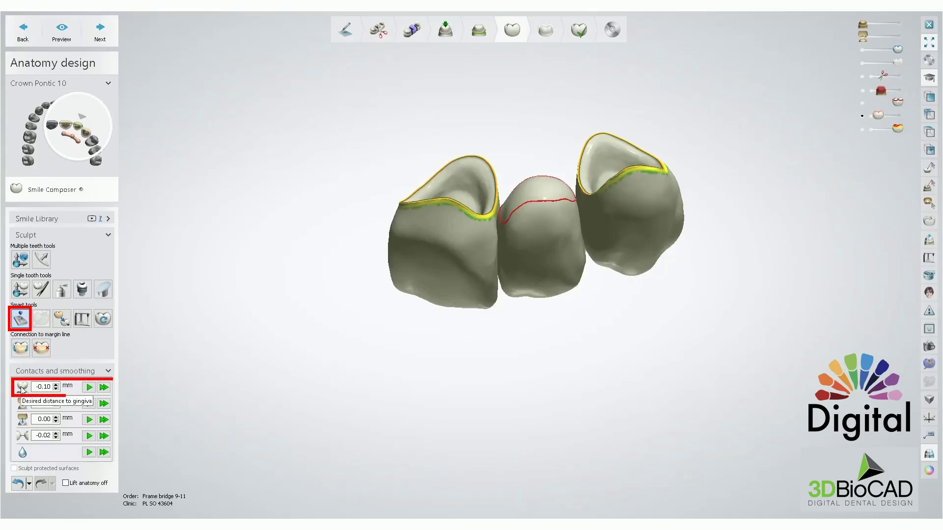
left_click(89, 387)
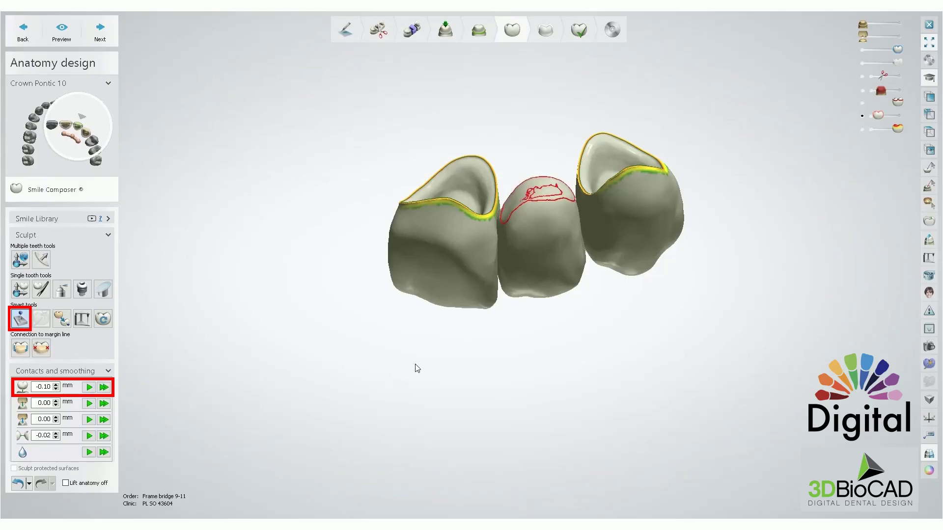
middle_click_drag(480, 339, 461, 385)
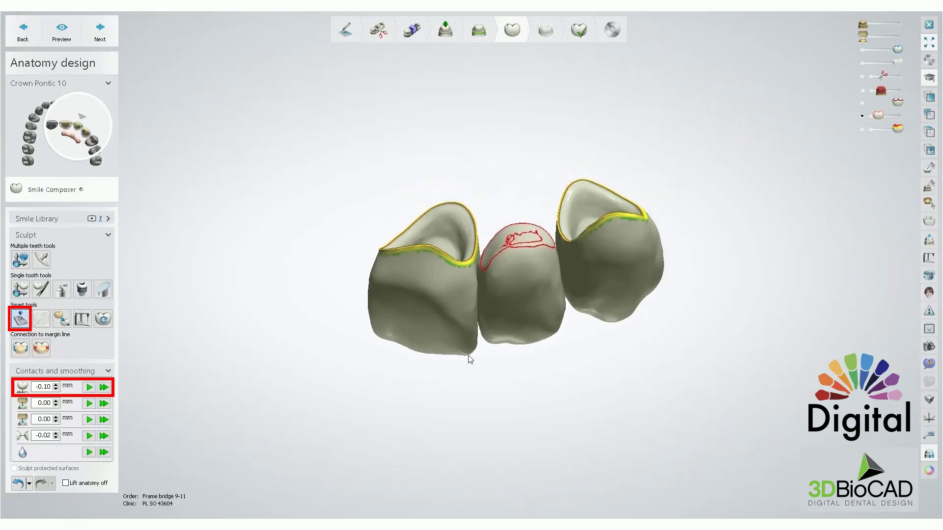
scroll(473, 334, "up", 4)
mouse_move(564, 189)
right_mouse_down()
mouse_move(565, 235)
mouse_move(562, 181)
right_mouse_up()
middle_click_drag(563, 181, 571, 206)
- Show the jaw model again and examine how pontic 10's cervical edge meets the gingiva from the facial side
left_click_drag(869, 25, 924, 27)
right_click_drag(531, 200, 511, 202)
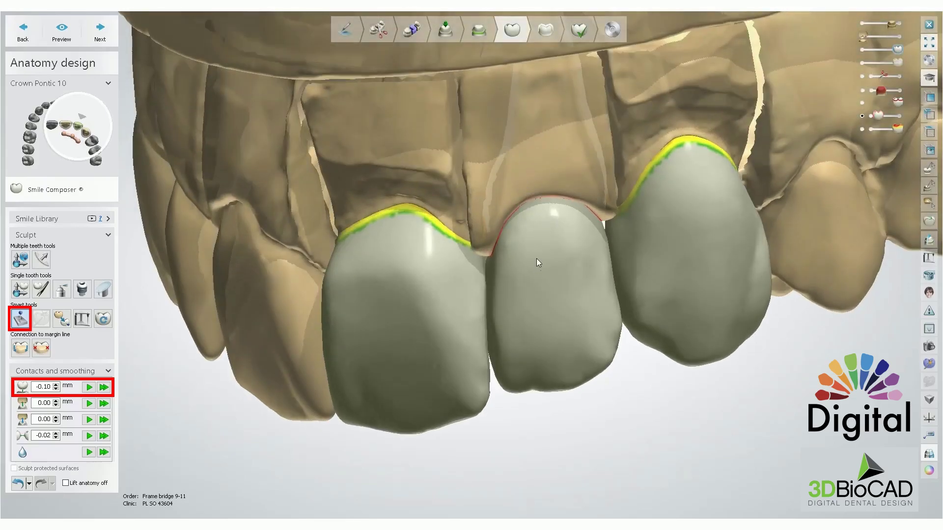
mouse_move(538, 254)
right_mouse_down()
mouse_move(540, 323)
mouse_move(543, 249)
right_mouse_up()
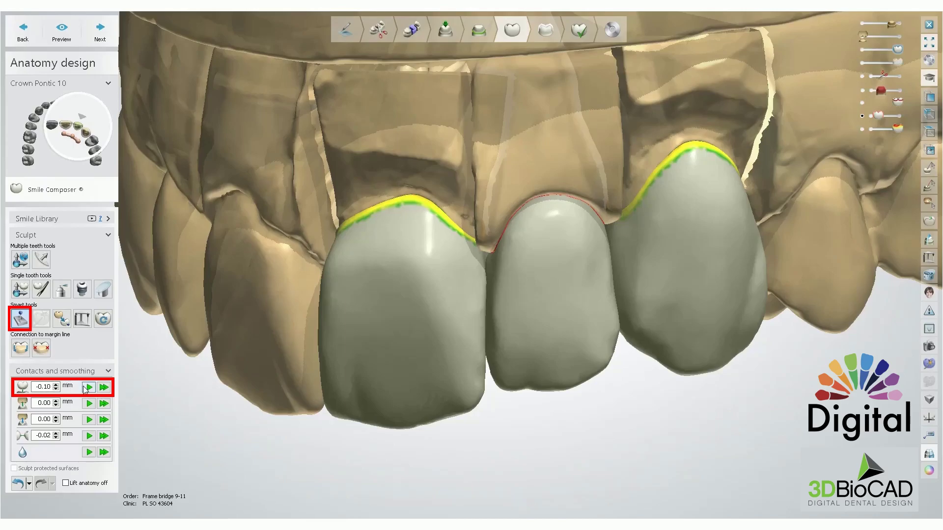
left_click_drag(30, 385, 52, 387)
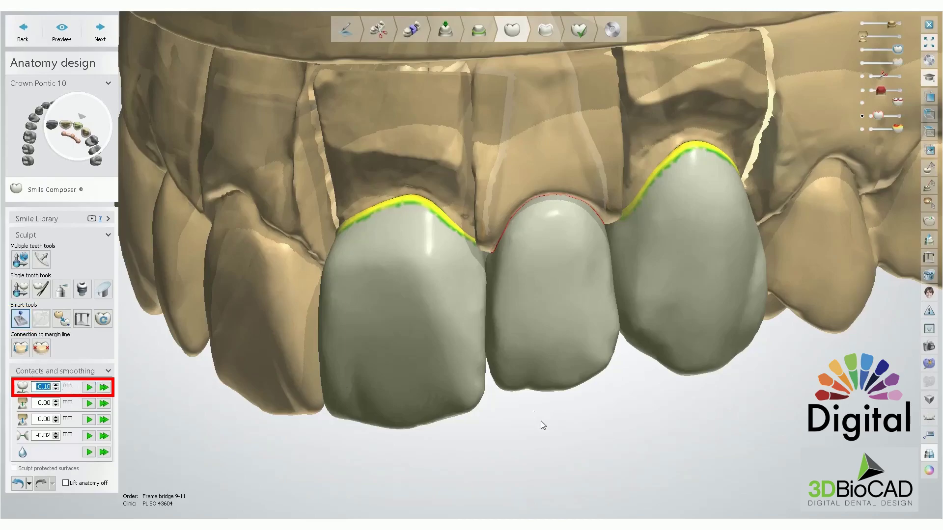
right_click_drag(538, 420, 513, 411)
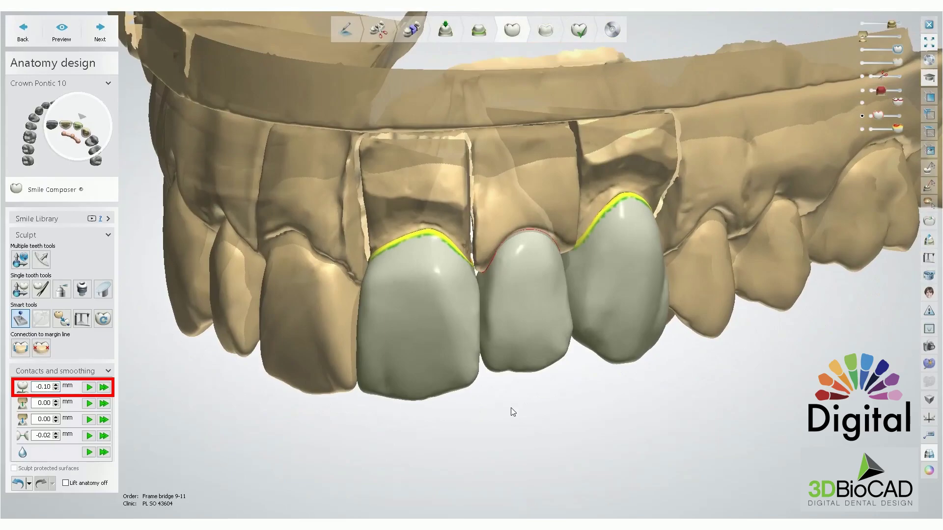
right_click_drag(515, 243, 464, 236)
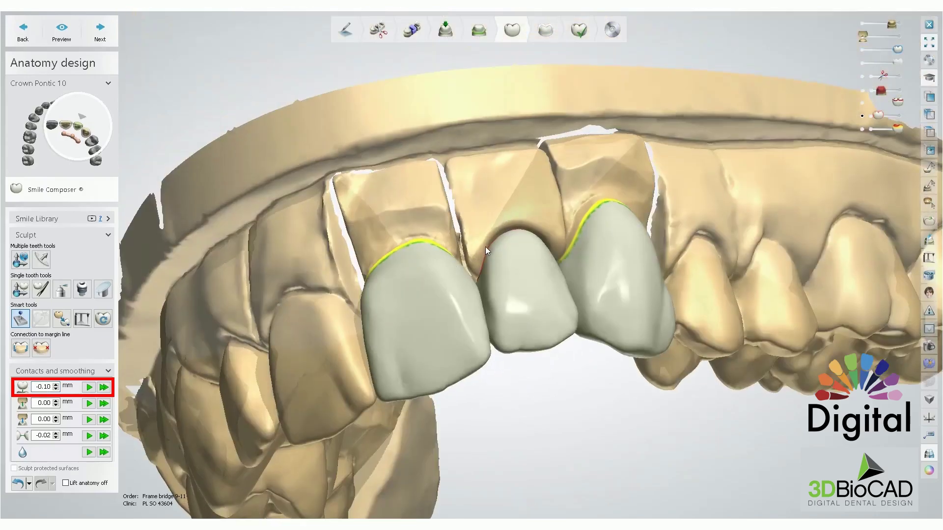
right_click_drag(486, 247, 506, 233)
- Turn off the thickness map and proceed to frame design, enforcing the minimum material thickness on all units
left_click(863, 116)
scroll(554, 208, "down", 4)
mouse_move(554, 208)
right_mouse_down()
mouse_move(530, 289)
mouse_move(535, 319)
right_mouse_up()
scroll(573, 226, "down", 3)
right_click_drag(573, 226, 569, 254)
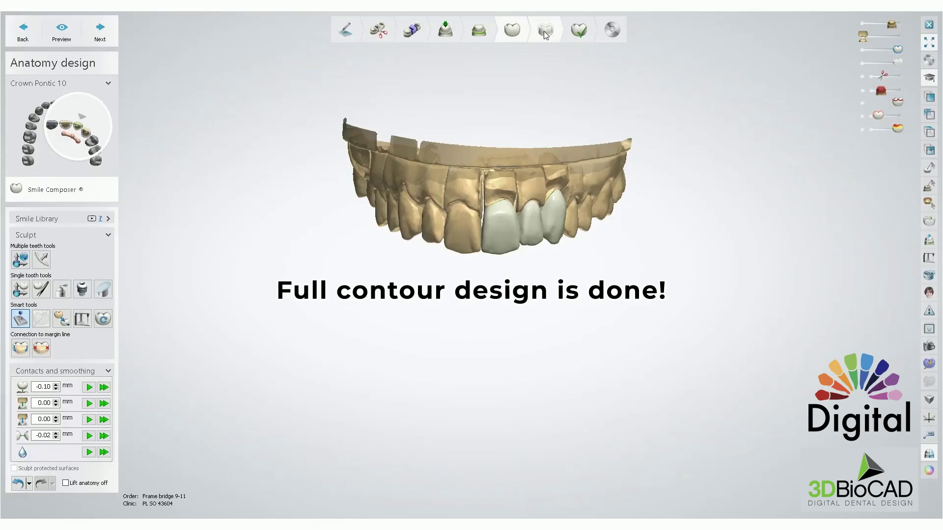
left_click(100, 30)
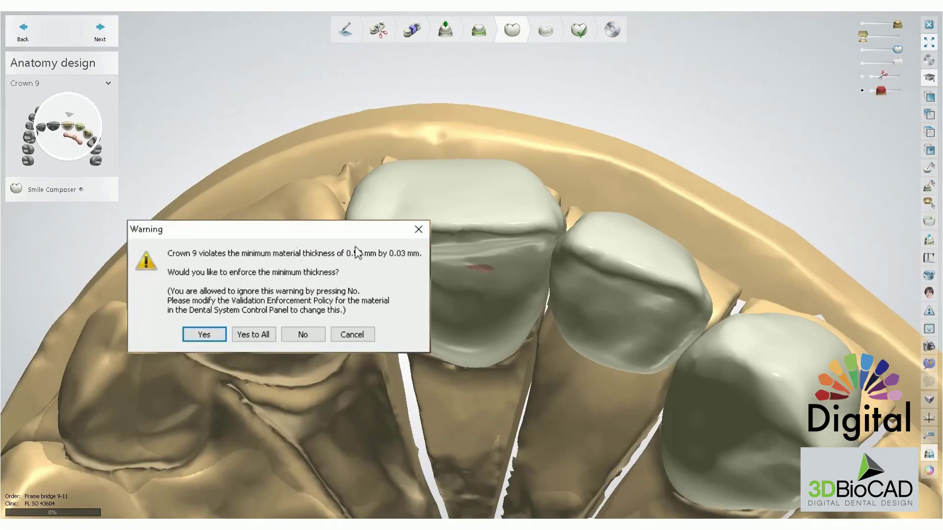
left_click(258, 336)
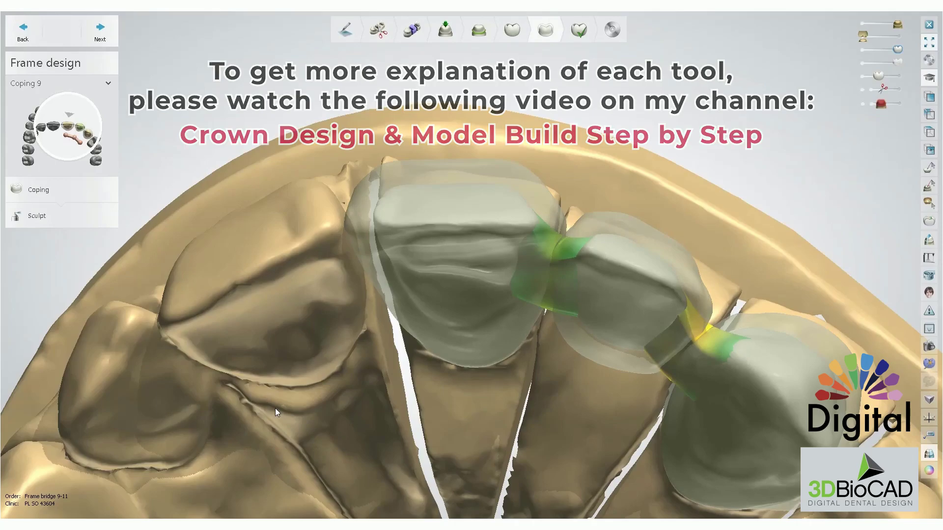
- Inspect the cut-back frame from the facial side and open the coping settings for coping 9
scroll(268, 290, "down", 5)
right_click_drag(268, 290, 394, 295)
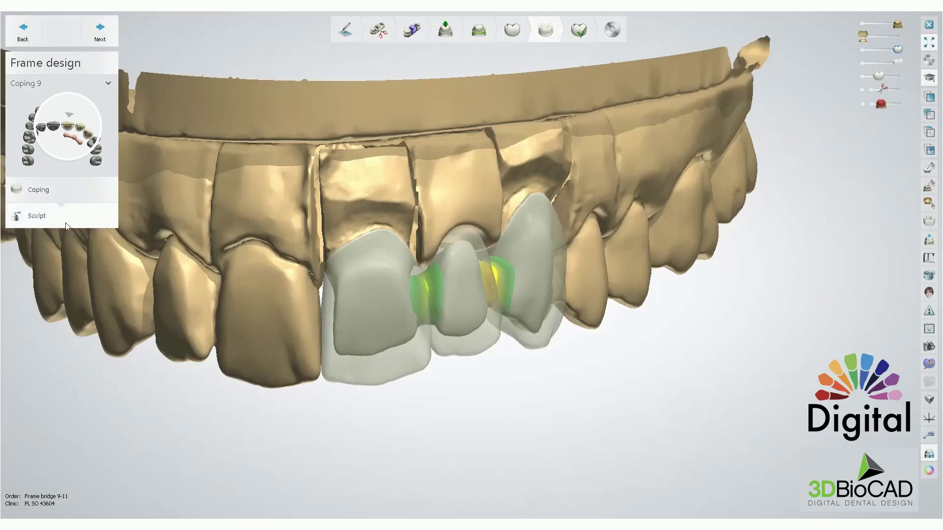
scroll(256, 303, "down", 3)
middle_click_drag(255, 303, 338, 357)
right_click_drag(339, 406, 353, 446)
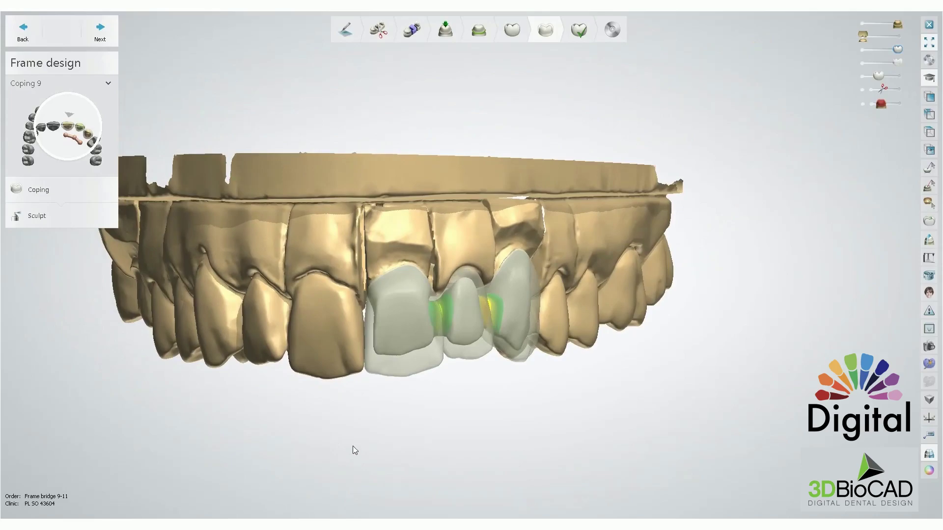
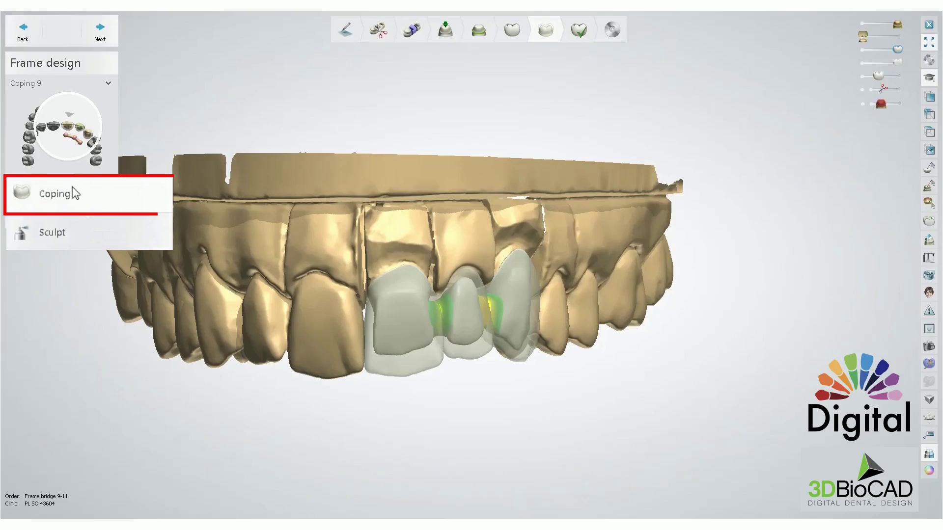
left_click(73, 187)
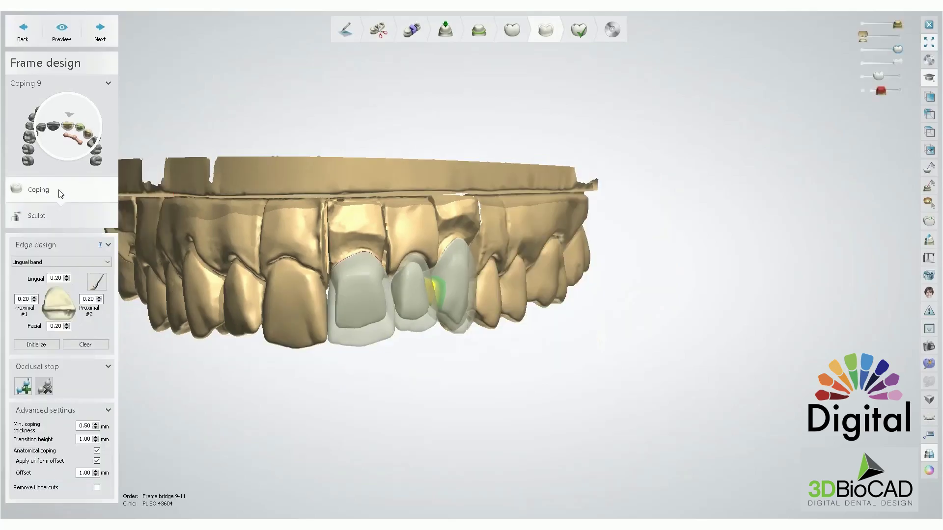
- Redraw coping 9's lingual band line across the lingual side, extending it up to the incisal edge
right_click_drag(343, 344, 386, 311)
scroll(399, 406, "up", 5)
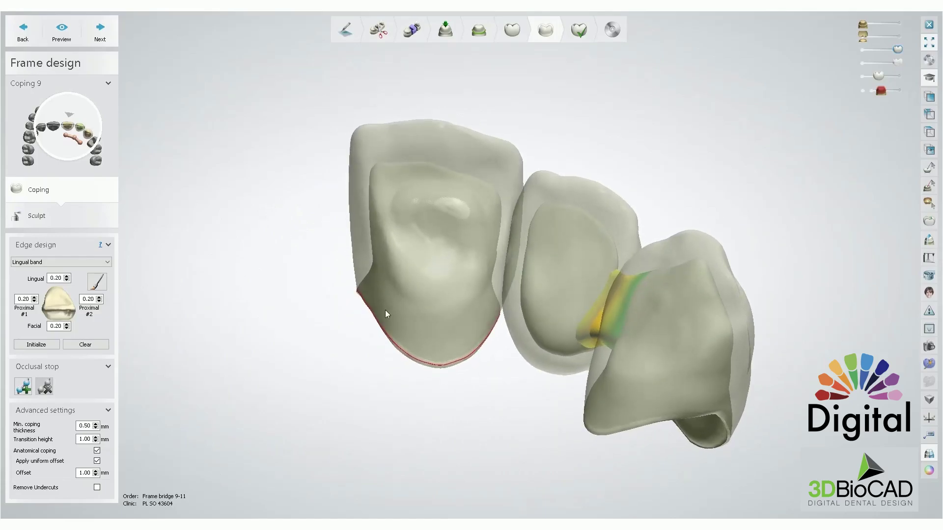
mouse_move(394, 283)
right_mouse_down()
mouse_move(397, 338)
mouse_move(401, 283)
right_mouse_up()
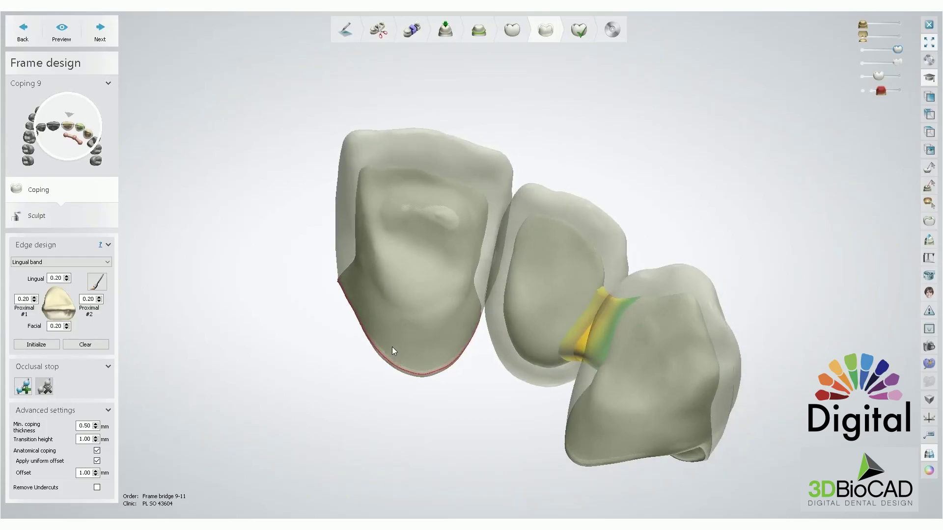
right_click_drag(391, 346, 378, 308)
left_click(473, 291)
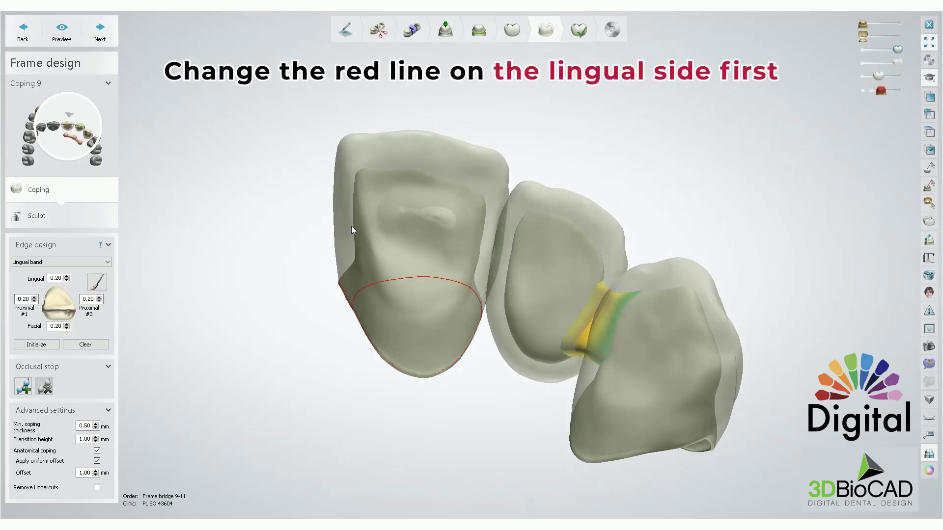
left_click(476, 221)
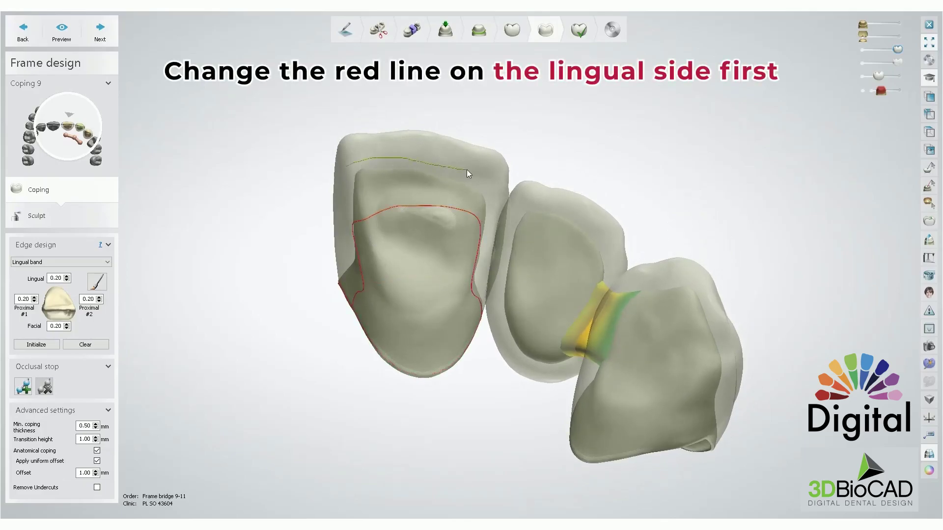
left_click(429, 180)
left_click(479, 181)
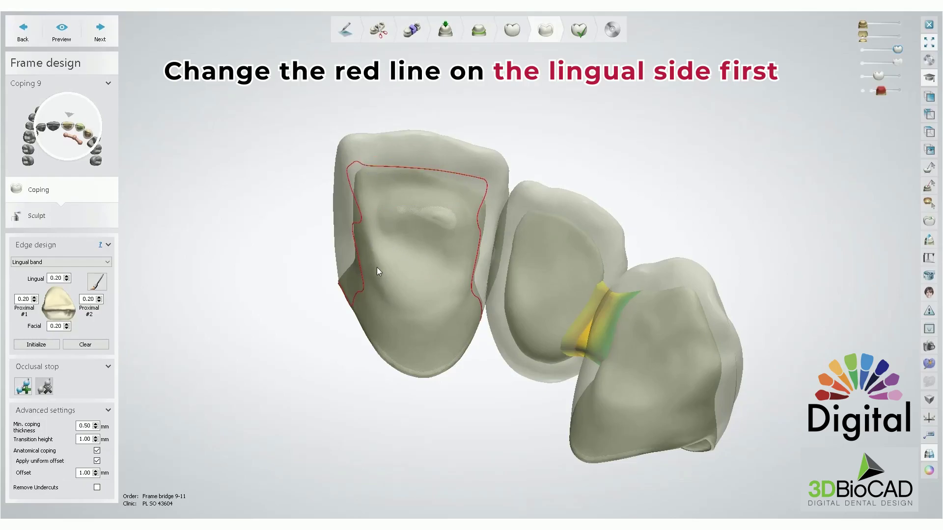
- Reroute coping 9's lingual band line along both proximal sides and preview the coping with the full anatomy faded out
right_click_drag(361, 228, 407, 171)
scroll(393, 184, "up", 2)
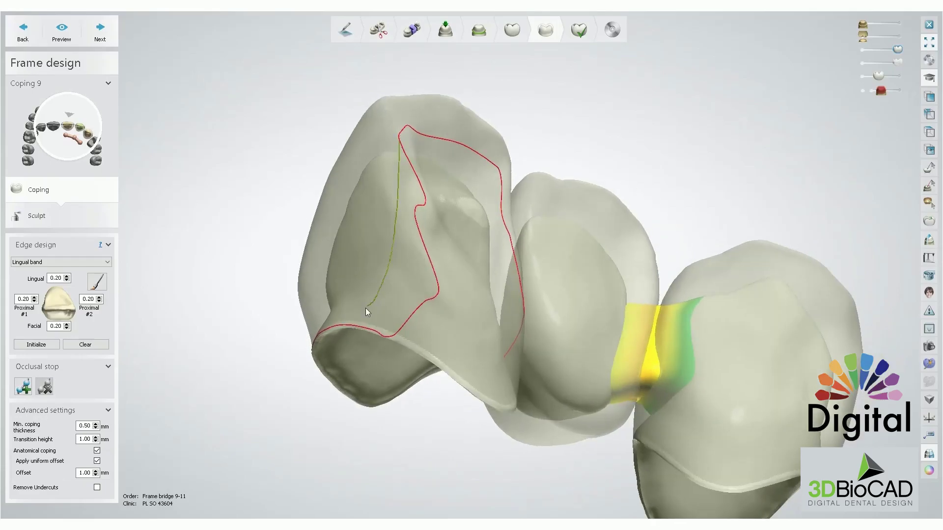
left_click(347, 320)
right_click_drag(497, 302, 435, 221)
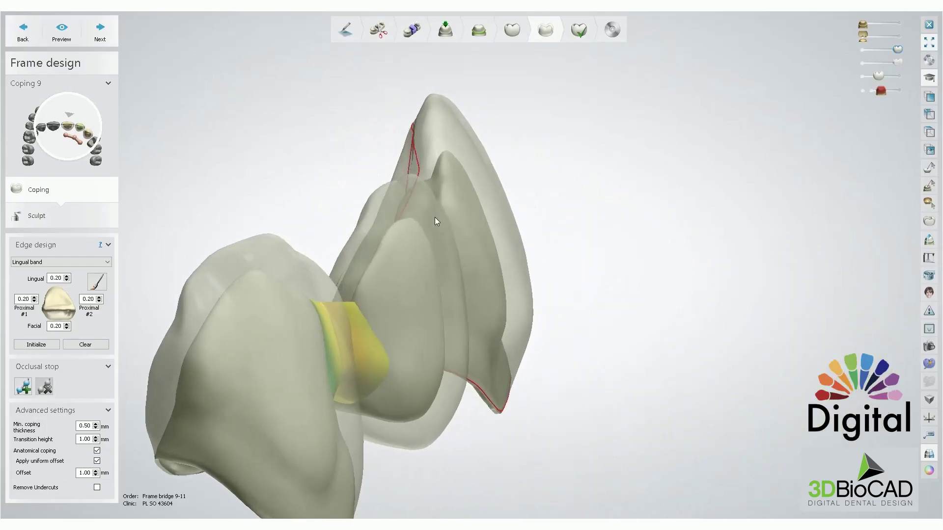
left_click_drag(895, 63, 865, 77)
right_click_drag(501, 233, 405, 179)
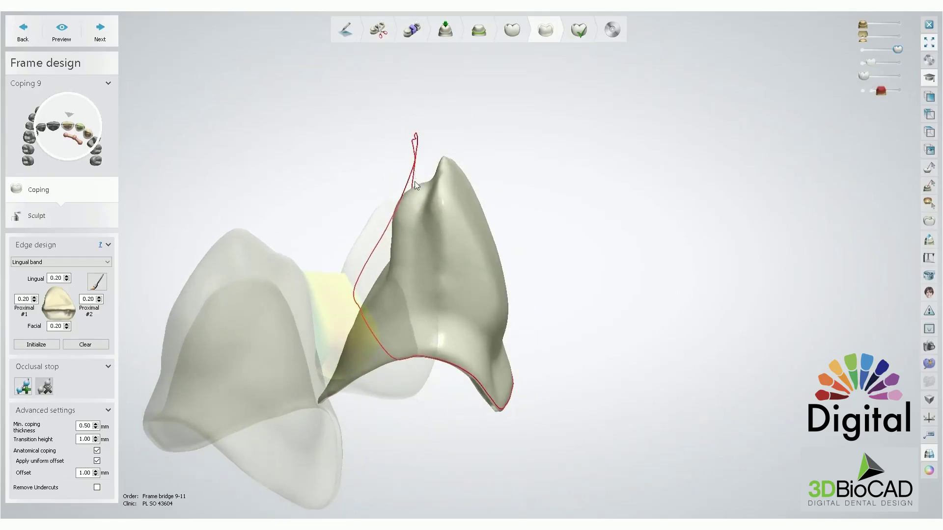
right_click_drag(455, 359, 638, 344)
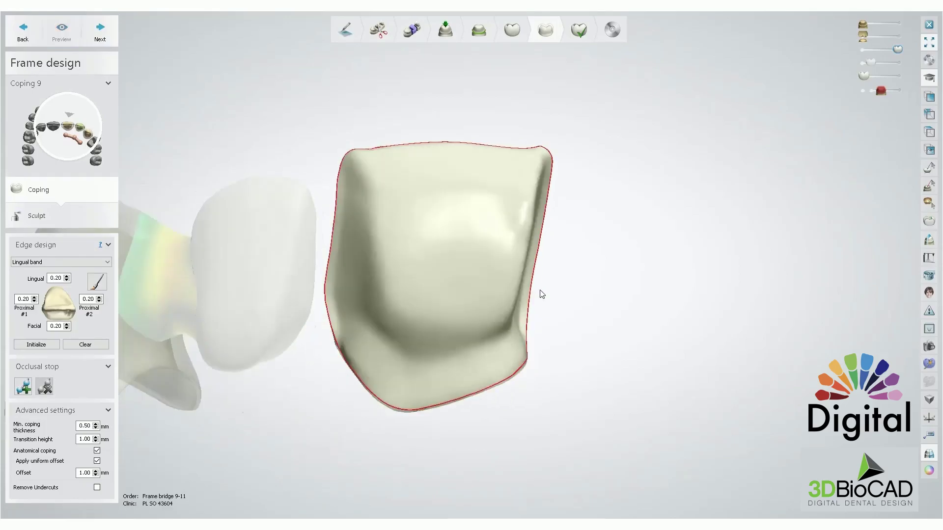
right_click_drag(548, 293, 478, 282)
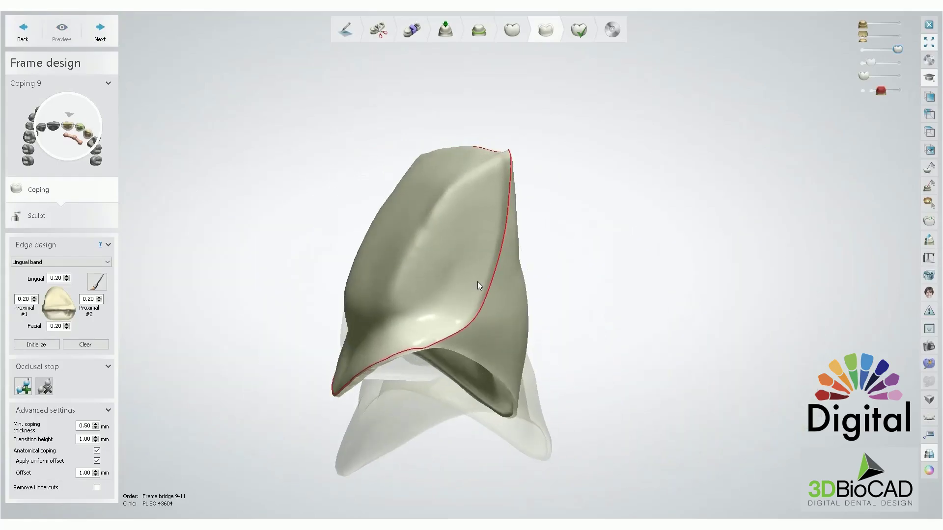
- Inspect coping 9's cut-back from the lingual and facial sides while varying the transparency of the frame
left_click_drag(875, 62, 881, 63)
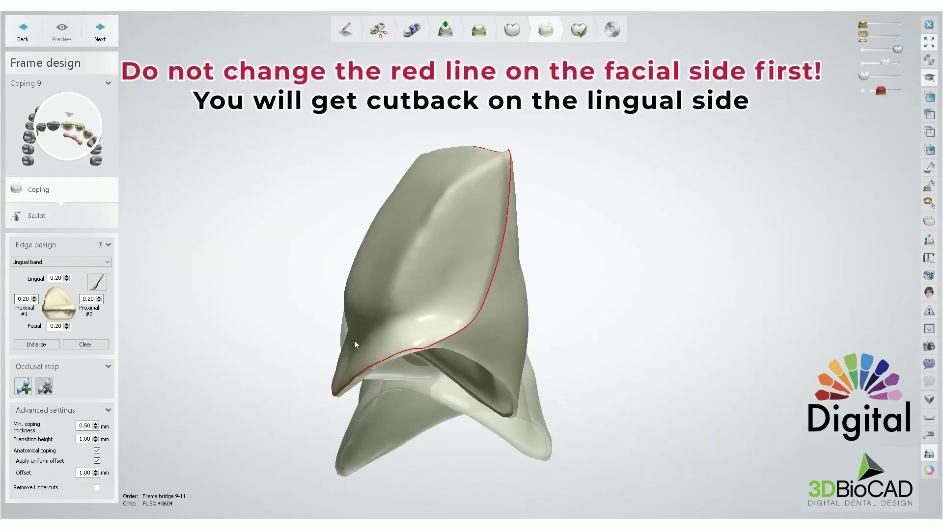
right_click_drag(354, 340, 423, 307)
right_click_drag(567, 223, 501, 265)
right_click_drag(600, 240, 768, 99)
left_click_drag(885, 62, 895, 63)
right_click_drag(776, 103, 842, 108)
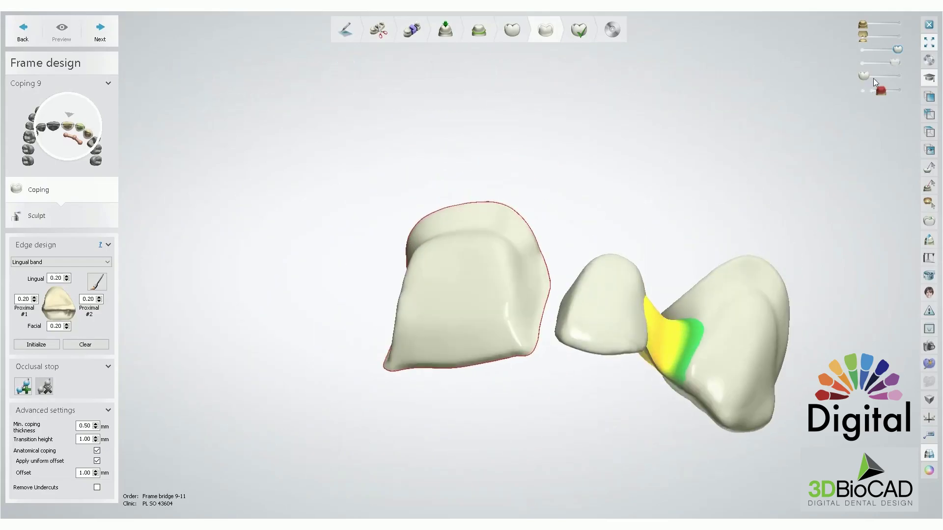
- Overlay the full anatomy semi-transparently on coping 9 and proceed to the settings for pontic 10
left_click_drag(866, 77, 892, 77)
right_click_drag(616, 247, 817, 89)
scroll(627, 169, "up", 3)
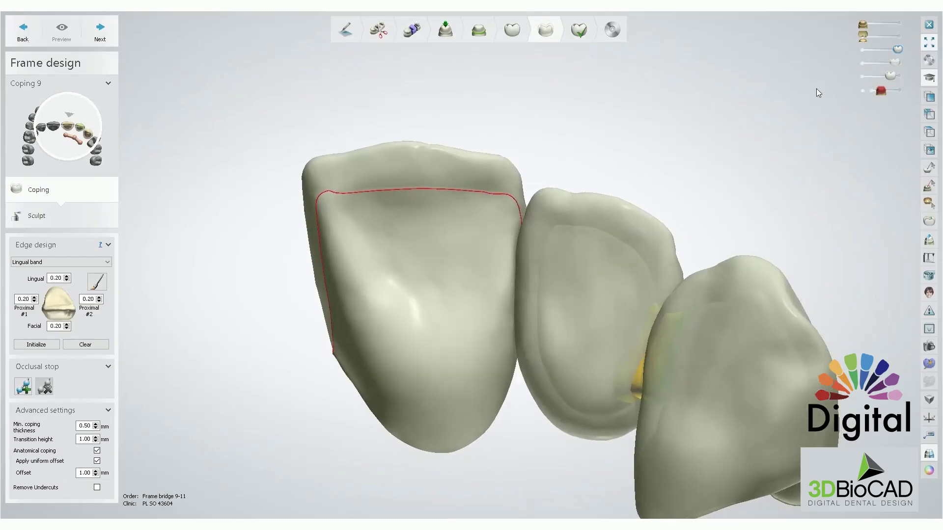
left_click_drag(889, 78, 878, 77)
right_click_drag(545, 259, 568, 320)
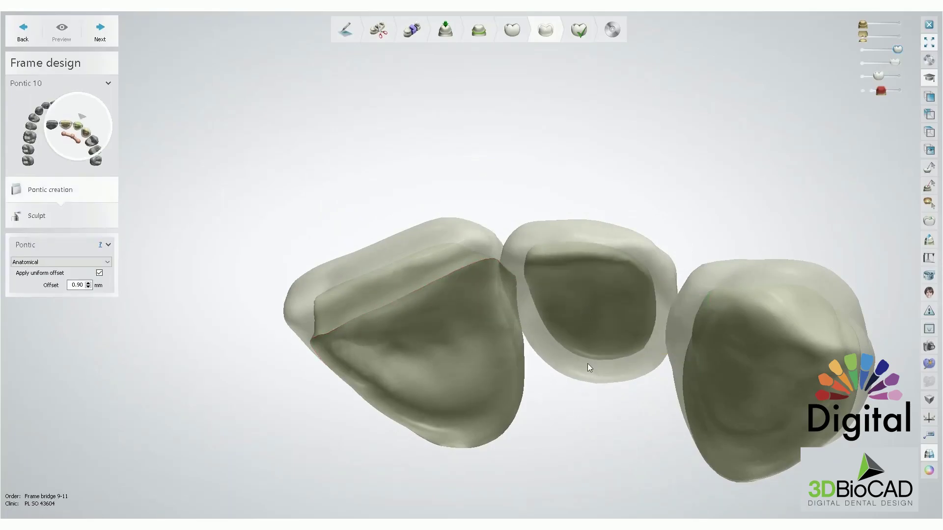
- Check pontic 10 from the lingual side and change its pontic type to Lingual band
right_click_drag(581, 370, 490, 332)
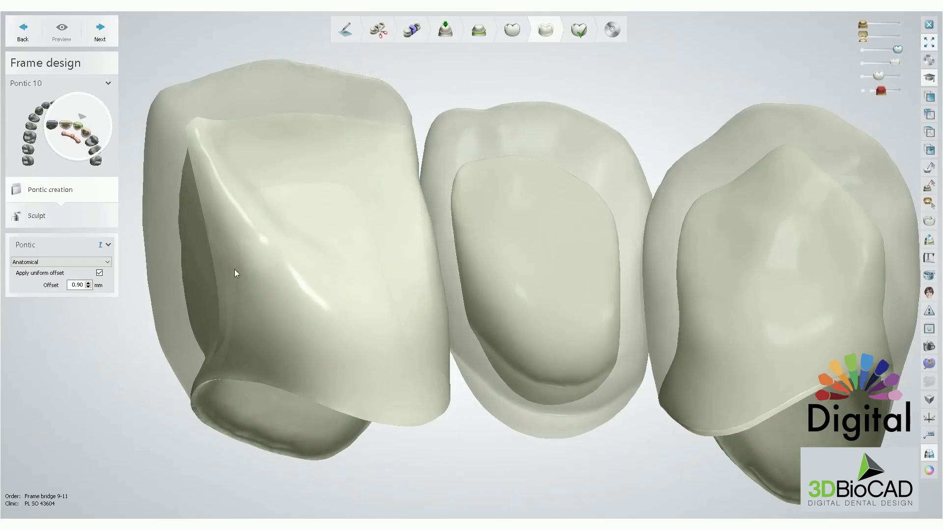
mouse_move(112, 275)
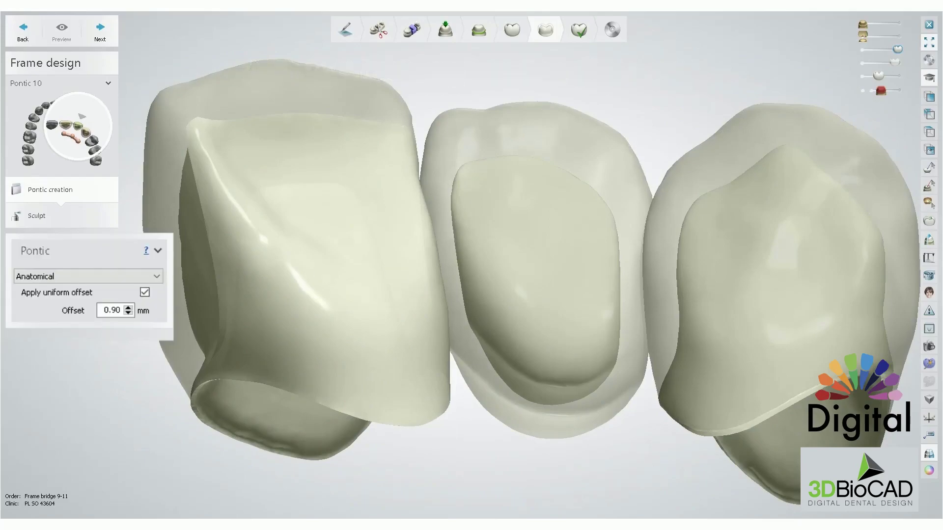
left_click(70, 275)
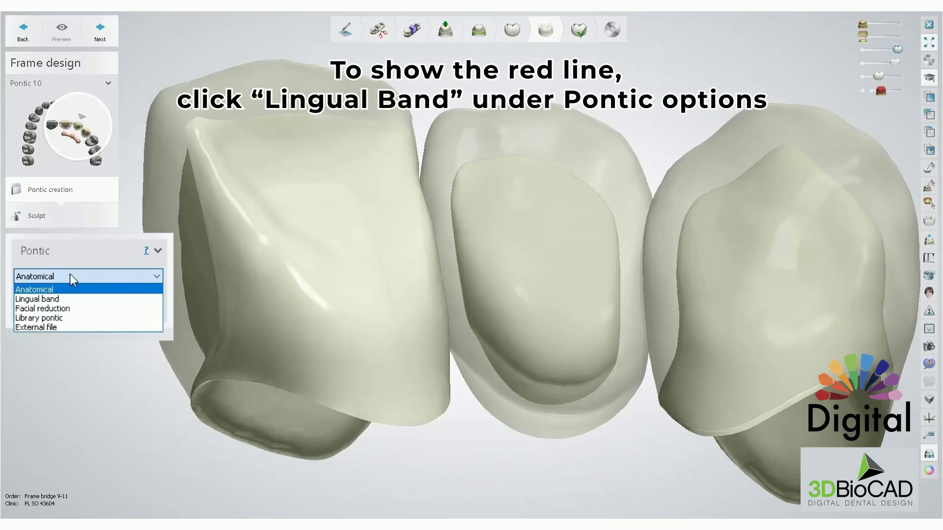
left_click(49, 300)
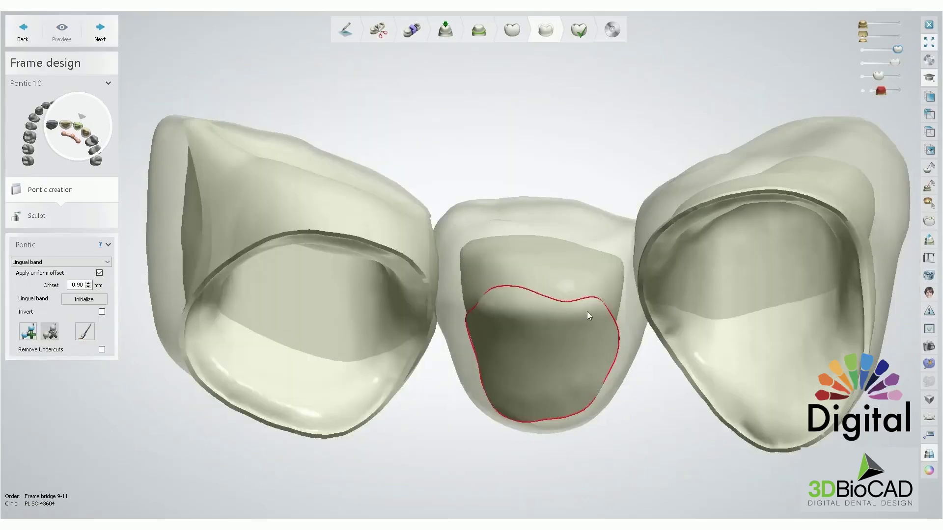
- Redraw pontic 10's lingual band line across the lingual surface, moving it up toward the incisal edge
right_click_drag(587, 313, 588, 375)
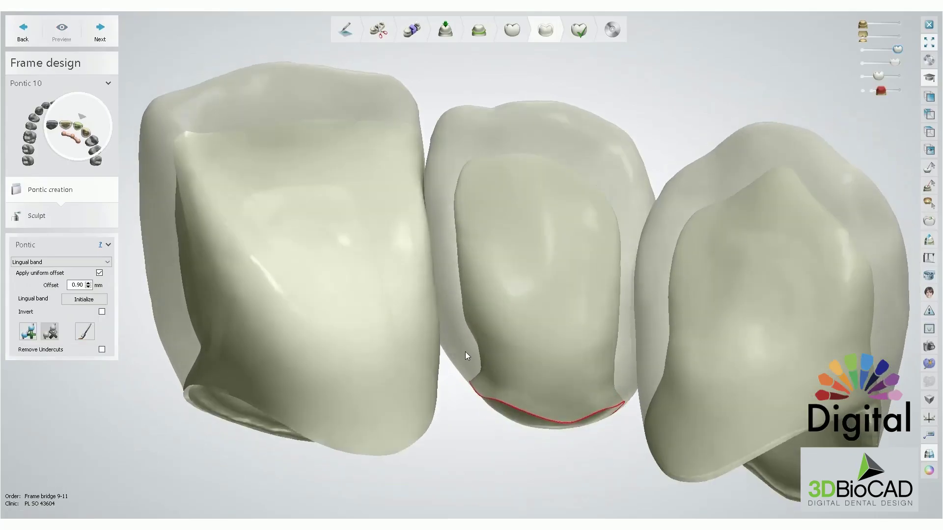
left_click_drag(465, 352, 602, 373)
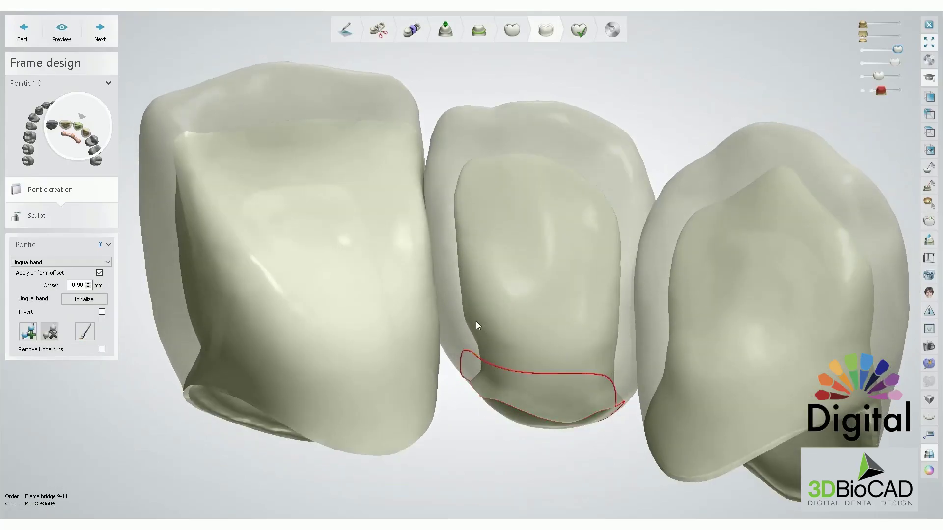
left_click_drag(609, 325, 621, 322)
left_click_drag(522, 248, 524, 248)
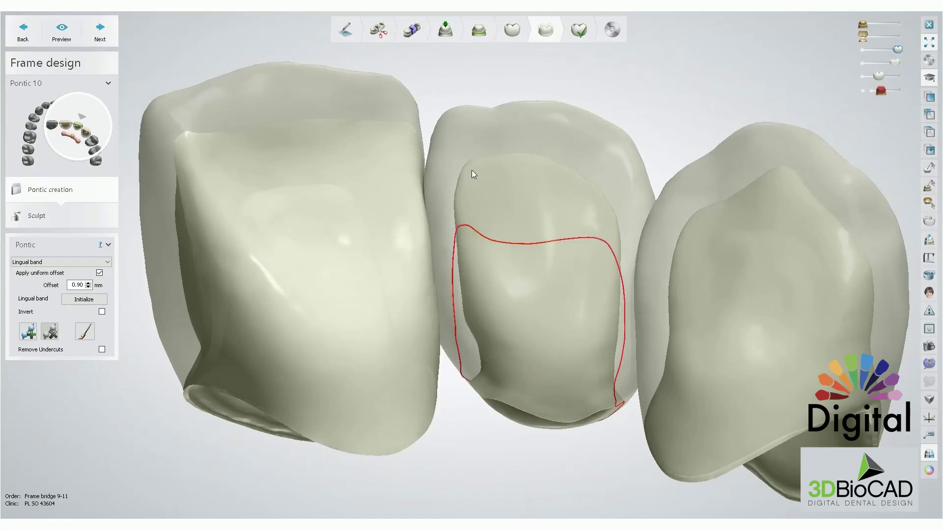
left_click_drag(606, 180, 607, 181)
- Make the frame more transparent, reroute pontic 10's band line along both contact areas, and preview the pontic
mouse_move(504, 192)
right_mouse_down()
mouse_move(550, 175)
mouse_move(541, 142)
right_mouse_up()
right_click_drag(482, 364, 555, 355)
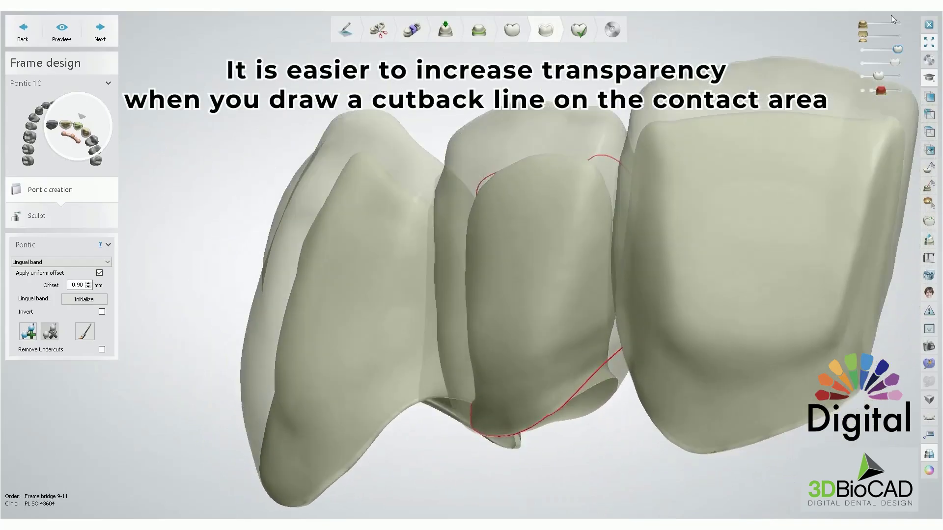
left_click_drag(895, 63, 885, 63)
right_click_drag(786, 99, 632, 227)
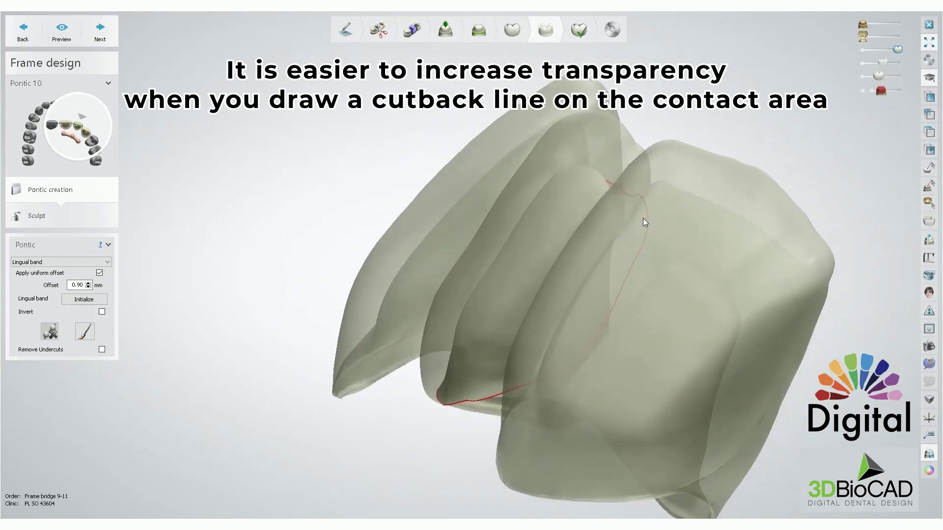
right_click_drag(561, 339, 498, 180)
right_click_drag(474, 378, 500, 304)
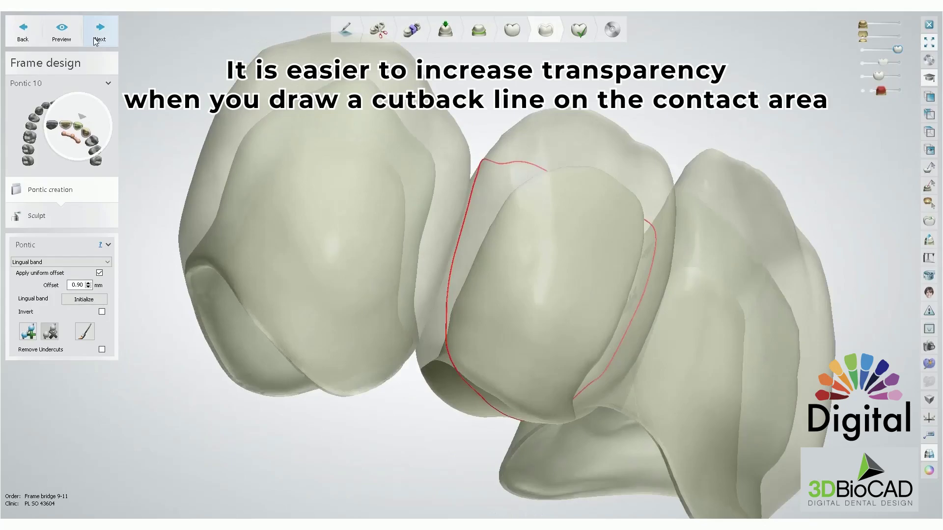
left_click(62, 31)
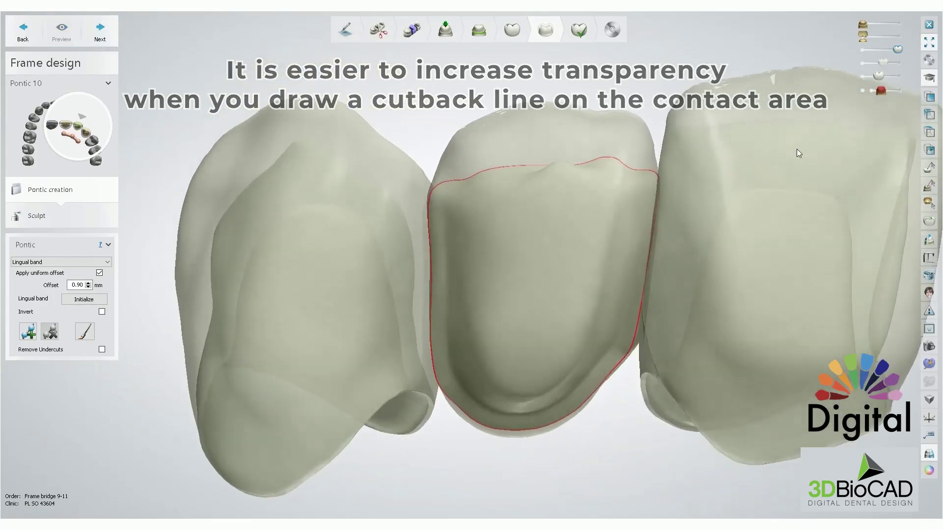
- Hide the full anatomy, restore the frame's opacity, and inspect pontic 10's cut-back on the facial and lingual sides
right_click_drag(797, 149, 841, 131)
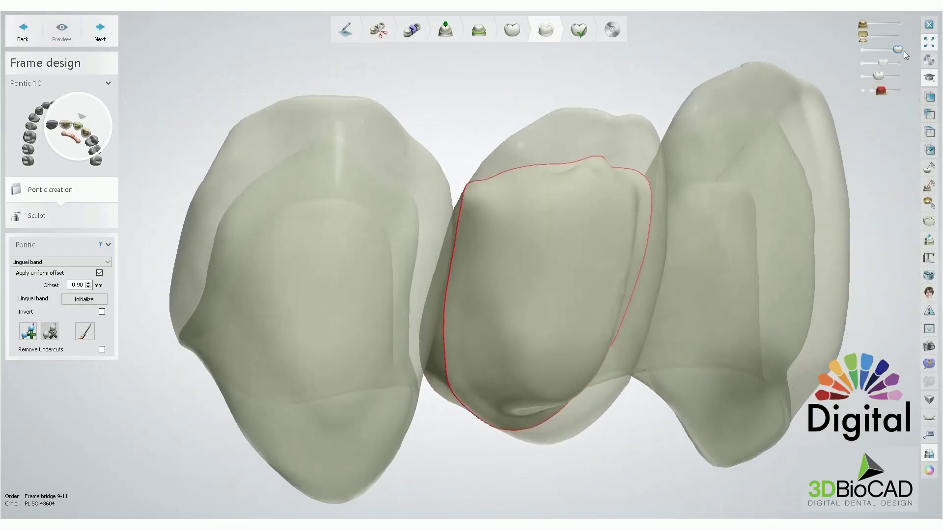
left_click_drag(880, 74, 914, 64)
right_click_drag(732, 315, 408, 296)
scroll(408, 296, "up", 3)
right_click_drag(526, 343, 798, 124)
scroll(509, 242, "up", 3)
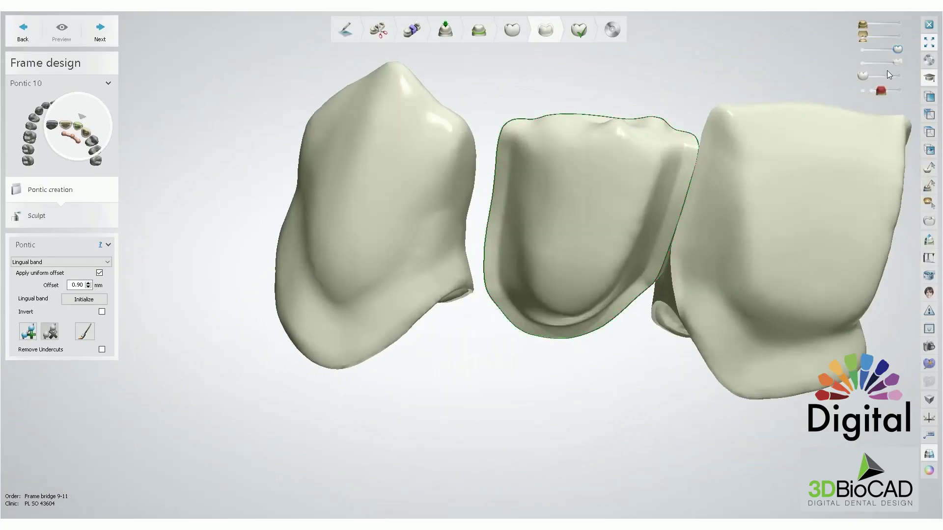
- Compare pontic 10 with the full anatomy, refine its lingual band line, and preview the updated pontic
mouse_move(873, 75)
left_mouse_down()
mouse_move(890, 74)
mouse_move(880, 75)
mouse_move(882, 63)
mouse_move(899, 63)
mouse_move(878, 76)
left_mouse_up()
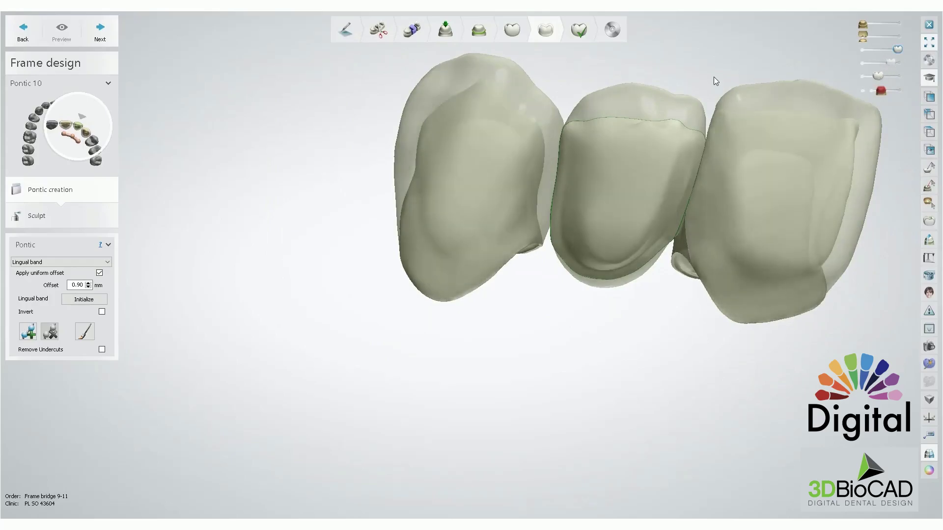
scroll(683, 222, "down", 2)
scroll(679, 195, "up", 4)
right_click_drag(679, 195, 698, 175)
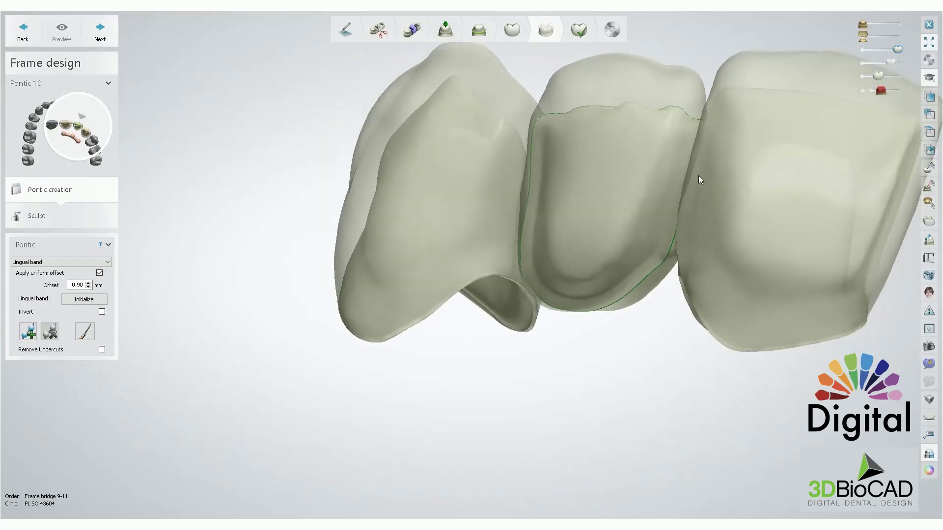
left_click_drag(878, 75, 854, 75)
scroll(707, 178, "up", 3)
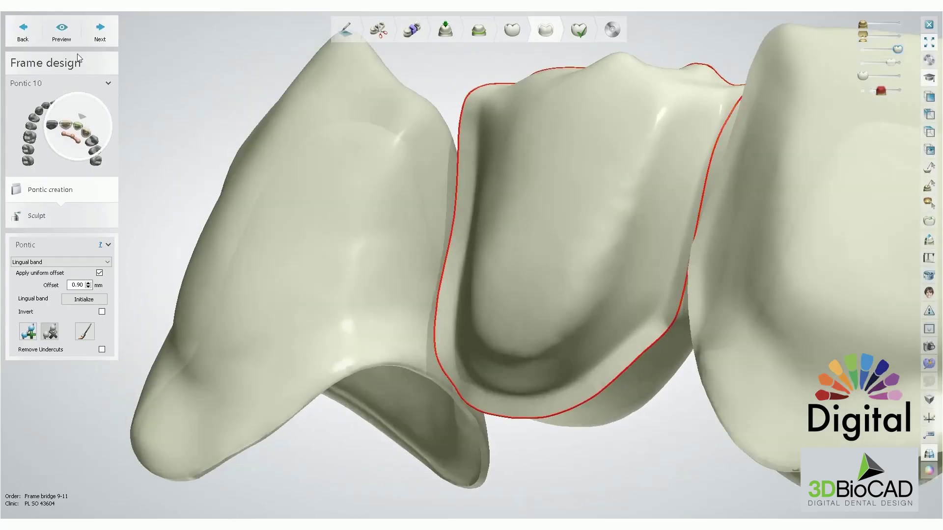
left_click(62, 30)
- Adjust pontic 10's band line at the gingival corner facing coping 9 and proceed to coping 11
mouse_move(720, 164)
right_mouse_down()
mouse_move(711, 181)
mouse_move(735, 139)
mouse_move(724, 167)
right_mouse_up()
scroll(770, 147, "up", 2)
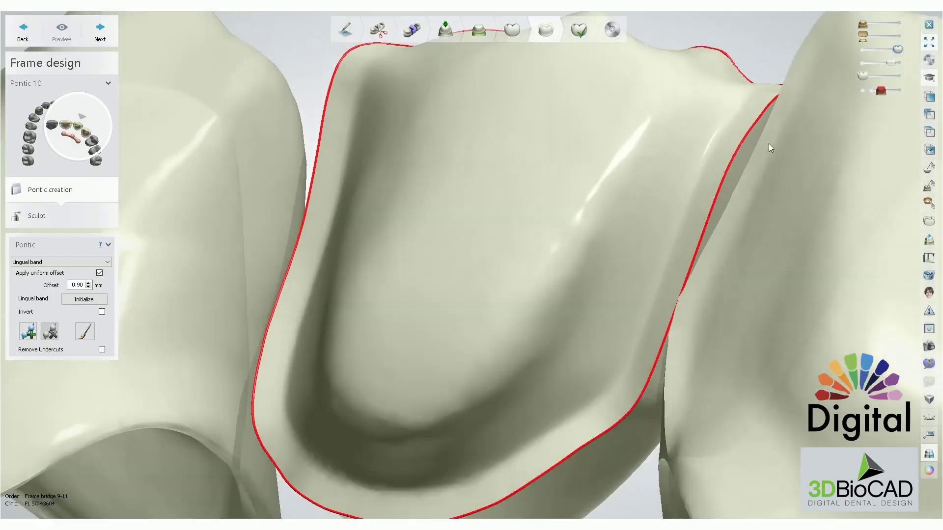
left_click_drag(641, 377, 632, 403)
scroll(636, 373, "down", 2)
mouse_move(636, 373)
right_mouse_down()
mouse_move(678, 393)
mouse_move(643, 351)
right_mouse_up()
scroll(629, 326, "down", 2)
scroll(396, 259, "down", 3)
right_click_drag(396, 260, 606, 441)
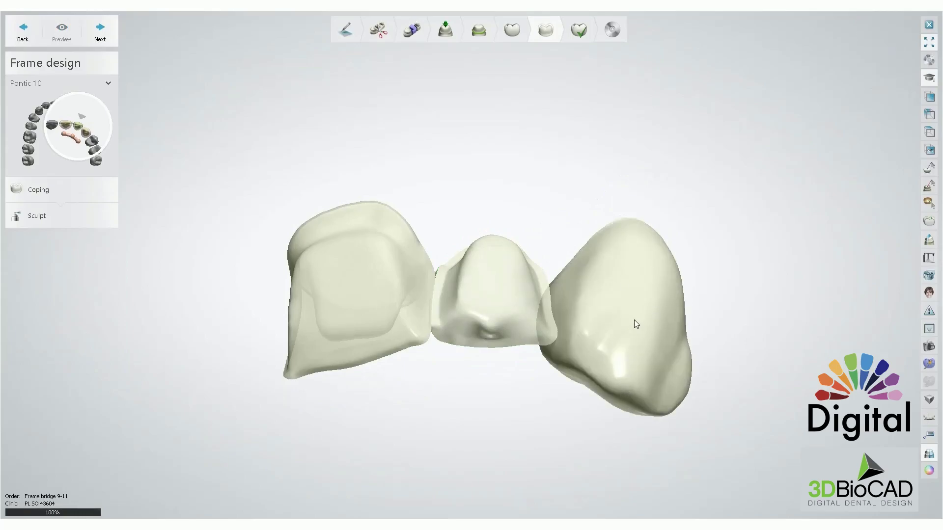
- Check coping 11 against the full anatomy and the jaw model, leaving the full anatomy semi-transparent over the frame
right_click_drag(634, 321, 617, 261)
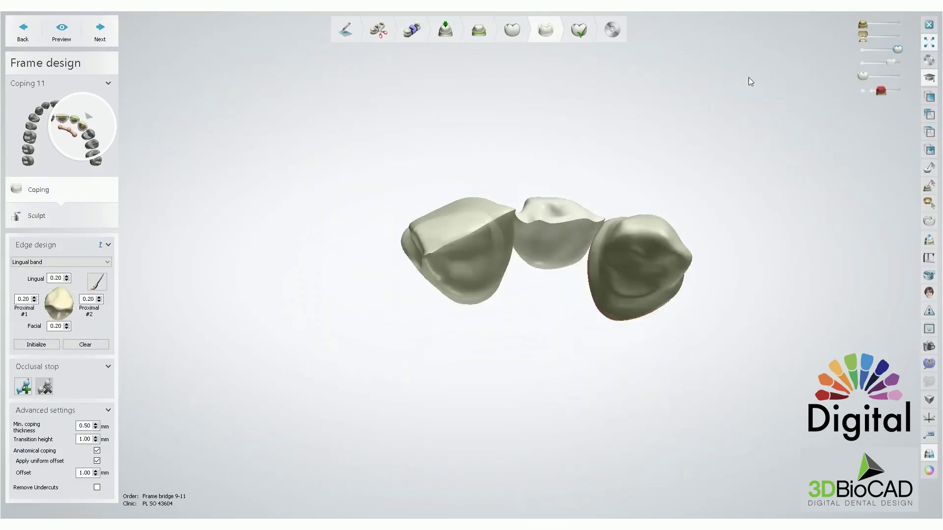
left_click_drag(891, 63, 860, 79)
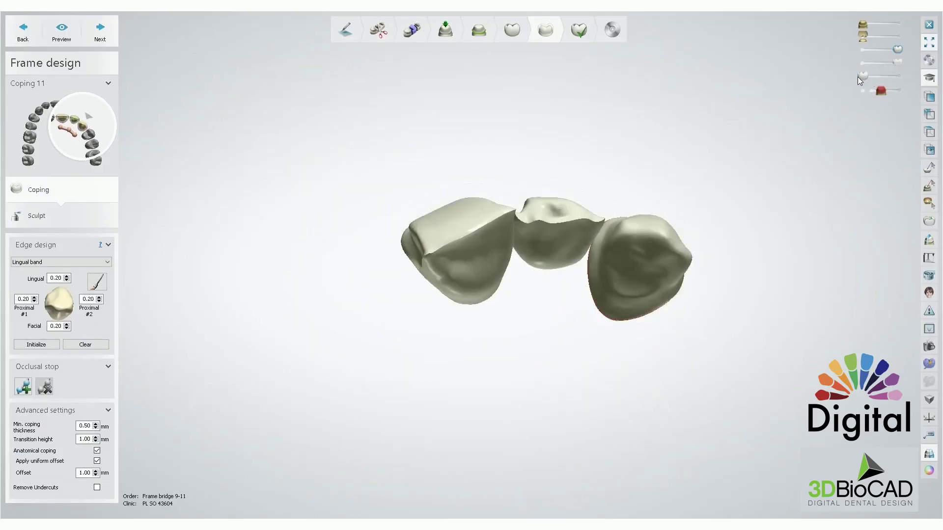
right_click_drag(656, 147, 632, 231)
left_click_drag(863, 76, 891, 76)
left_click_drag(863, 24, 898, 23)
right_click_drag(600, 264, 849, 72)
scroll(490, 163, "up", 3)
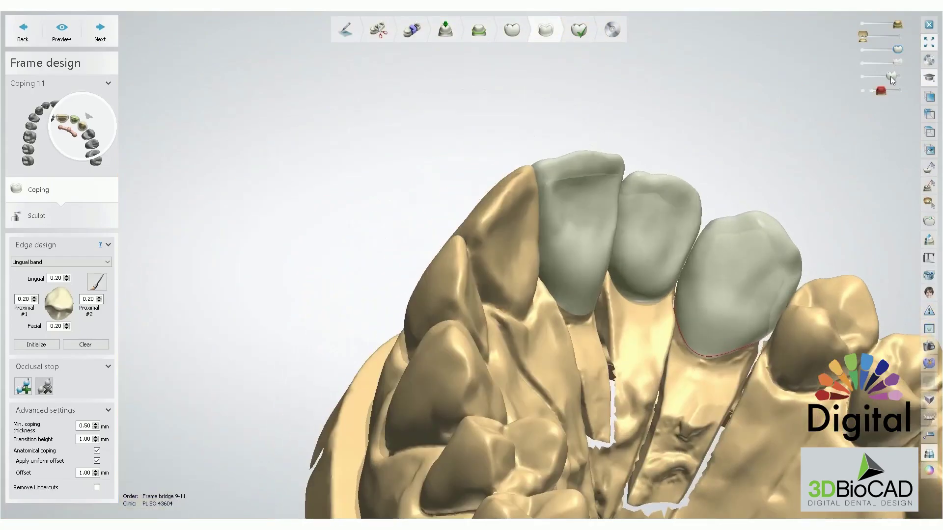
left_click_drag(891, 76, 877, 75)
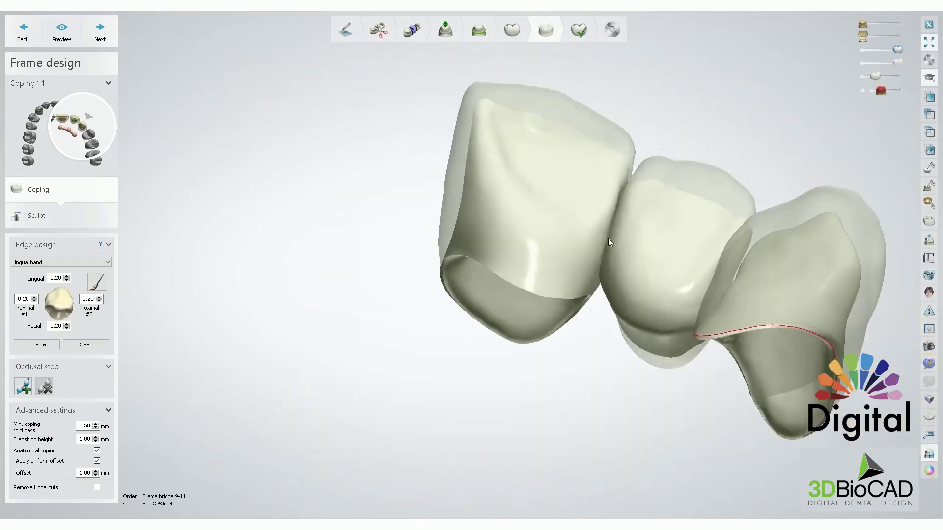
- Paint coping 11's entire facial surface with an enlarged lingual band brush to keep it full contour, and preview it
right_click_drag(608, 242, 629, 287)
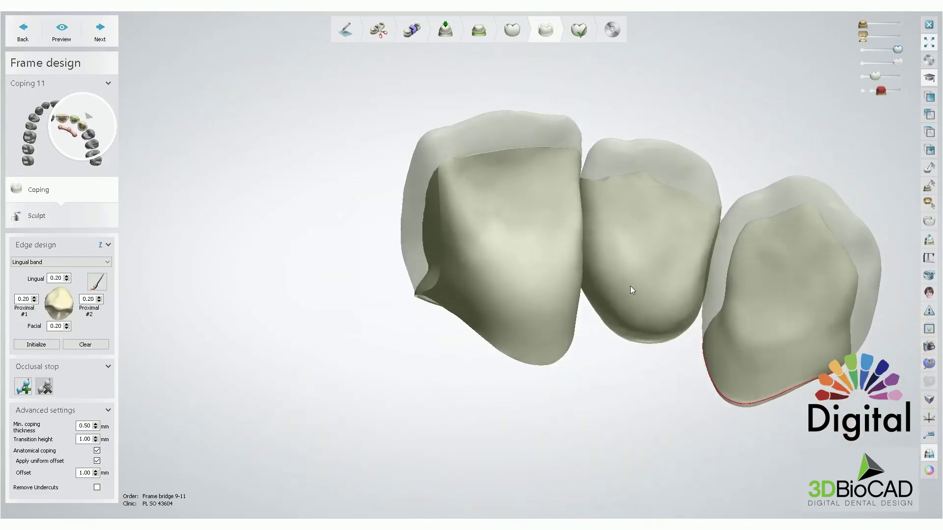
right_click_drag(599, 373, 518, 315)
right_click_drag(656, 332, 676, 325)
scroll(658, 271, "down", 3)
right_click_drag(683, 224, 510, 360)
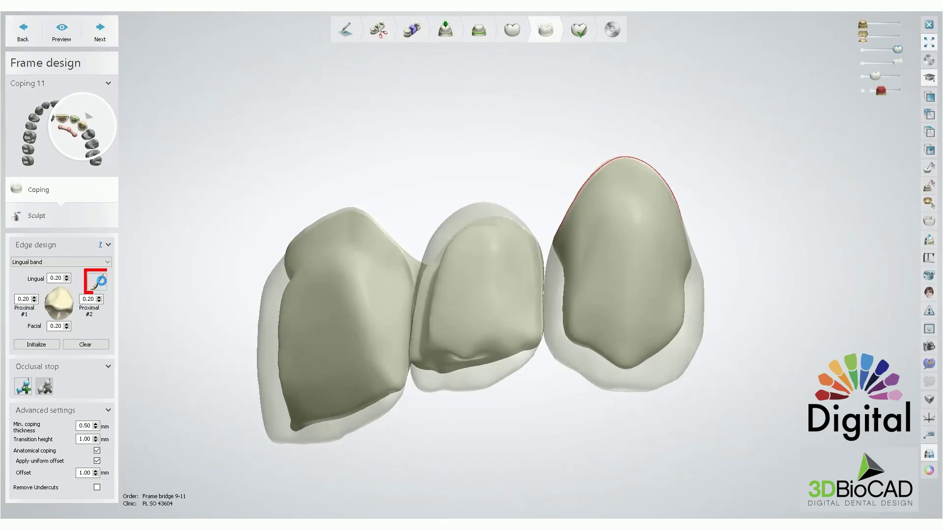
left_click(103, 285)
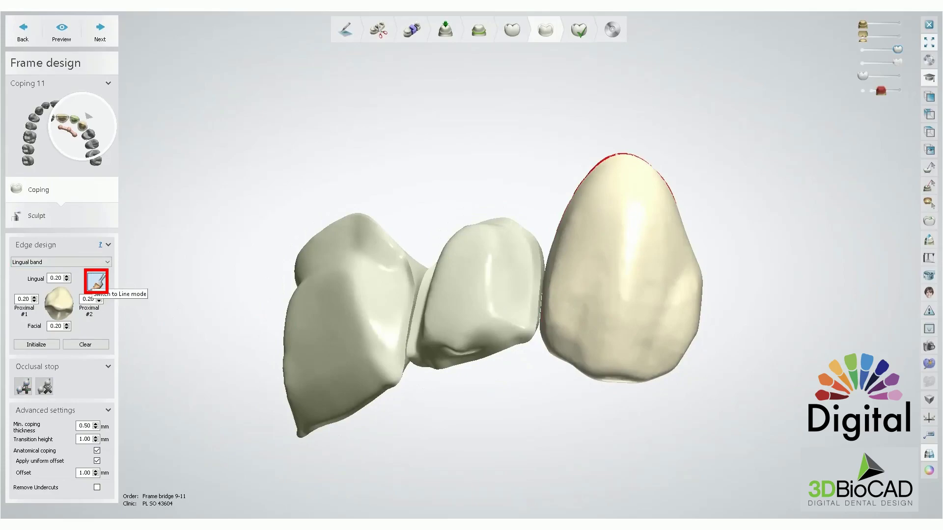
scroll(636, 300, "up", 5, "ctrl")
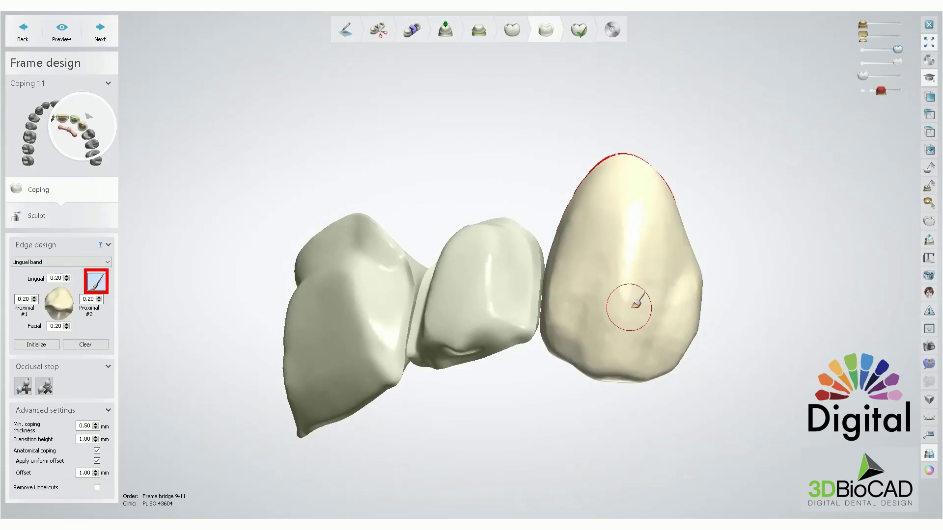
mouse_move(638, 338)
left_mouse_down()
mouse_move(590, 224)
mouse_move(639, 159)
mouse_move(648, 294)
mouse_move(670, 213)
mouse_move(675, 326)
left_mouse_up()
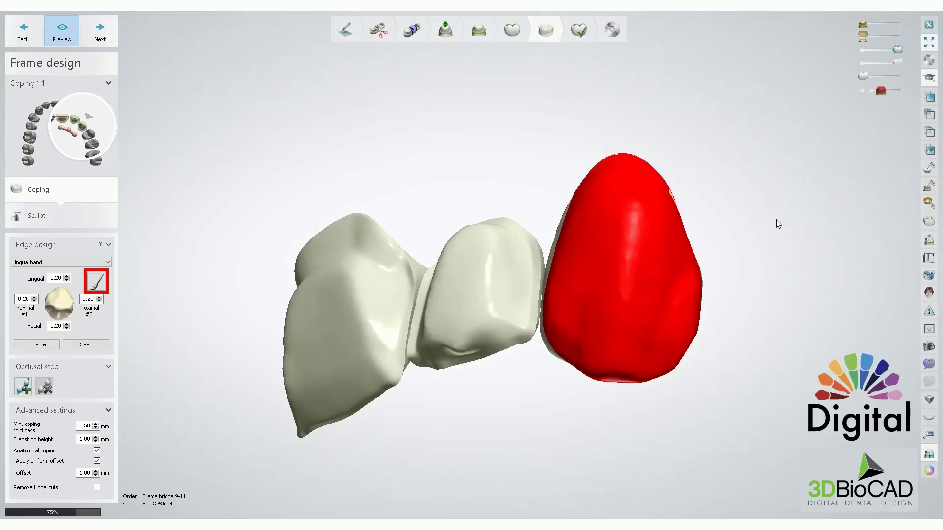
- Inspect coping 11's preview from the incisal, lingual and facial sides and return to the band brush
right_click_drag(744, 238, 744, 186)
scroll(707, 196, "up", 3)
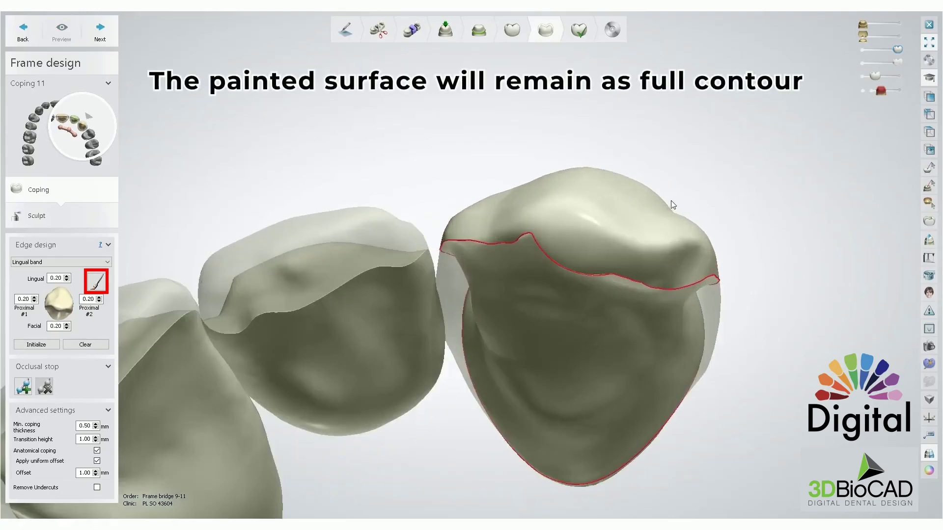
right_click_drag(651, 208, 653, 280)
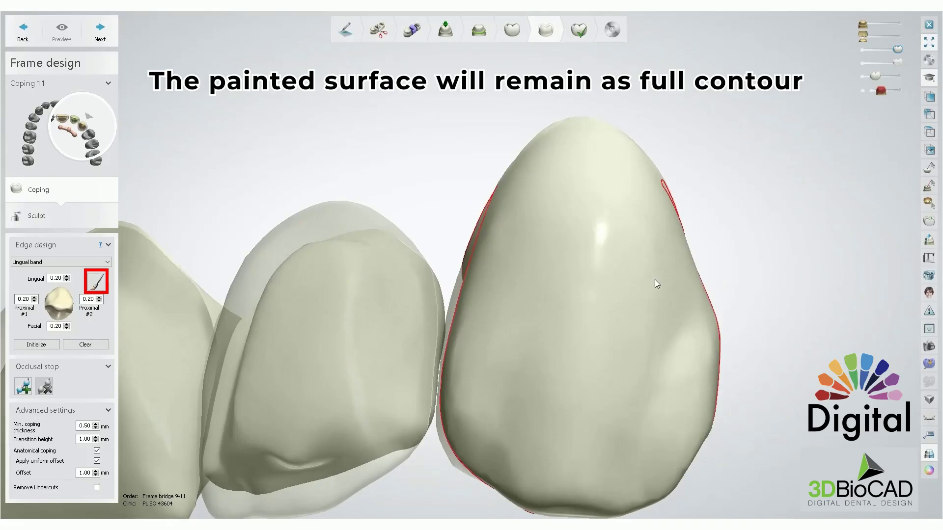
right_click_drag(627, 284, 569, 275)
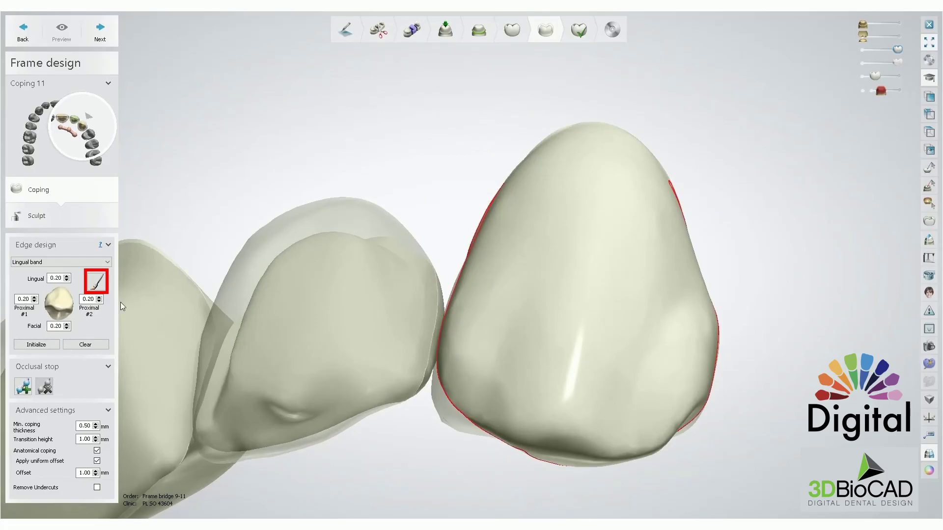
scroll(534, 347, "down", 3)
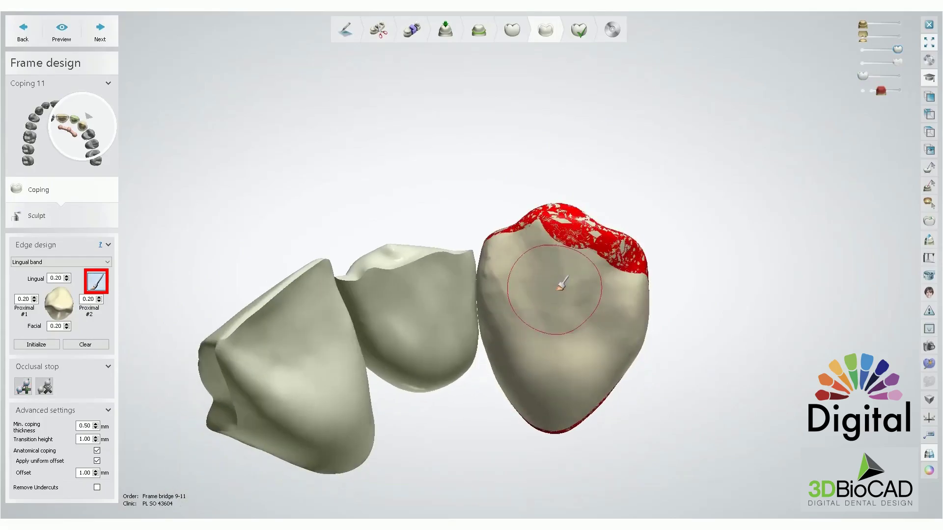
- Paint coping 11's lingual surface with the band brush so the whole crown is covered, and preview it
mouse_move(609, 277)
left_mouse_down()
mouse_move(614, 270)
mouse_move(525, 257)
mouse_move(518, 294)
mouse_move(536, 389)
mouse_move(612, 337)
left_mouse_up()
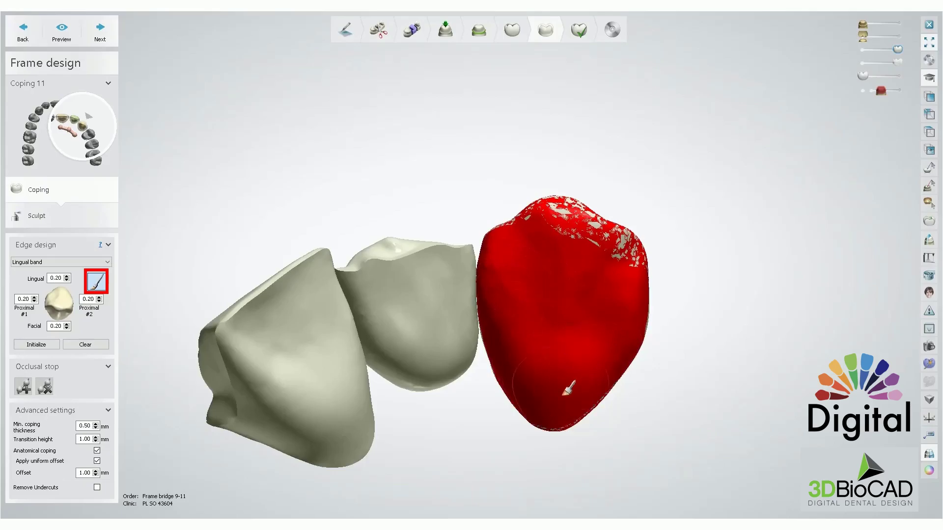
right_click_drag(583, 318, 518, 298)
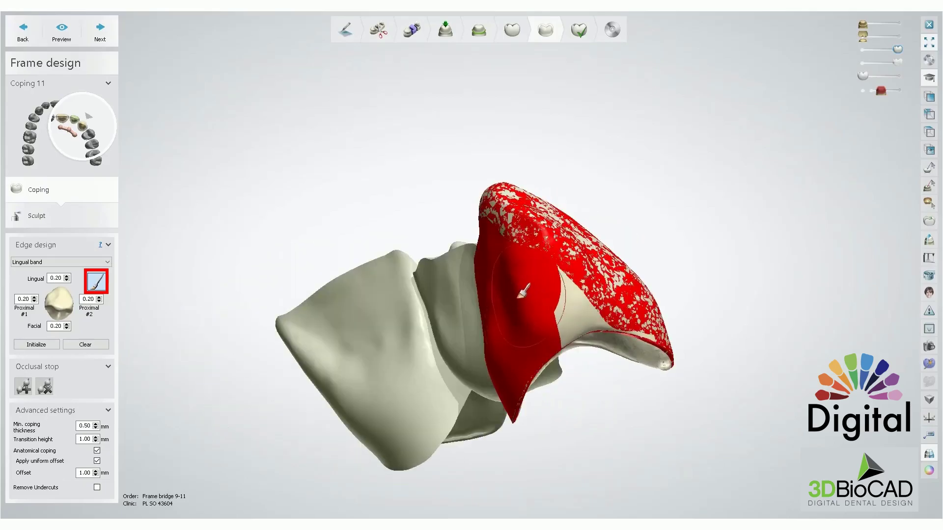
mouse_move(545, 341)
right_mouse_down()
mouse_move(322, 355)
mouse_move(762, 331)
mouse_move(624, 290)
right_mouse_up()
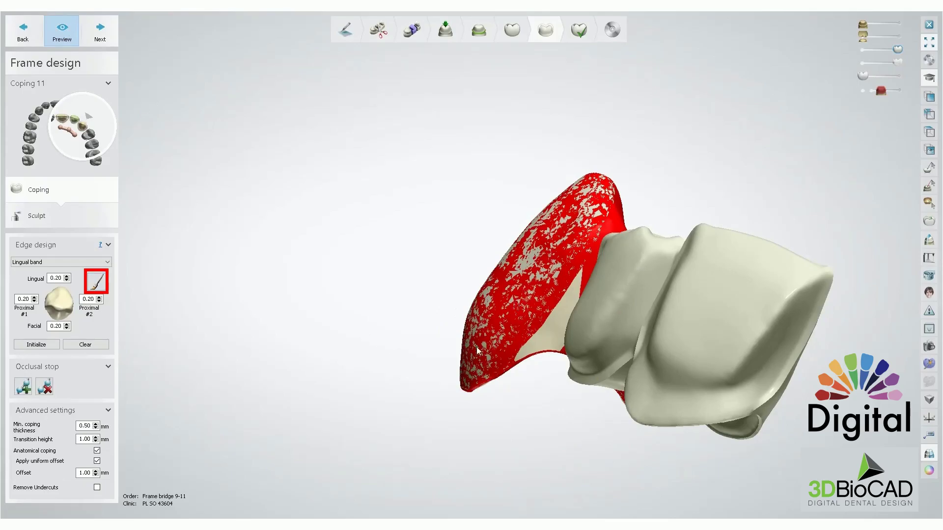
right_click_drag(558, 330, 523, 334)
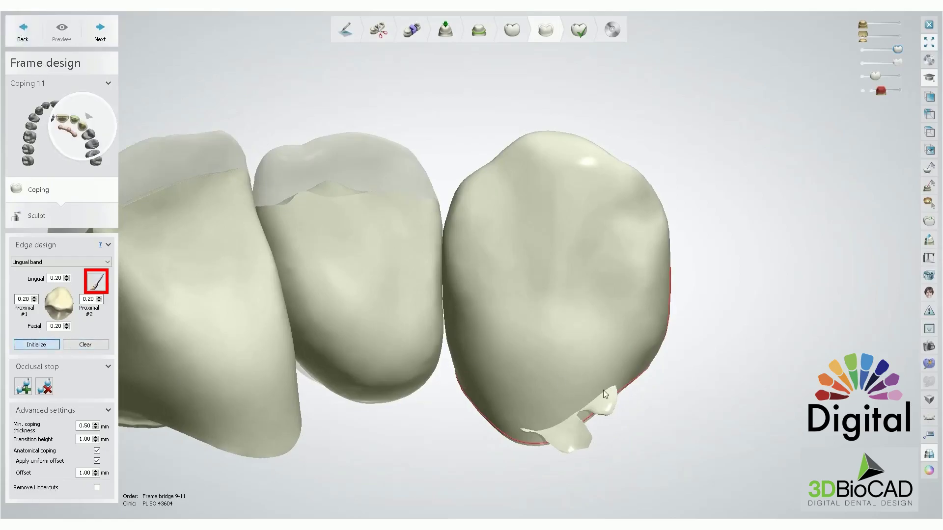
- Reinitialize coping 11's band and paint its lingual surface with an enlarged lingual band brush
mouse_move(527, 331)
right_mouse_down()
mouse_move(528, 361)
mouse_move(526, 353)
right_mouse_up()
mouse_move(600, 345)
right_mouse_down()
mouse_move(572, 307)
mouse_move(543, 357)
right_mouse_up()
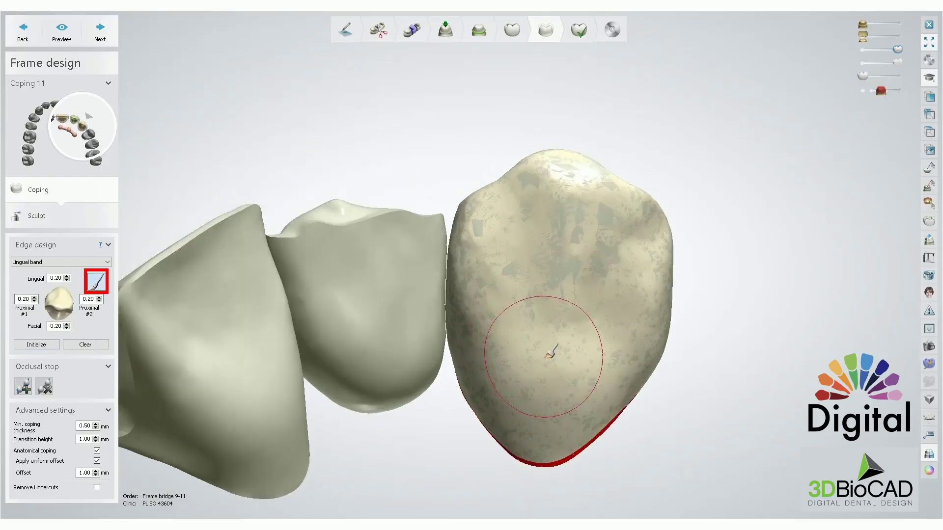
scroll(544, 348, "up", 1, "shift")
scroll(544, 348, "down", 2, "shift")
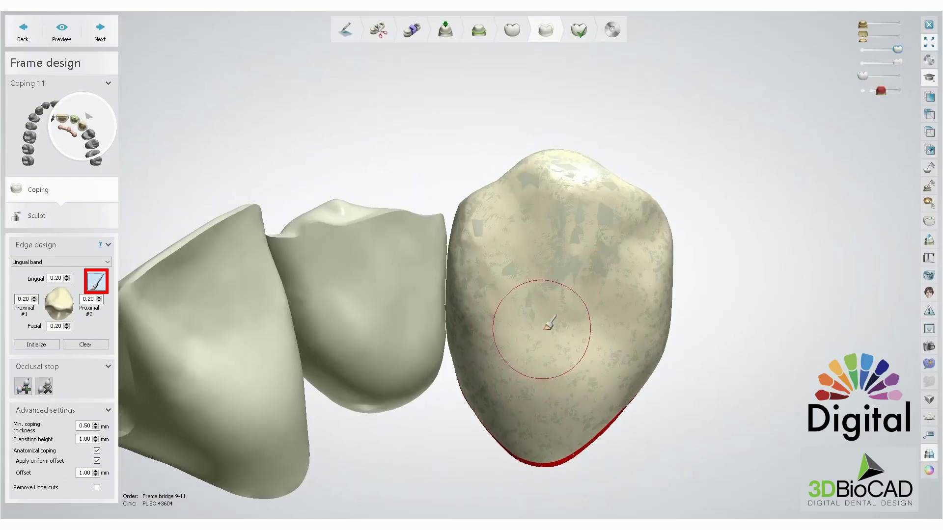
scroll(548, 321, "down", 4, "shift")
scroll(545, 320, "up", 5, "shift")
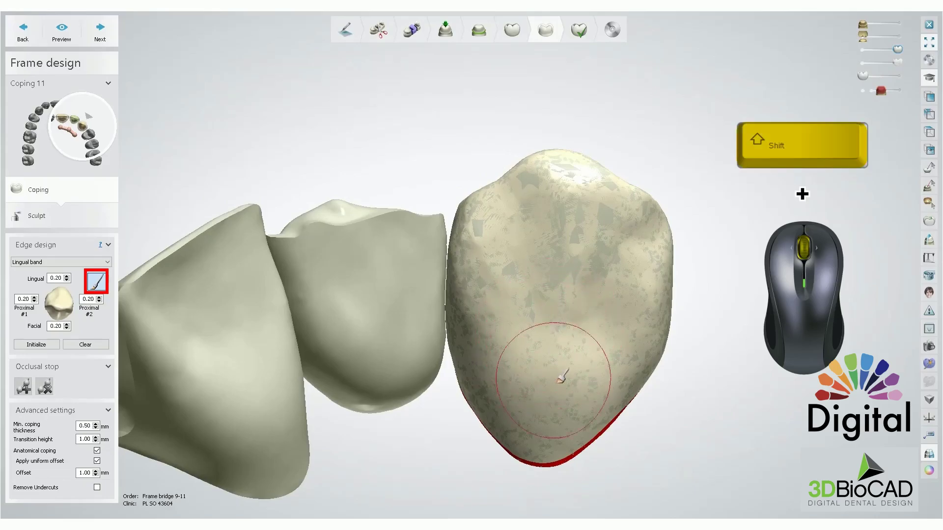
scroll(557, 359, "up", 2, "shift")
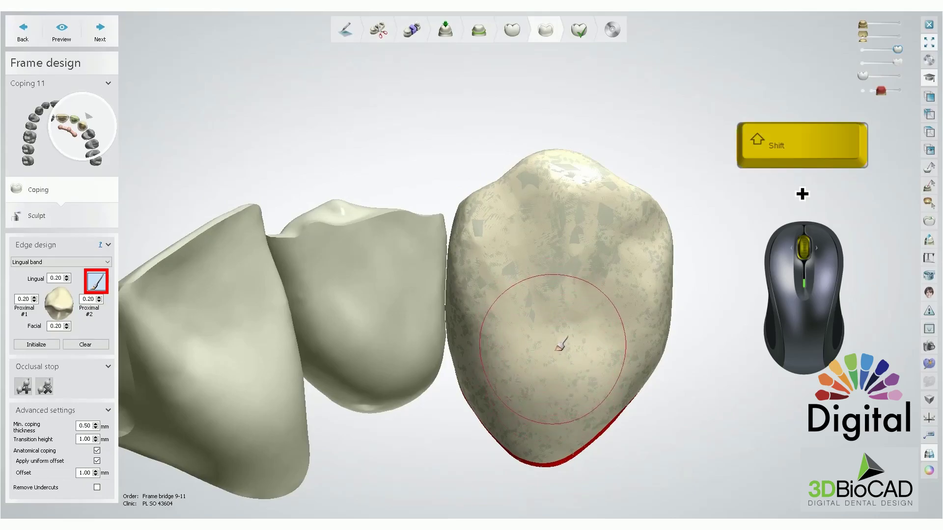
mouse_move(552, 391)
left_mouse_down()
mouse_move(544, 403)
mouse_move(510, 258)
mouse_move(538, 221)
mouse_move(600, 236)
mouse_move(571, 366)
mouse_move(605, 339)
left_mouse_up()
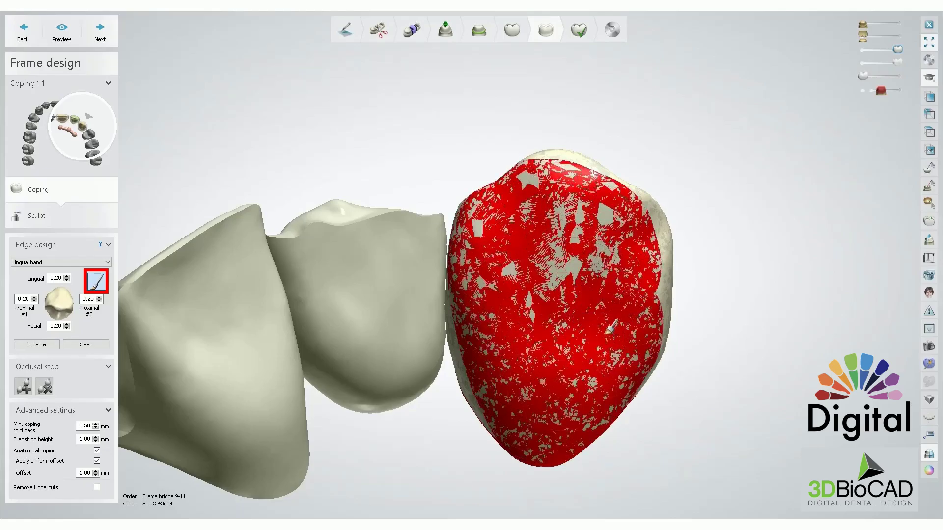
- Extend coping 11's painted band onto the distal and mesial sides, hiding the neighbouring units for access, and preview it
right_click_drag(605, 339, 527, 269)
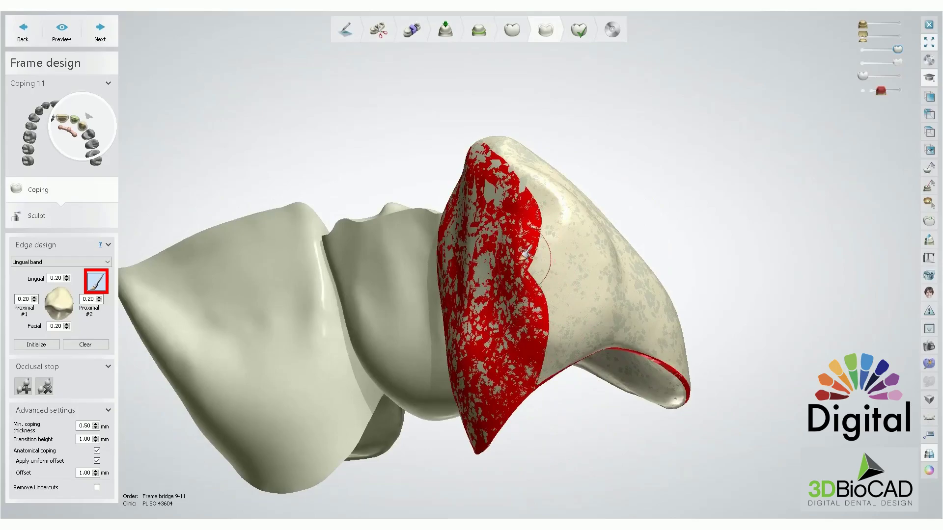
mouse_move(528, 231)
left_mouse_down()
mouse_move(531, 285)
mouse_move(565, 351)
left_mouse_up()
right_click_drag(645, 300, 552, 279)
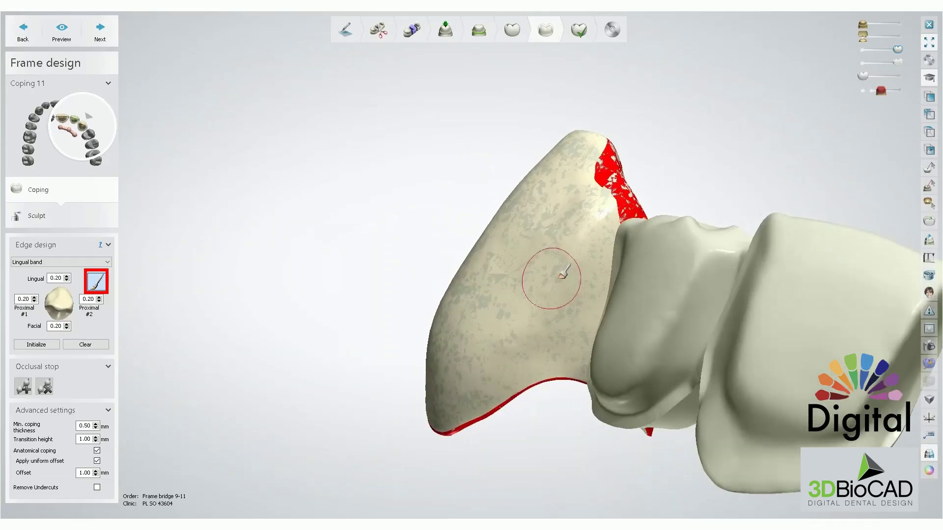
left_click(862, 62)
mouse_move(623, 186)
left_mouse_down()
mouse_move(629, 246)
mouse_move(614, 334)
mouse_move(640, 346)
mouse_move(620, 363)
left_mouse_up()
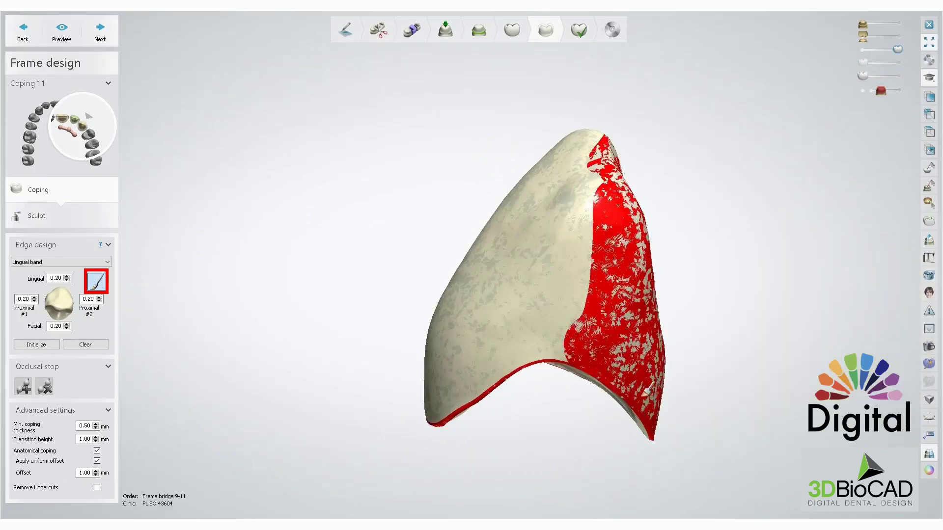
right_click_drag(628, 182, 759, 169)
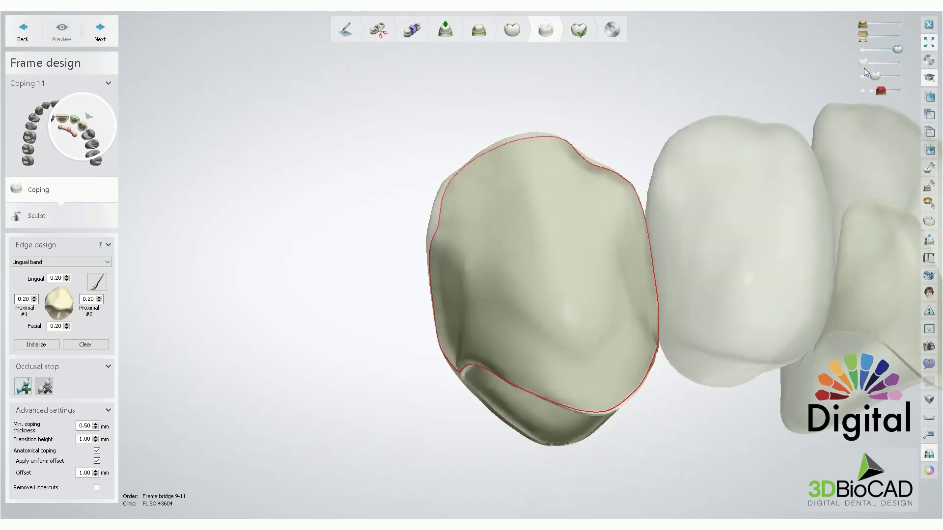
- Show the neighbouring units and the opaque jaw model, and redraw coping 11's band line along the mesial side facing pontic 10
mouse_move(863, 62)
left_mouse_down()
mouse_move(915, 60)
mouse_move(863, 75)
left_mouse_up()
right_click_drag(752, 93, 579, 226)
left_click_drag(863, 24, 898, 24)
scroll(577, 219, "up", 5)
right_click_drag(576, 314, 601, 240)
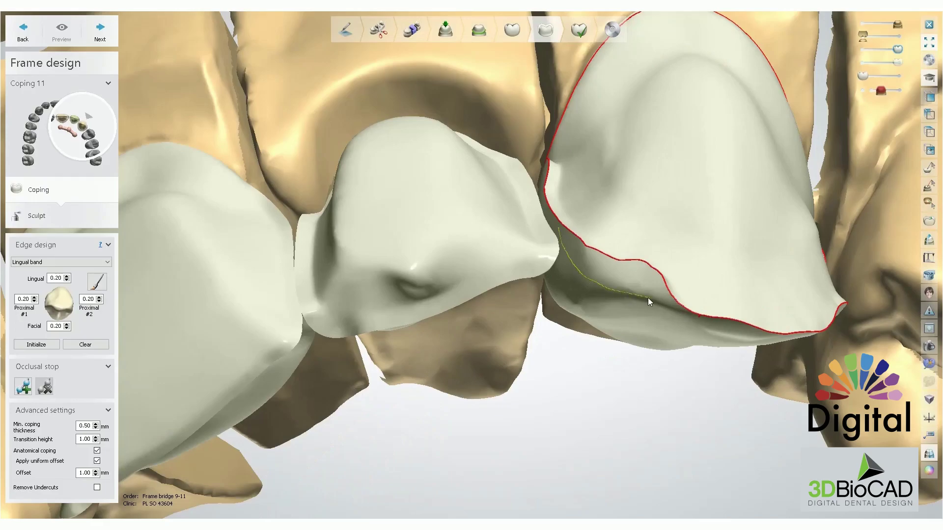
right_click_drag(605, 276, 567, 212)
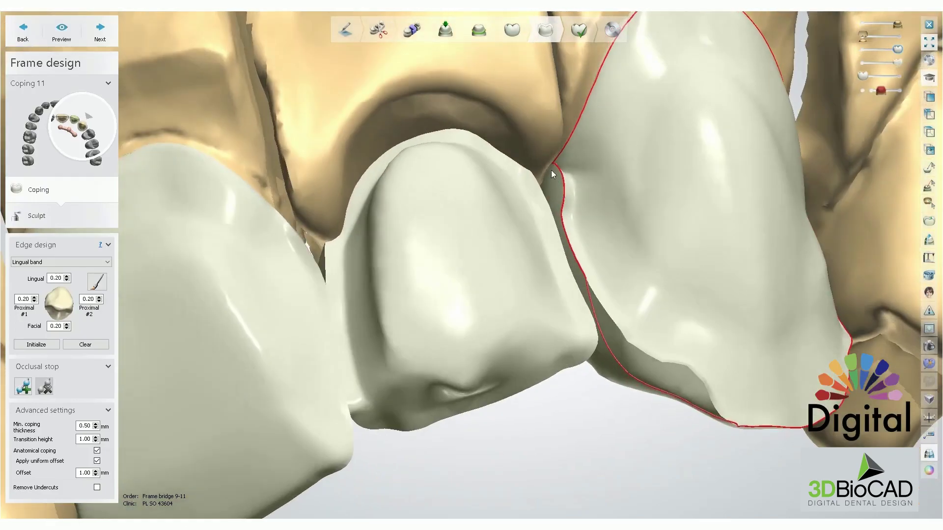
right_click_drag(585, 289, 568, 241)
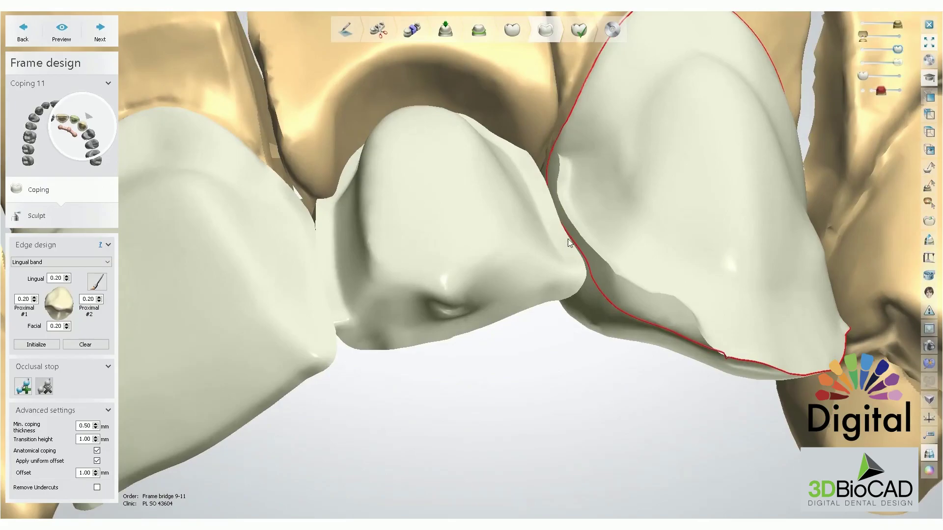
- Redraw coping 11's band line over the incisal edge and down the distal part of the lingual surface, and preview it
scroll(632, 304, "down", 5)
right_click_drag(625, 260, 617, 227)
scroll(673, 264, "up", 3)
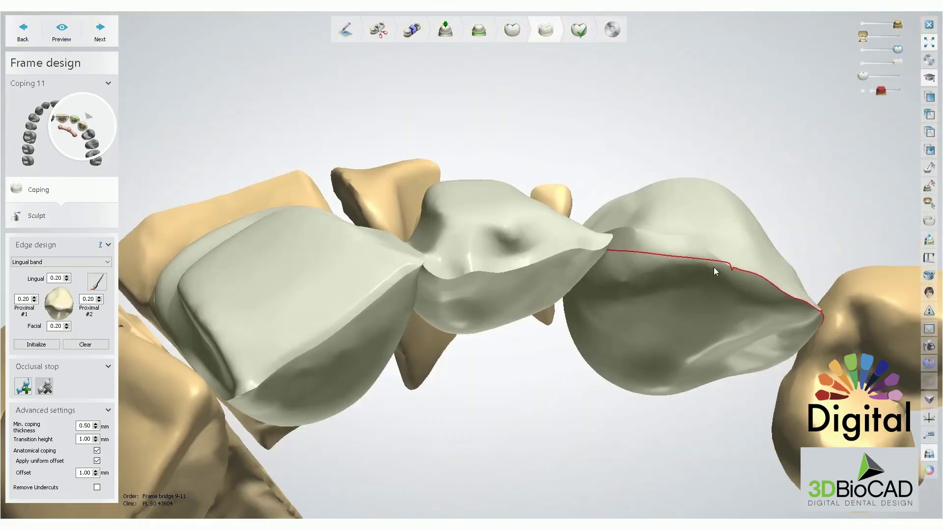
right_click_drag(744, 273, 691, 190)
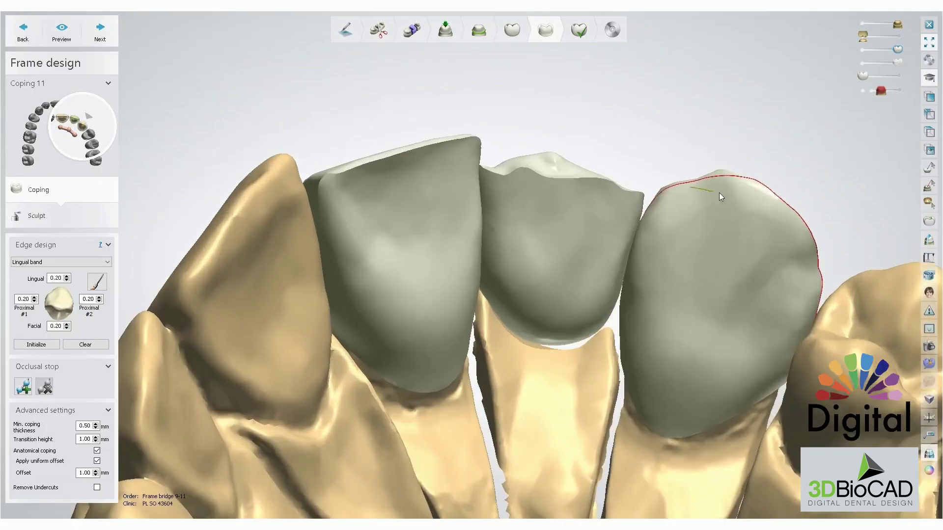
left_click_drag(797, 334, 801, 339)
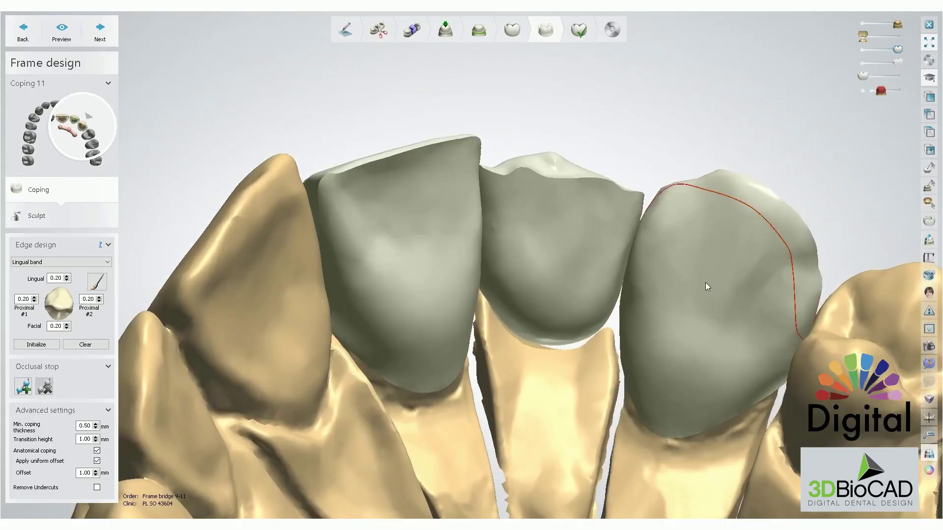
left_click(63, 34)
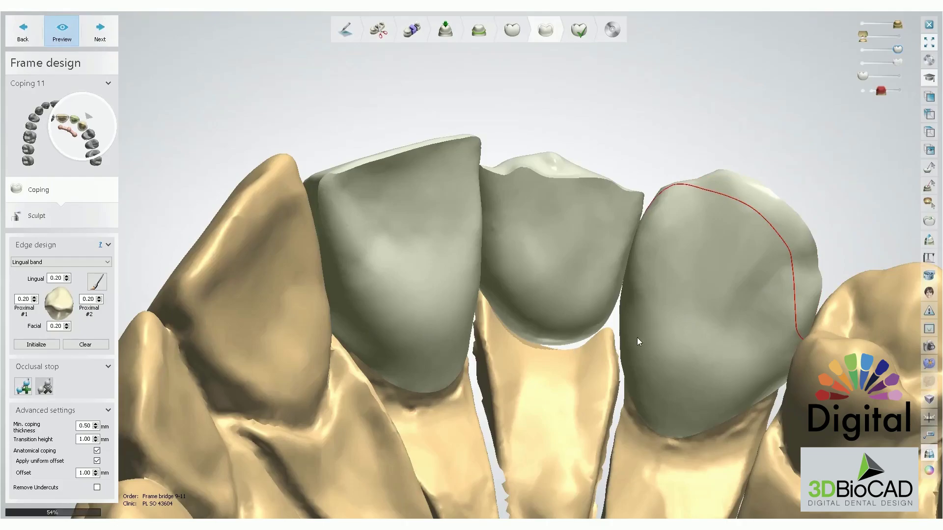
scroll(652, 344, "down", 5)
right_click_drag(656, 312, 649, 369)
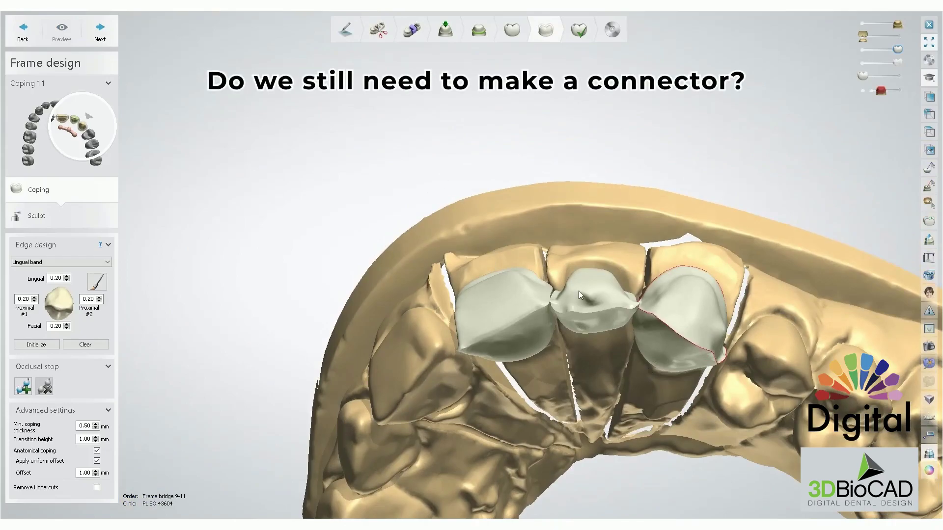
- Hide the jaw model and set the connector between 9 and 10 to None
right_click_drag(644, 288, 633, 231)
scroll(580, 289, "up", 3)
key("1")
right_click_drag(544, 305, 533, 255)
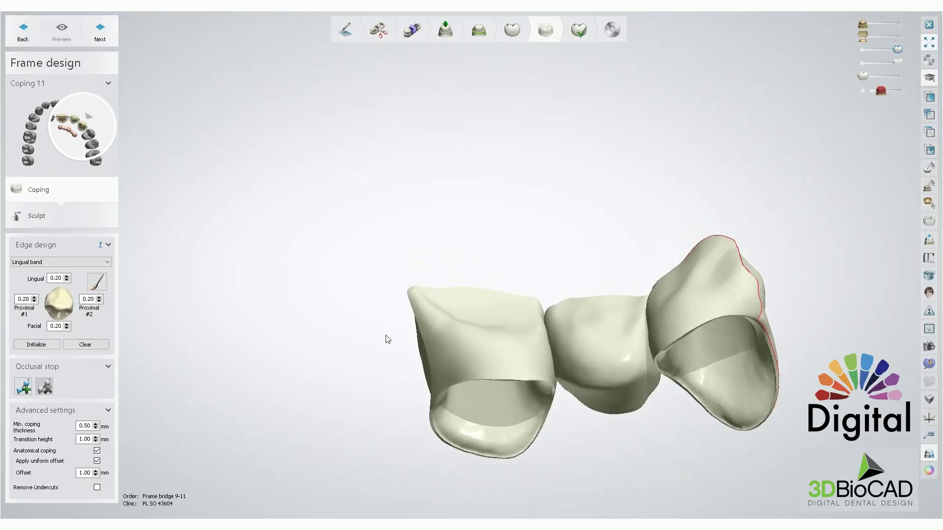
left_click(70, 114)
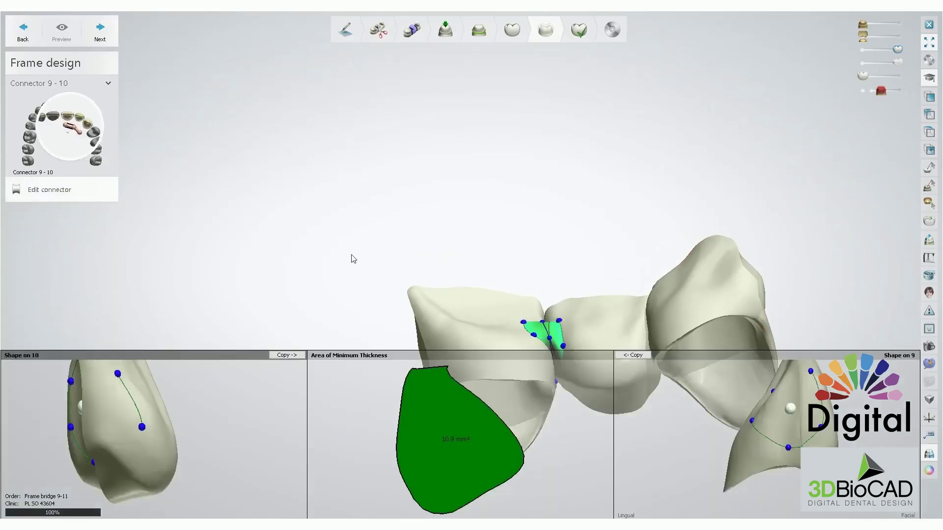
left_click(31, 235)
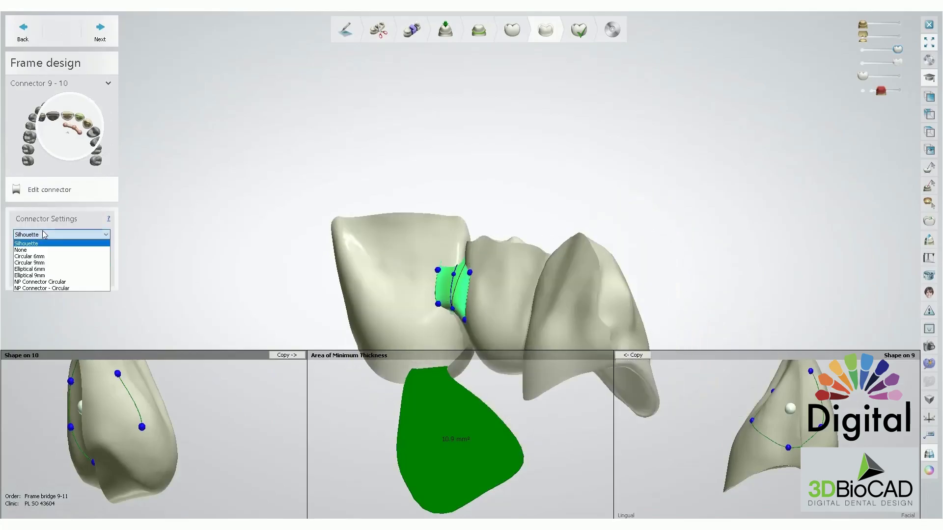
left_click(27, 246)
- Examine the contacts between coping 9, pontic 10 and coping 11 from the facial and lingual sides
right_click_drag(537, 267, 416, 266)
right_click_drag(431, 299, 617, 316)
mouse_move(551, 306)
right_mouse_down()
mouse_move(567, 308)
mouse_move(538, 306)
right_mouse_up()
scroll(536, 310, "up", 2)
middle_click_drag(627, 339, 490, 346)
right_click_drag(490, 346, 524, 338)
scroll(454, 316, "up", 2)
scroll(459, 319, "down", 2)
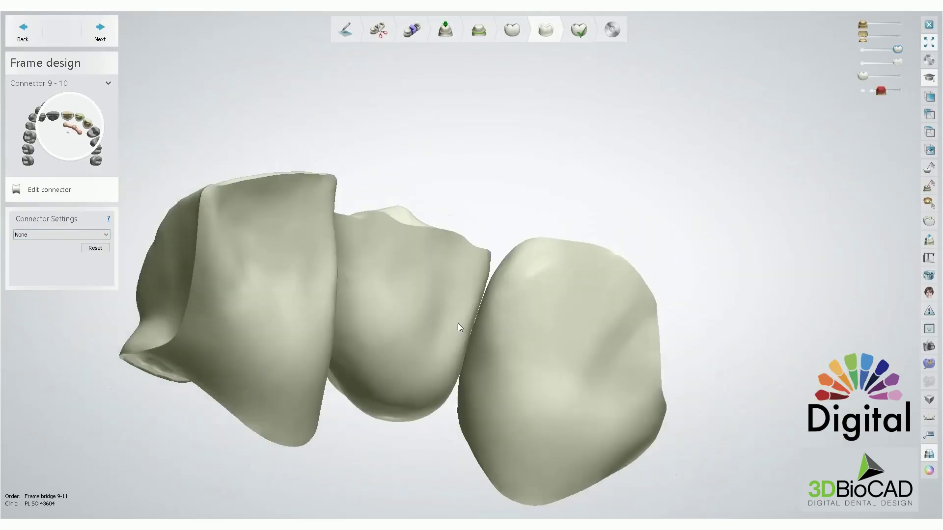
mouse_move(458, 323)
right_mouse_down()
mouse_move(493, 327)
mouse_move(476, 313)
right_mouse_up()
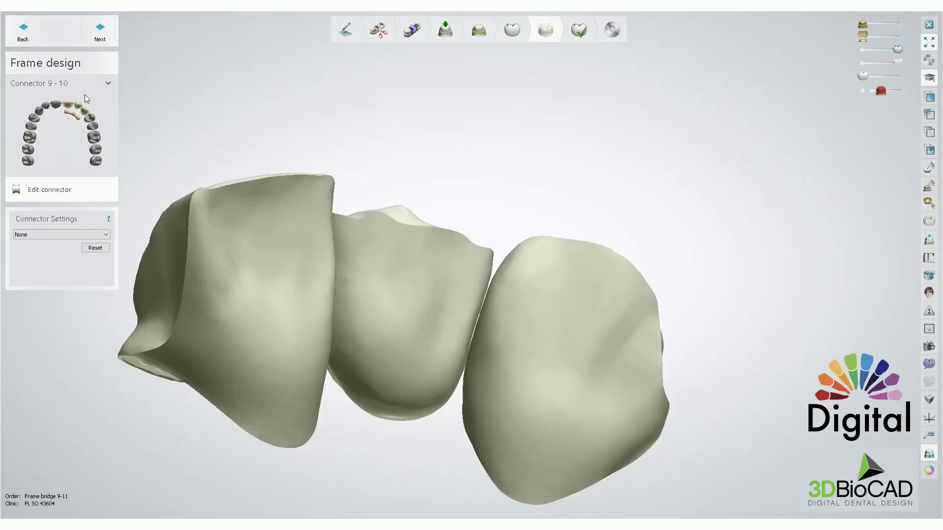
- Set the connector between 10 and 11 to None and proceed to sculpting coping 11
left_click(77, 117)
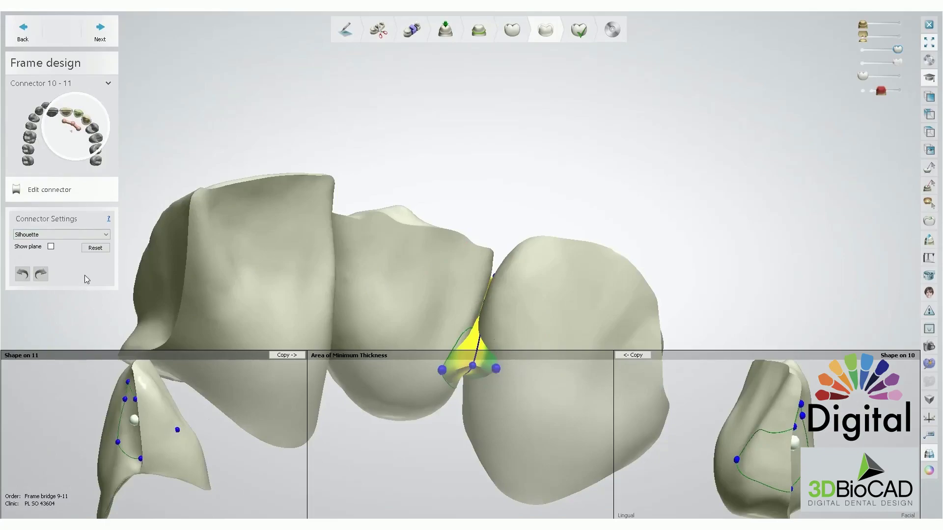
left_click(61, 234)
left_click(29, 245)
right_click_drag(454, 246, 450, 209)
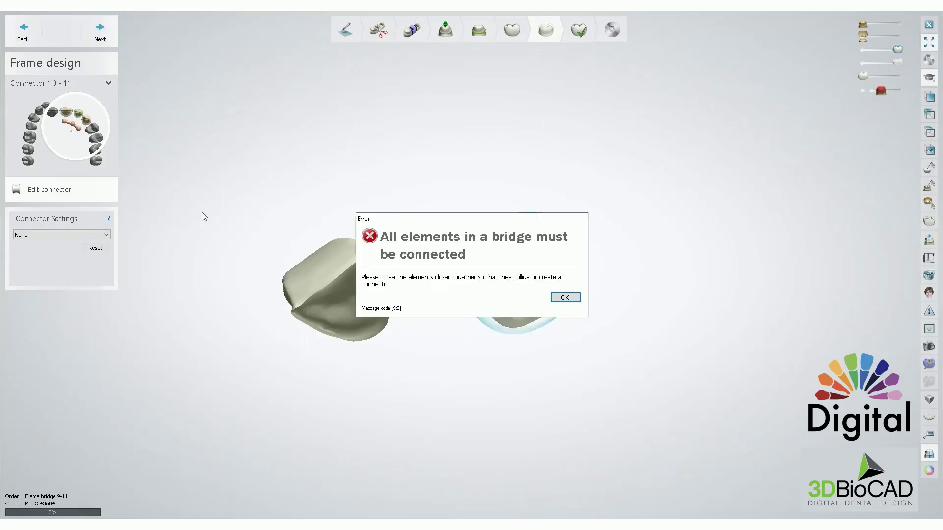
left_click(565, 298)
left_click(482, 256)
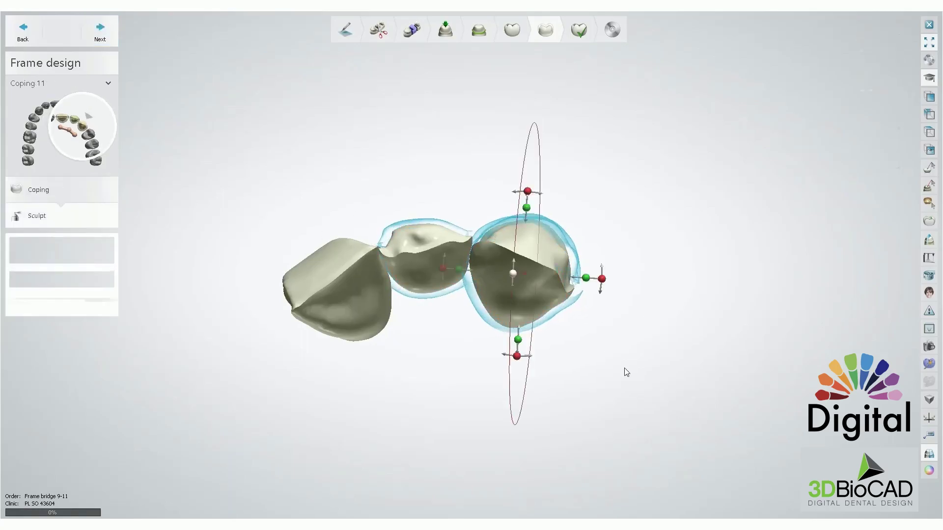
- Examine the contact area between pontic 10 and coping 11 up close from the incisal and lingual sides
scroll(495, 329, "up", 3)
mouse_move(491, 327)
right_mouse_down()
mouse_move(493, 285)
mouse_move(492, 354)
right_mouse_up()
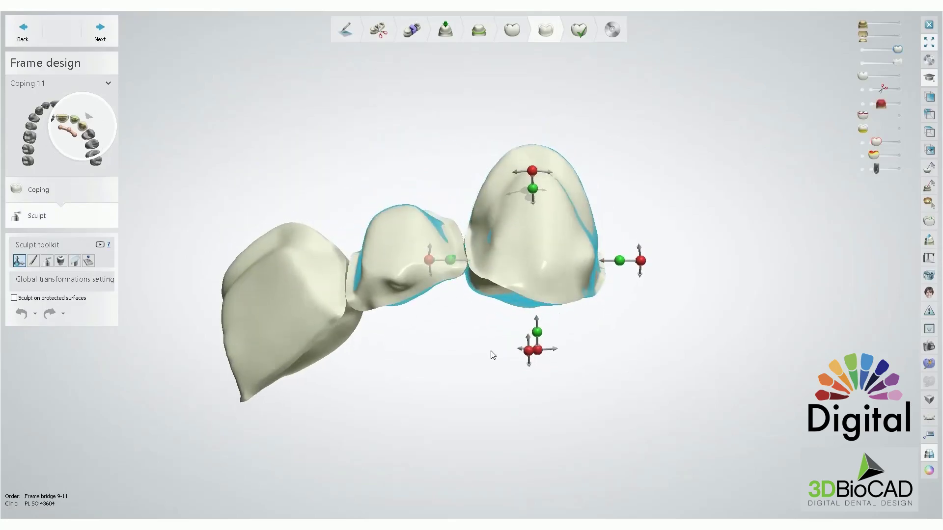
scroll(486, 267, "up", 3)
left_click_drag(483, 257, 492, 265)
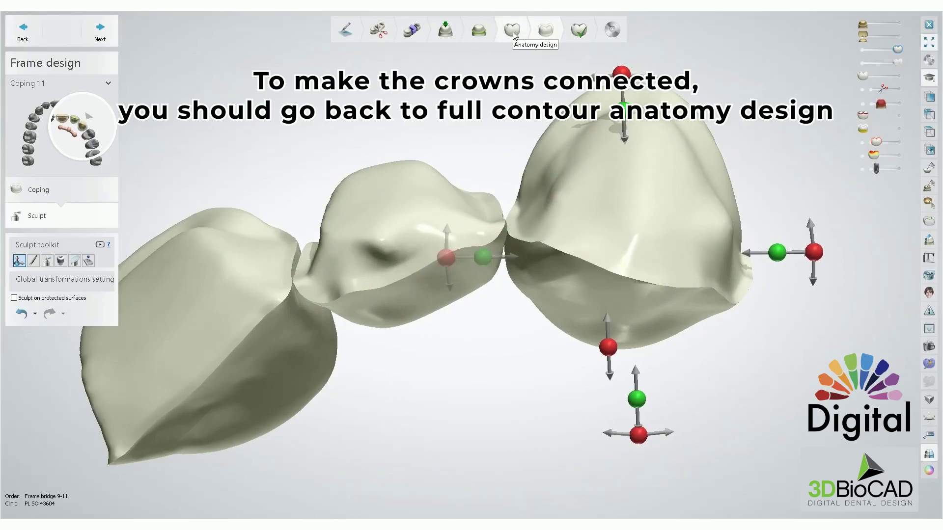
middle_click_drag(511, 197, 501, 243)
scroll(501, 243, "up", 3)
right_click_drag(501, 243, 499, 228)
right_click_drag(505, 267, 506, 266)
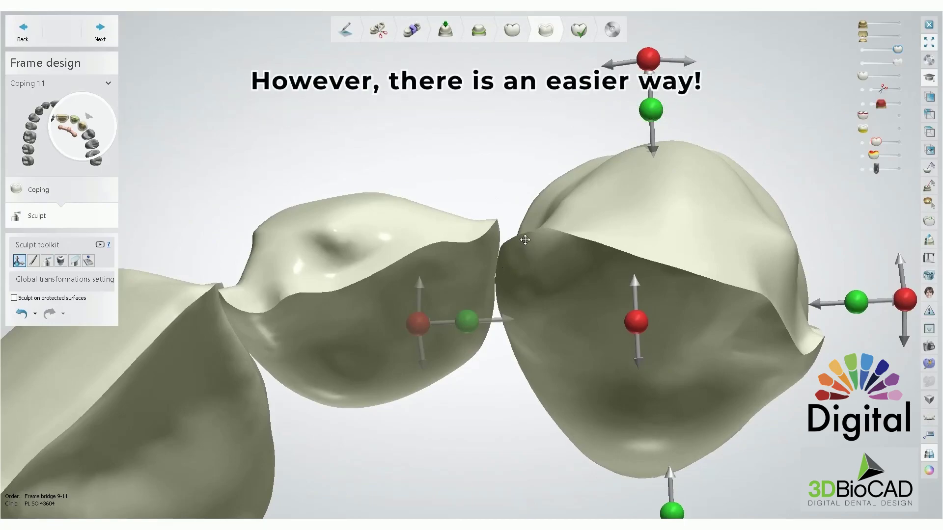
- Allow sculpting on protected surfaces and choose the Morphing tool for the lingual contact of coping 11
scroll(525, 240, "down", 2)
right_click_drag(525, 239, 496, 262)
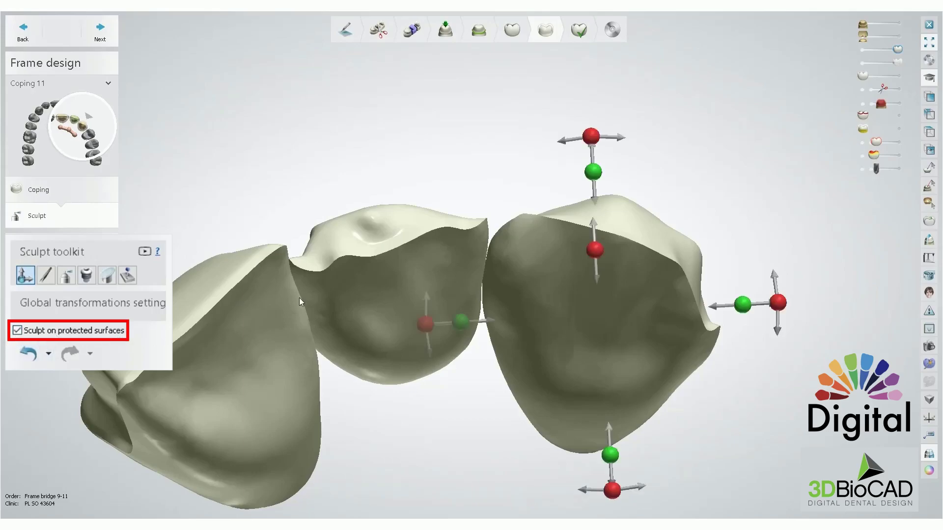
mouse_move(299, 298)
right_mouse_down()
mouse_move(324, 295)
mouse_move(314, 300)
right_mouse_up()
left_click(46, 275)
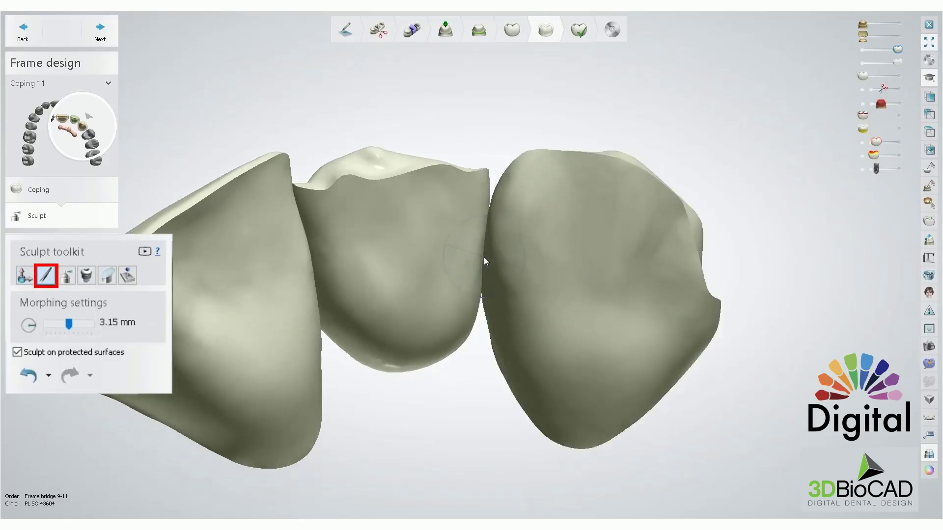
mouse_move(479, 266)
right_mouse_down()
mouse_move(499, 318)
mouse_move(492, 165)
right_mouse_up()
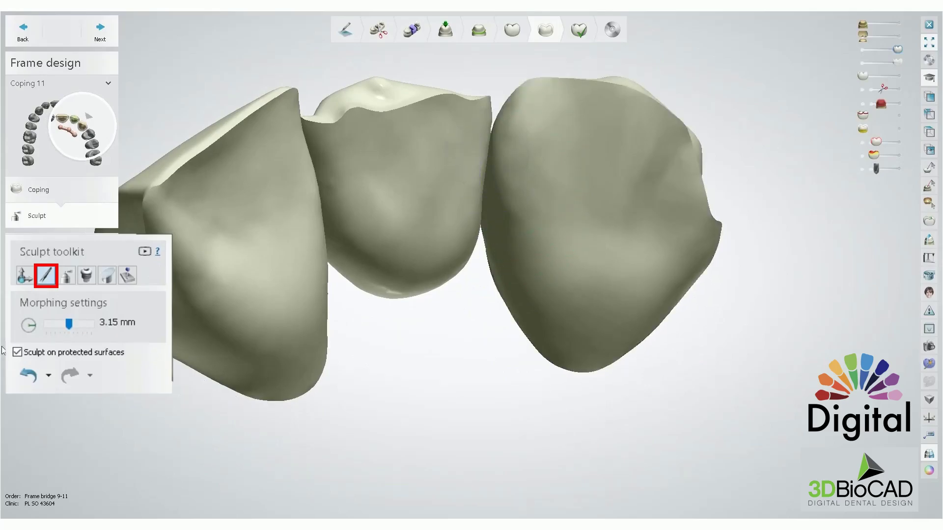
right_click_drag(315, 368, 444, 408)
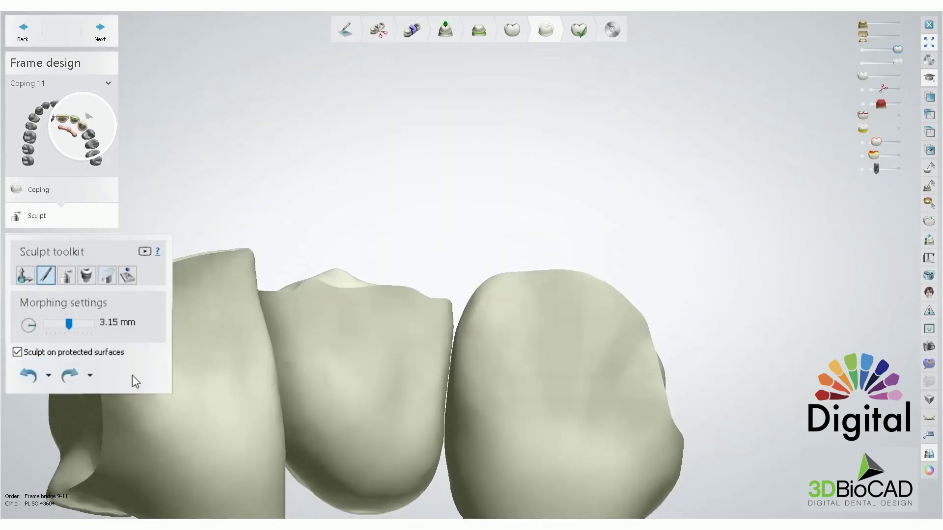
- Turn off sculpting on protected surfaces and try to morph the side of coping 11 facing pontic 10
left_click(17, 352)
right_click_drag(343, 355, 510, 322)
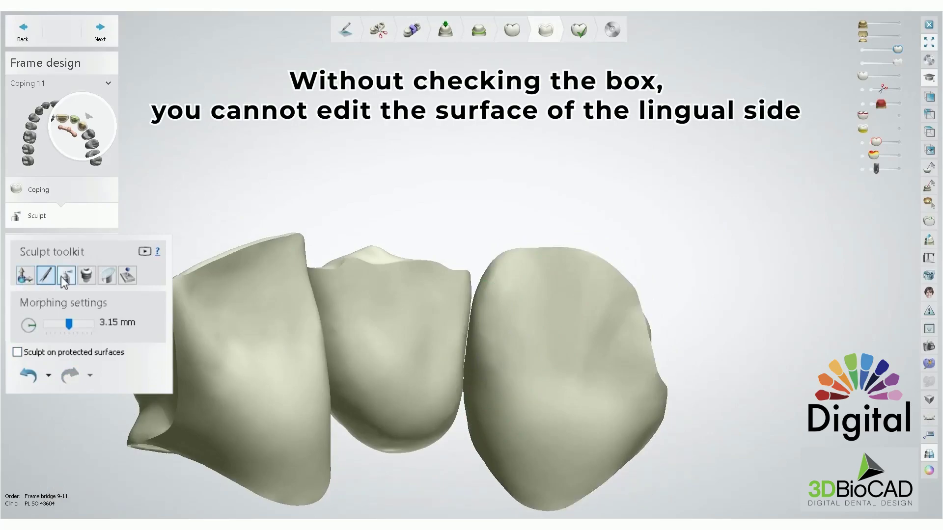
scroll(425, 361, "up", 3)
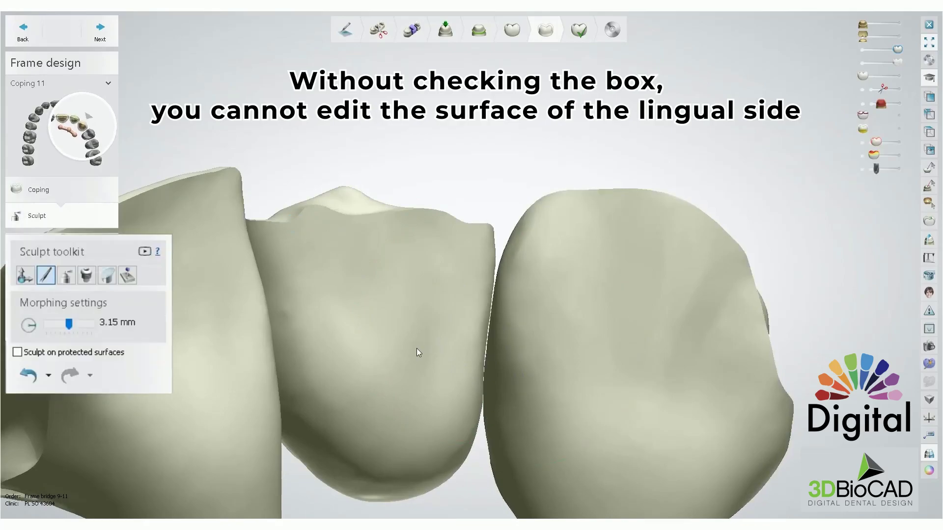
right_click_drag(419, 348, 431, 333)
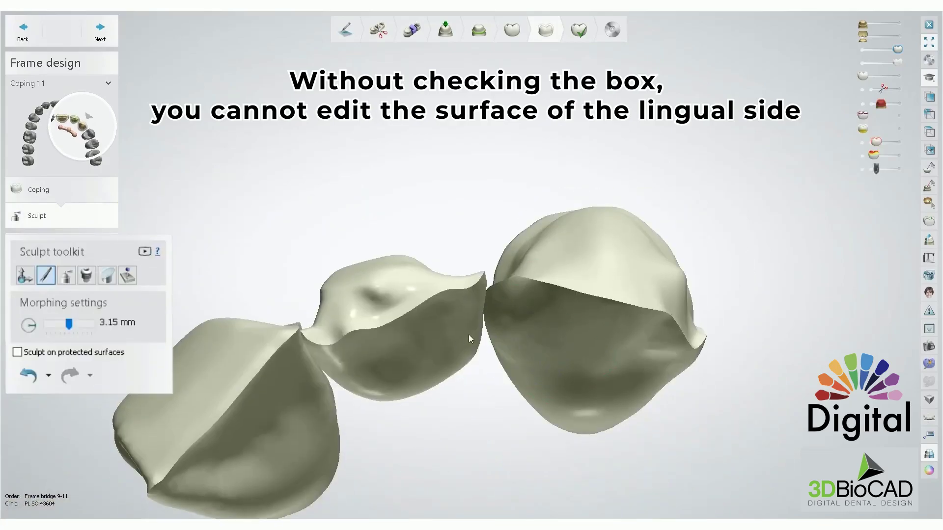
mouse_move(475, 361)
right_mouse_down()
mouse_move(467, 369)
mouse_move(514, 294)
right_mouse_up()
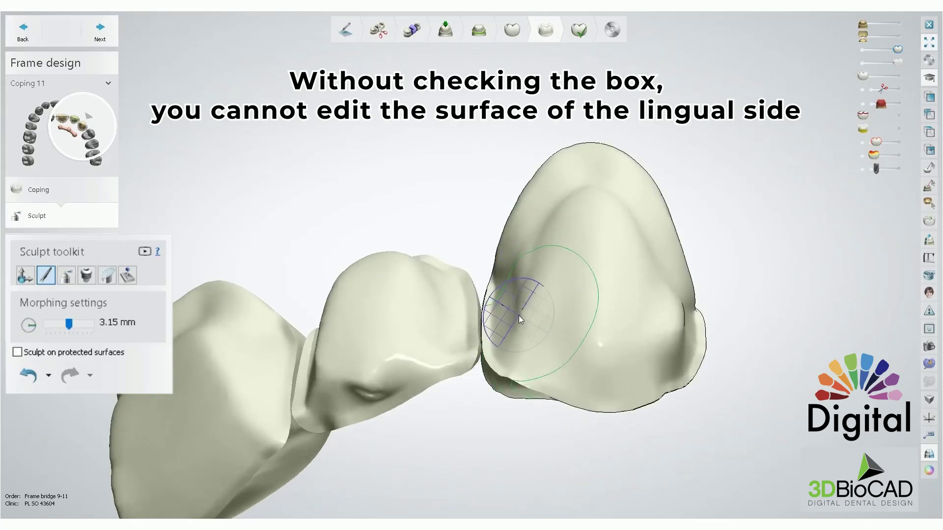
right_click_drag(518, 314, 518, 295)
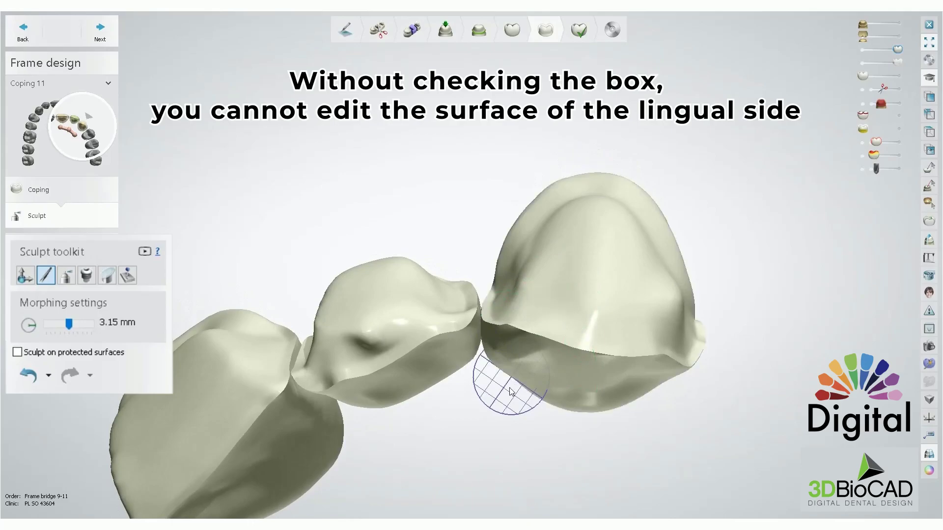
mouse_move(552, 262)
left_mouse_down()
mouse_move(529, 219)
mouse_move(541, 267)
mouse_move(596, 234)
mouse_move(531, 229)
mouse_move(538, 268)
left_mouse_up()
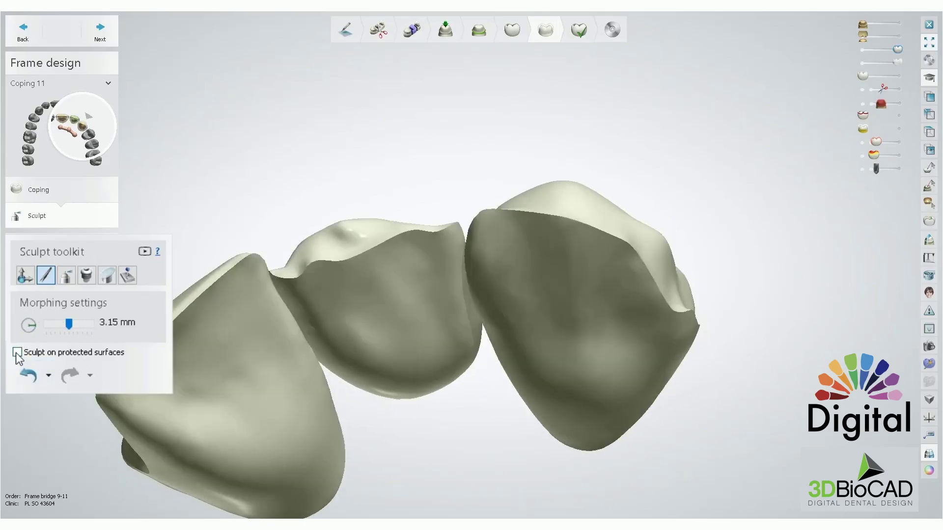
- Allow sculpting on protected surfaces again and morph the side of coping 11 towards pontic 10
left_click(17, 352)
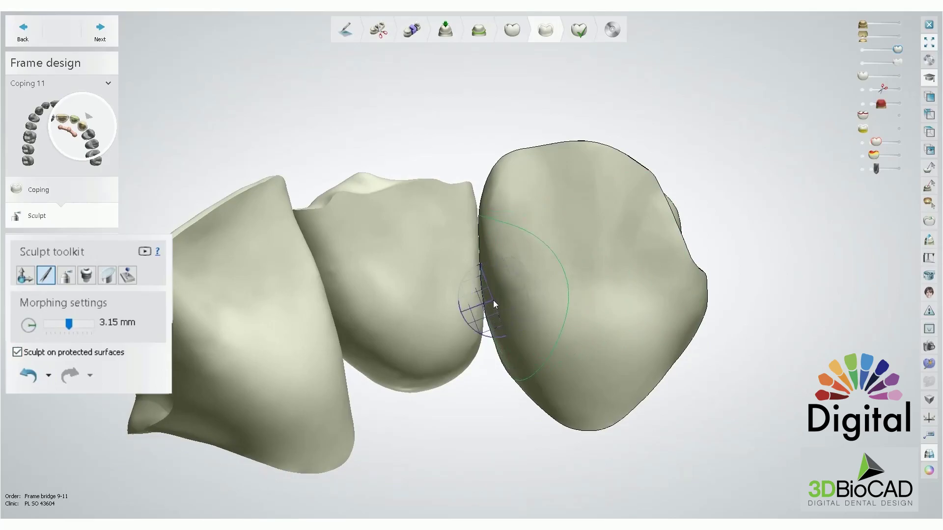
left_click_drag(509, 241, 477, 278)
left_click(476, 280)
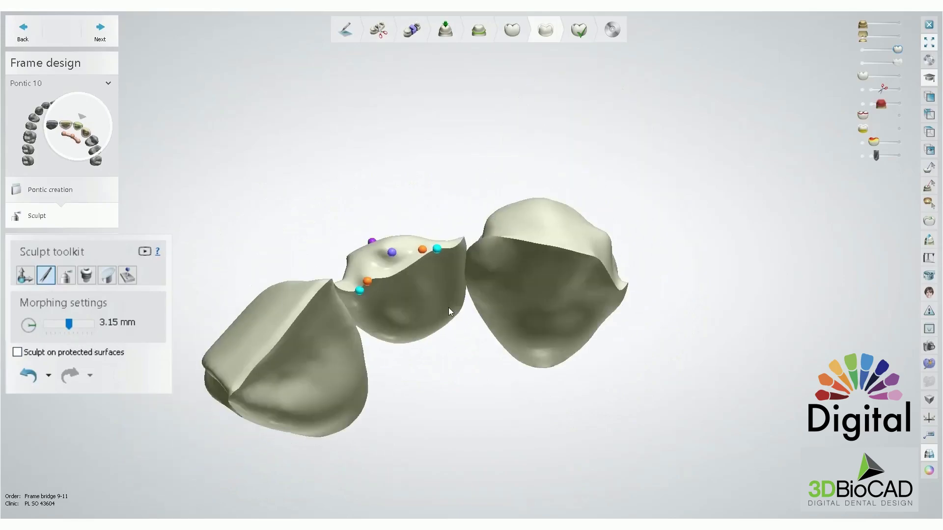
- Proceed past both connectors to finalizing the bridge, enforcing the minimum material thickness for all units
mouse_move(448, 308)
right_mouse_down()
mouse_move(448, 249)
mouse_move(443, 330)
mouse_move(453, 319)
right_mouse_up()
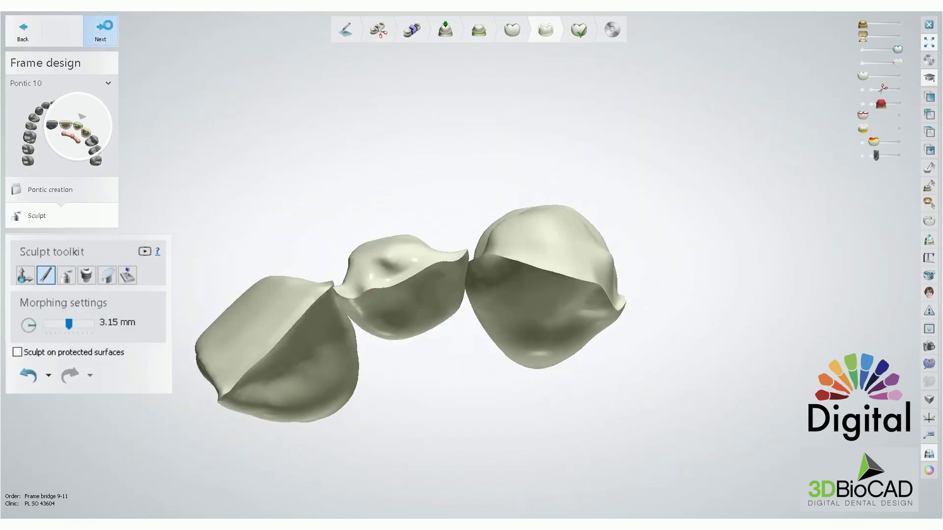
left_click(100, 30)
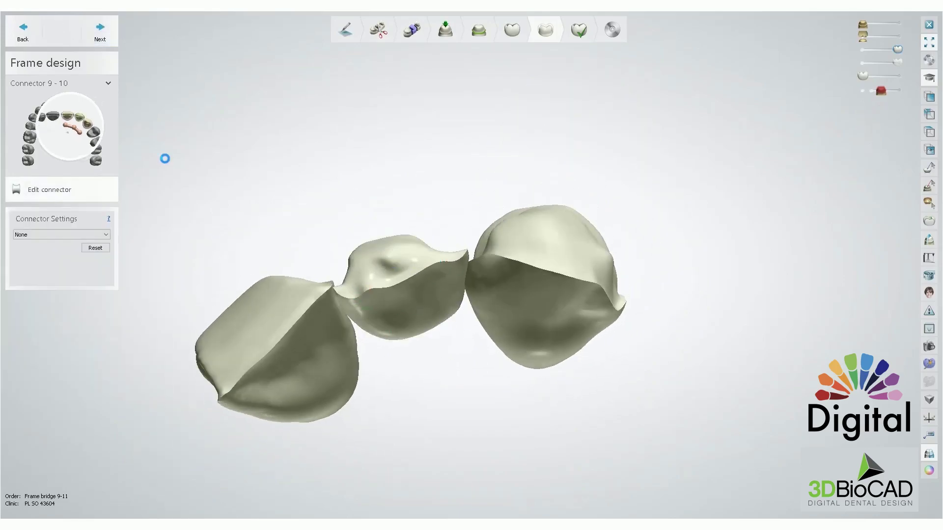
left_click(107, 30)
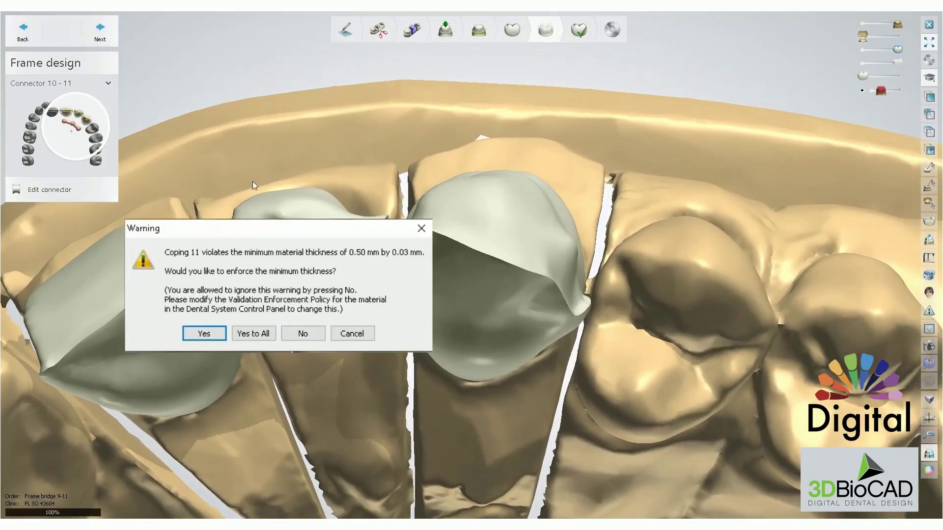
left_click(254, 336)
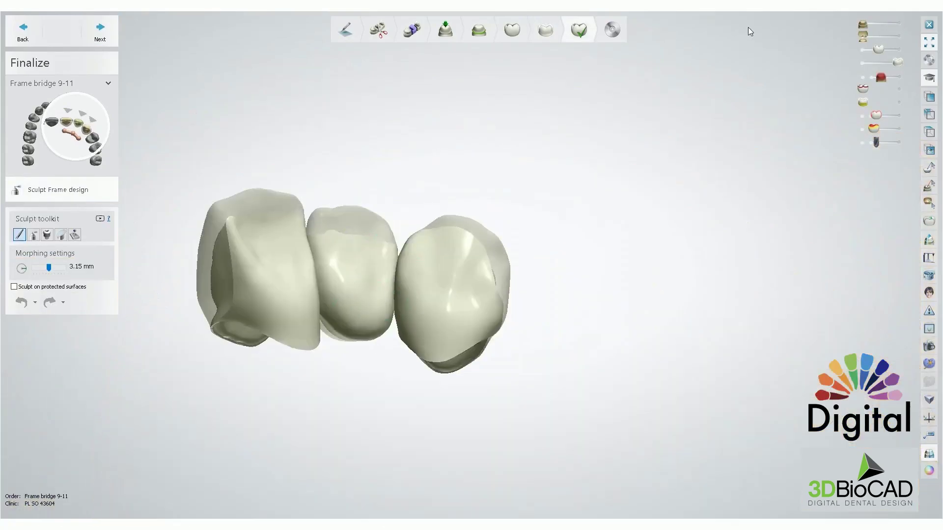
- Hide the translucent outer tooth layer and inspect the frame bridge with the jaw model shown and hidden
left_click_drag(878, 48, 862, 49)
middle_click_drag(448, 224, 490, 226)
right_click_drag(633, 210, 613, 297)
key("1")
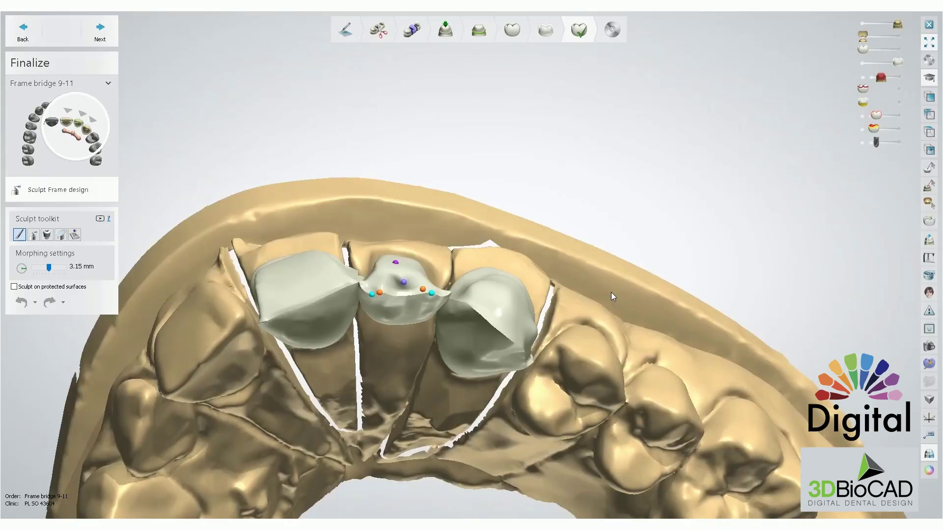
right_click_drag(611, 308, 591, 284)
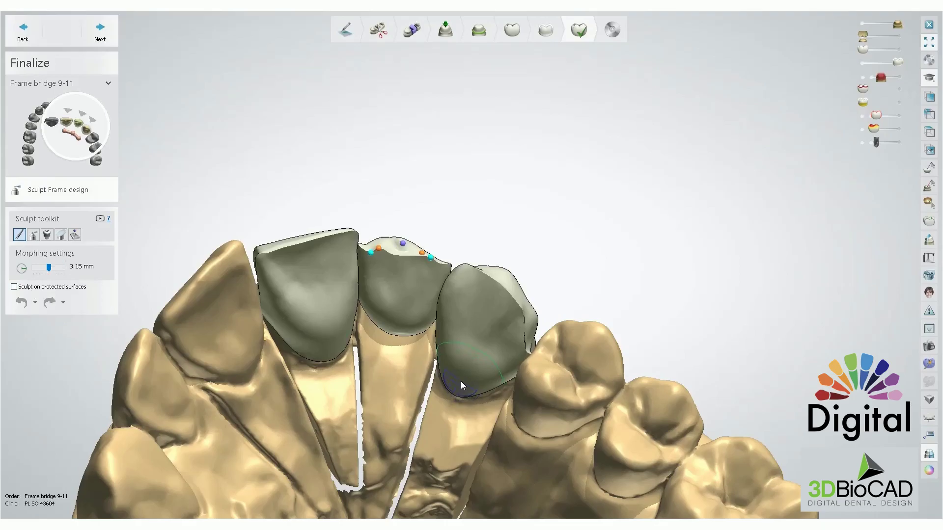
right_click_drag(401, 357, 373, 355)
key("p")
scroll(372, 355, "up", 2)
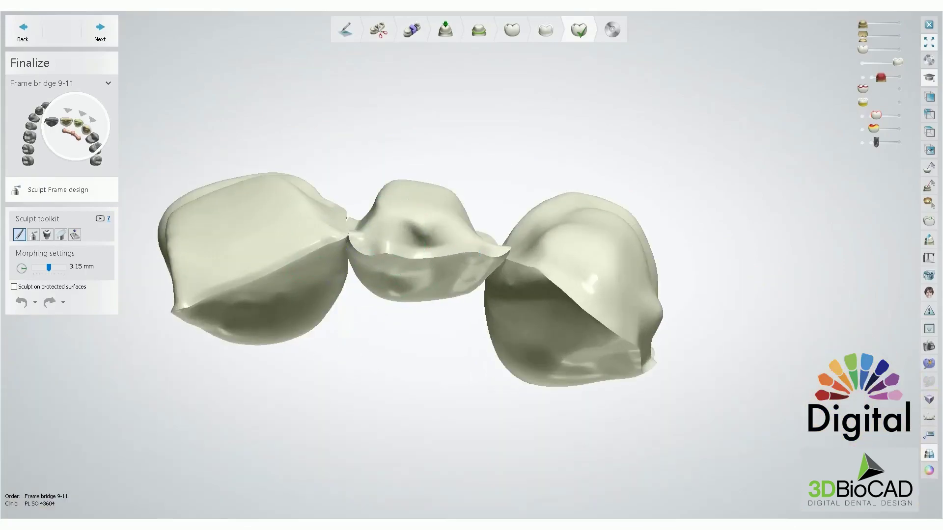
- Switch to Snipping Tool, capture the bridge view, and mark the contours beside both contacts of pontic 10 in red
key("alt+Tab")
left_click(183, 45)
left_click_drag(158, 92, 806, 528)
left_click_drag(328, 280, 348, 240)
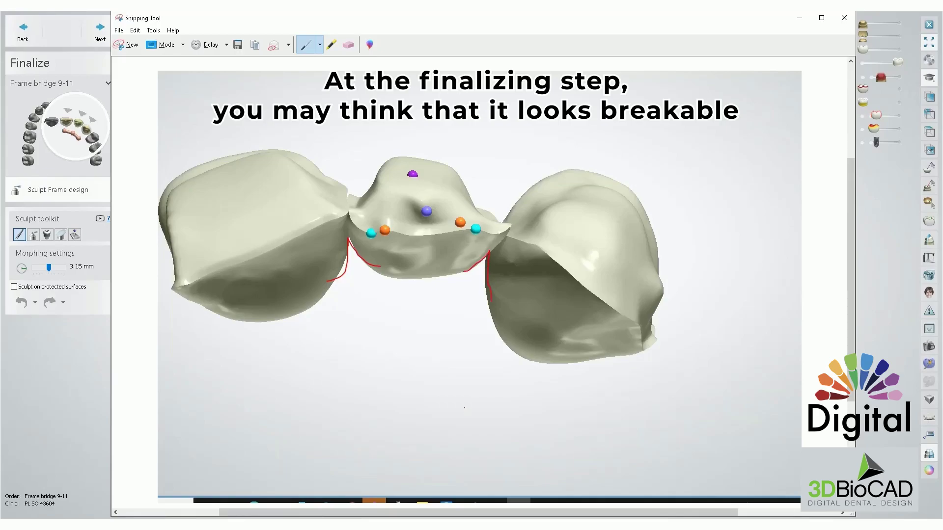
mouse_move(359, 325)
left_mouse_down()
mouse_move(357, 286)
mouse_move(375, 313)
left_mouse_up()
left_click(800, 26)
- Choose the wax knife in smooth mode and allow sculpting on protected surfaces of the frame bridge
right_click_drag(345, 378, 379, 378)
scroll(378, 365, "down", 2)
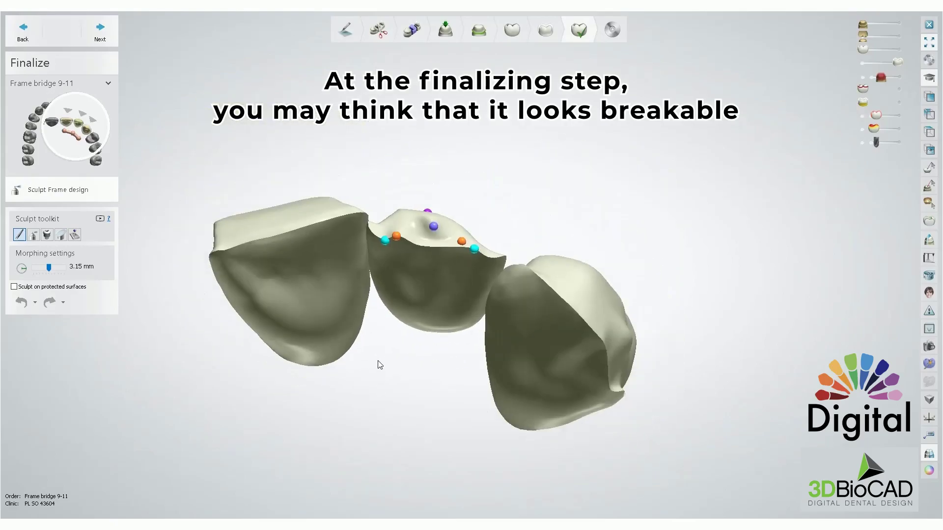
middle_click_drag(374, 370, 396, 361)
mouse_move(385, 346)
right_mouse_down()
mouse_move(390, 268)
mouse_move(351, 313)
mouse_move(365, 330)
mouse_move(365, 301)
right_mouse_up()
scroll(374, 283, "up", 2)
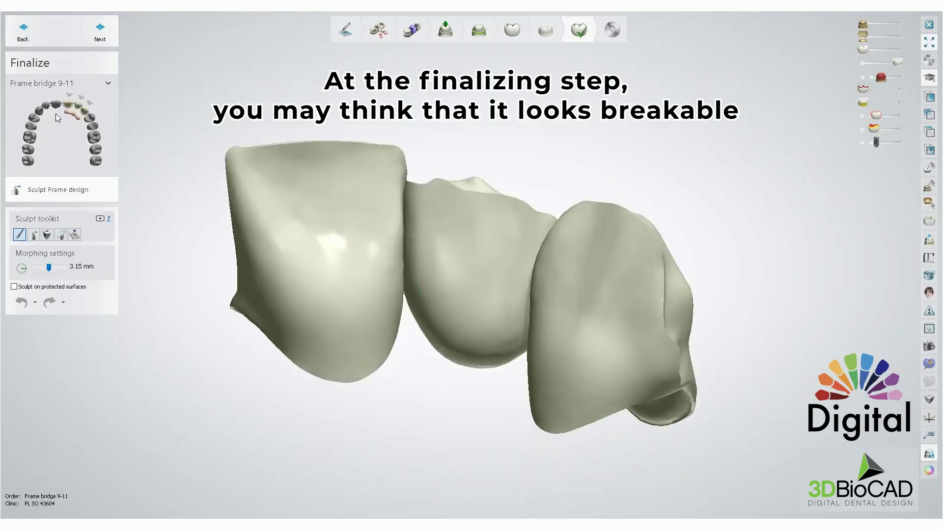
left_click(33, 236)
left_click(120, 306)
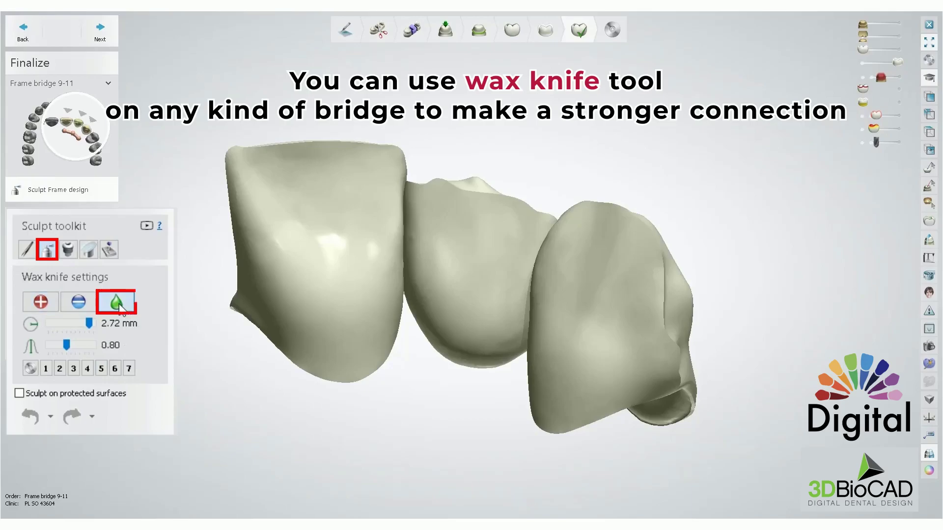
right_click_drag(362, 318, 363, 293)
scroll(362, 290, "up", 1)
scroll(398, 257, "up", 2)
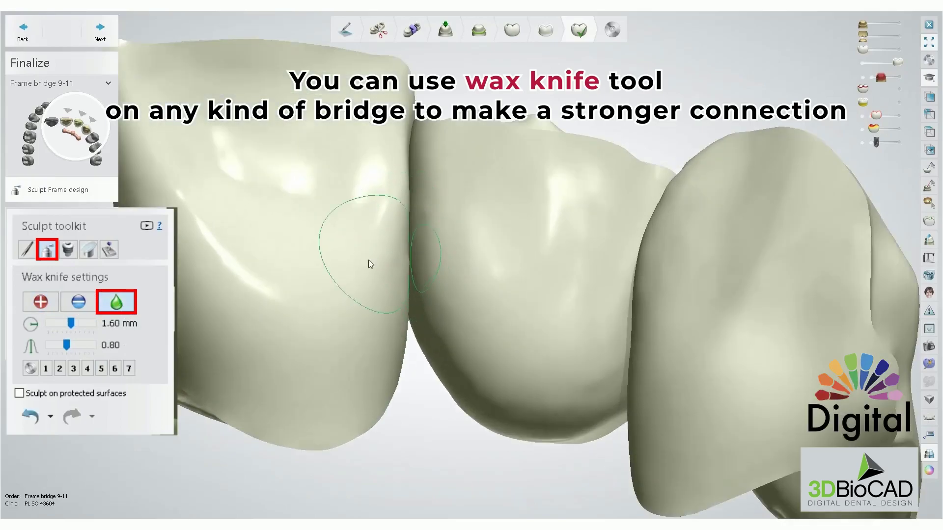
left_click(19, 393)
- Smooth the lingual junction between coping 9 and pontic 10 using a 1.04 mm wax knife at strength 1.60
scroll(407, 206, "down", 4, "ctrl")
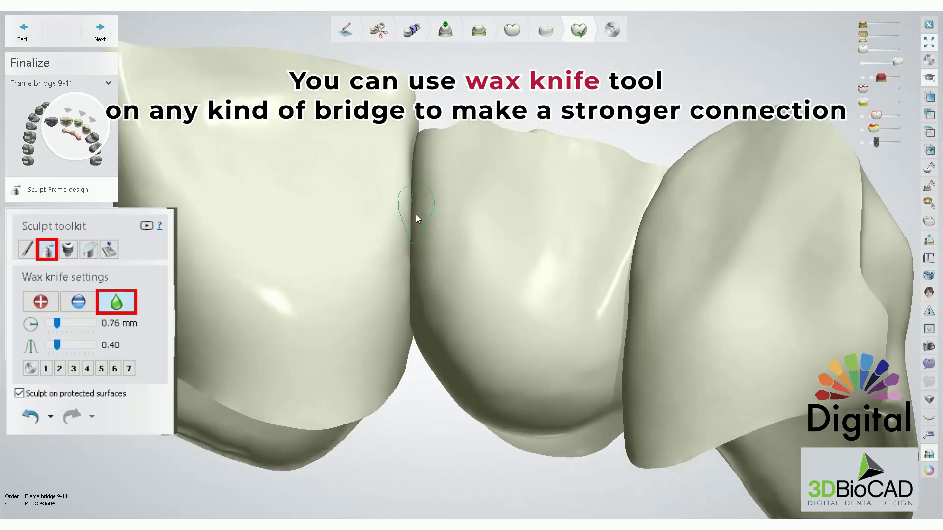
scroll(417, 221, "up", 4, "ctrl")
scroll(414, 233, "down", 2, "ctrl")
scroll(411, 211, "up", 4, "shift")
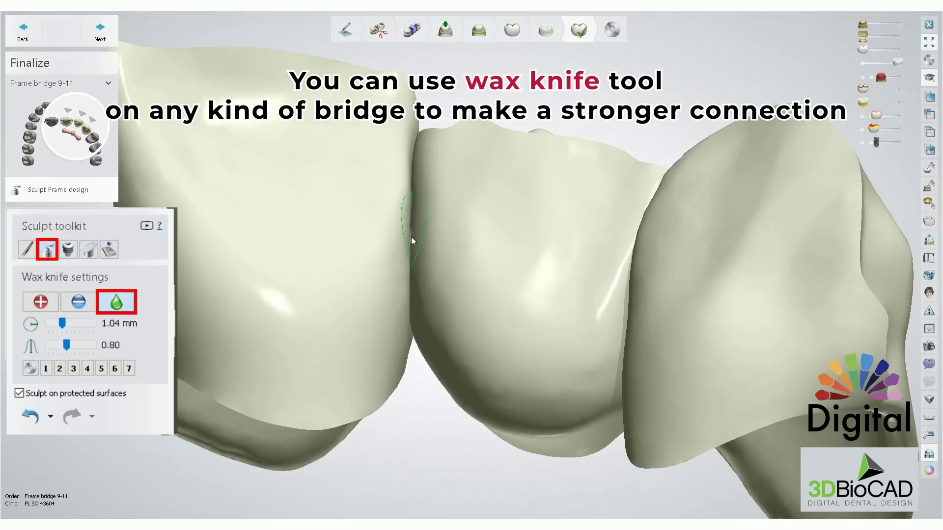
scroll(410, 260, "up", 2, "shift")
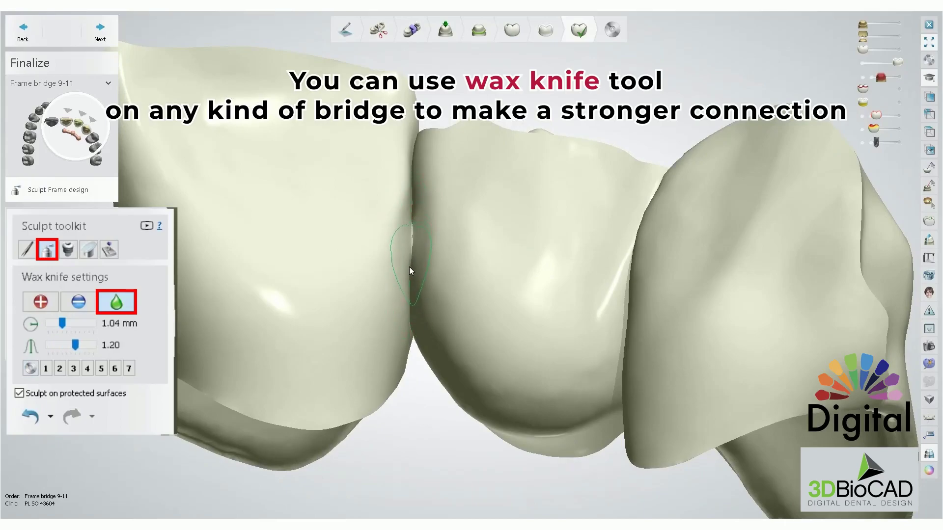
scroll(412, 255, "down", 2, "ctrl")
scroll(414, 258, "up", 2, "shift")
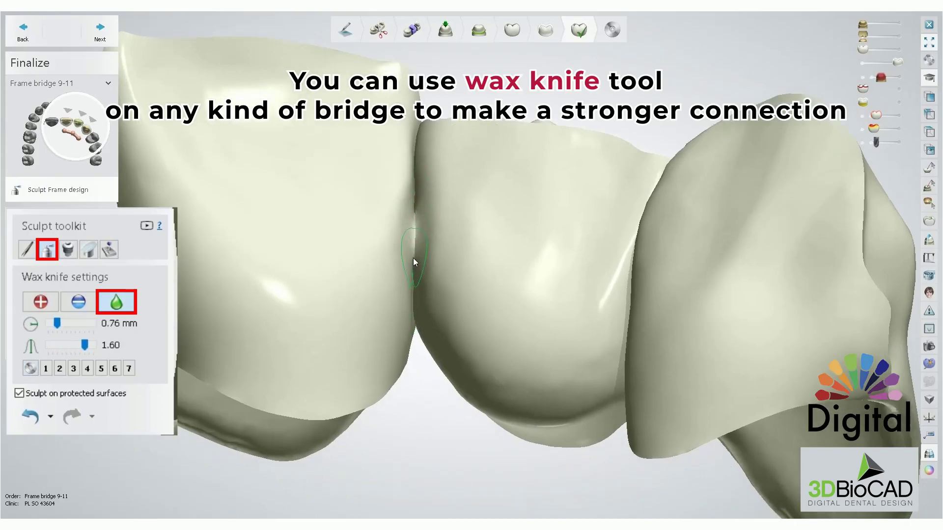
scroll(413, 246, "up", 2, "ctrl")
mouse_move(415, 209)
left_mouse_down()
mouse_move(415, 201)
mouse_move(415, 275)
left_mouse_up()
- Smooth the junction between pontic 10 and coping 11 using a 1.32 mm wax knife at strength 1.40
right_click_drag(563, 288, 649, 256)
scroll(647, 254, "down", 1, "shift")
scroll(644, 254, "up", 2, "ctrl")
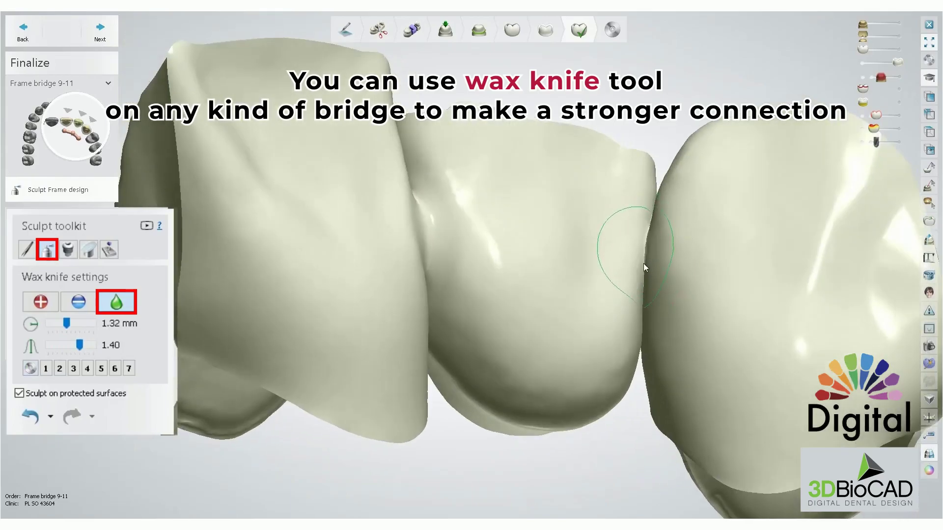
right_click_drag(640, 397, 644, 358)
- Add wax along the contact between pontic 10 and coping 11 at level 1 (10.0 µm), narrowing the knife to 0.76 mm
key("1")
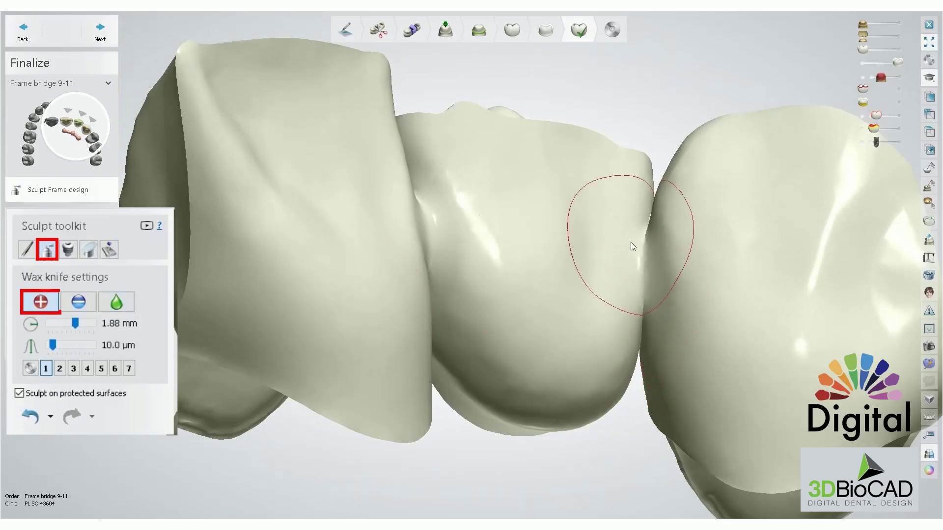
scroll(645, 249, "down", 3, "ctrl")
left_click_drag(644, 250, 643, 322)
right_click_drag(643, 322, 644, 314)
scroll(643, 315, "up", 2, "ctrl")
left_click_drag(644, 315, 641, 356)
scroll(640, 362, "down", 3, "ctrl")
right_click_drag(640, 361, 640, 353)
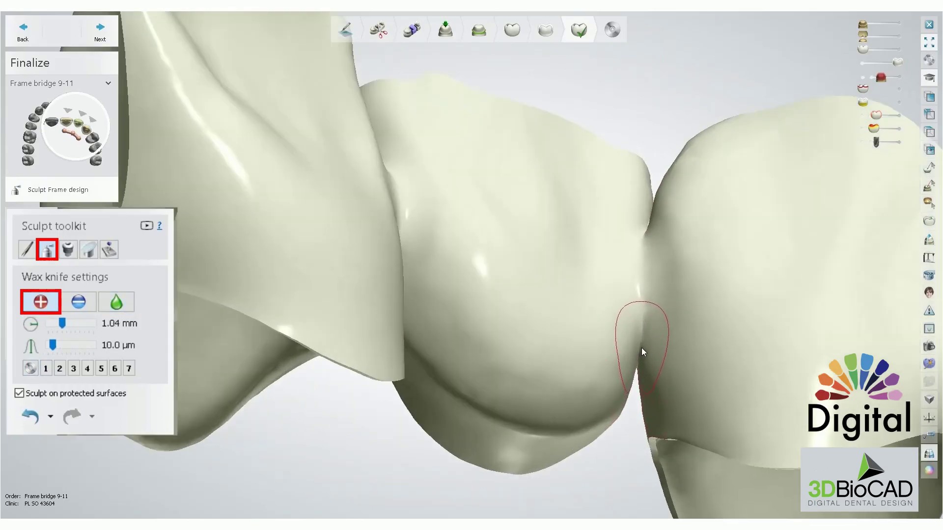
scroll(640, 365, "down", 2, "ctrl")
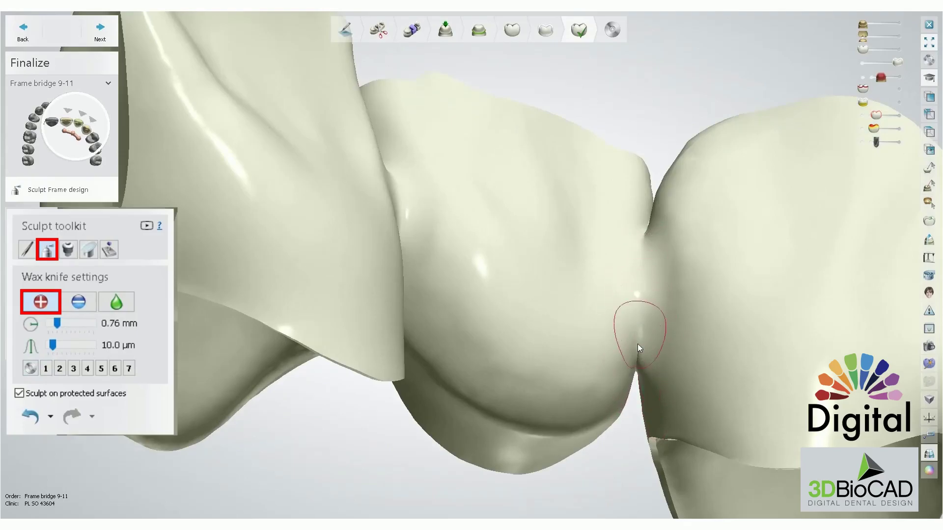
- Add wax along the lingual contact between coping 9 and pontic 10 with a 1.32 mm wax knife at 10.0 µm
right_click_drag(638, 344, 490, 276)
scroll(358, 177, "up", 2, "ctrl")
left_click_drag(361, 166, 373, 301)
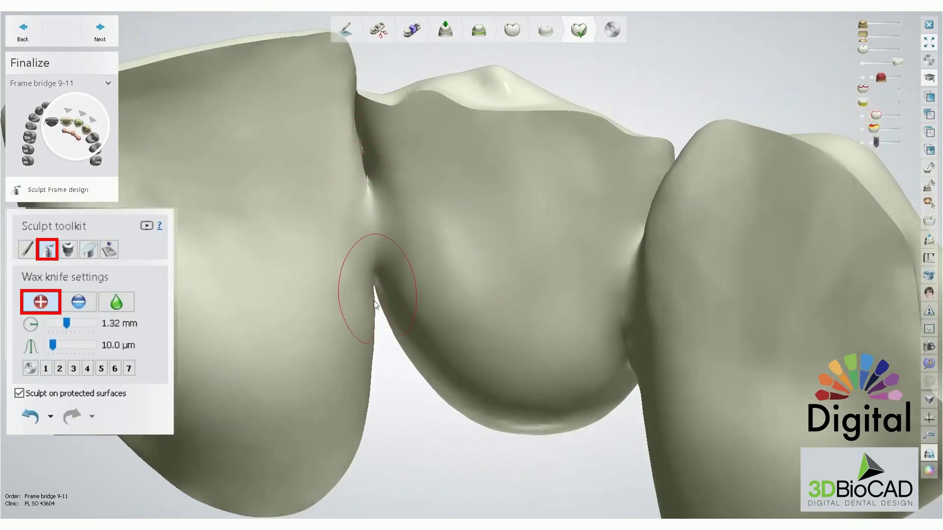
right_click_drag(373, 300, 371, 249)
scroll(387, 281, "down", 5)
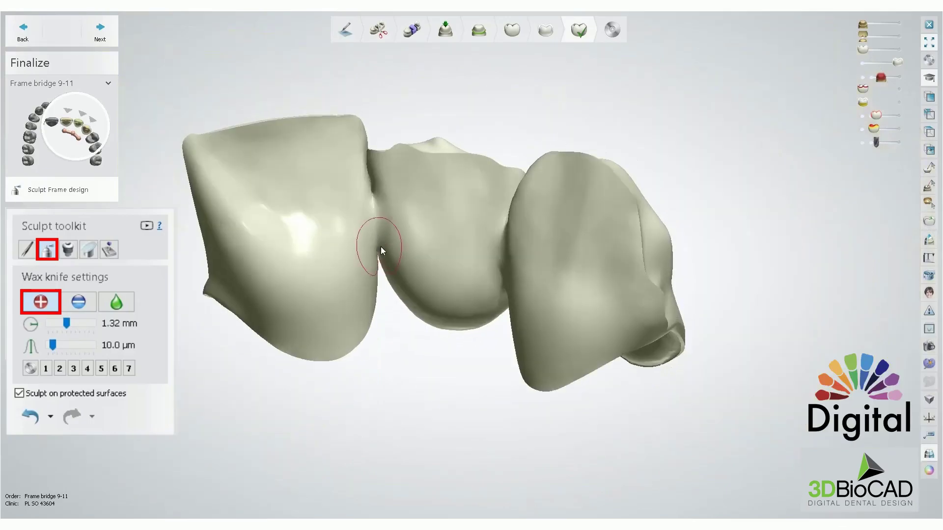
- Add more wax along the contact between coping 9 and pontic 10 with the wax knife at 10.0 µm
scroll(381, 247, "down", 2, "ctrl")
scroll(373, 206, "up", 4, "ctrl")
mouse_move(385, 226)
right_mouse_down()
mouse_move(391, 256)
mouse_move(388, 231)
mouse_move(385, 259)
mouse_move(373, 227)
mouse_move(381, 255)
mouse_move(372, 265)
mouse_move(377, 253)
right_mouse_up()
key("space")
scroll(393, 285, "down", 3, "ctrl")
- Smooth the junction between coping 9 and pontic 10, ending with a 1.04 mm wax knife at strength 1.20
left_click(123, 308)
scroll(384, 281, "up", 3, "ctrl")
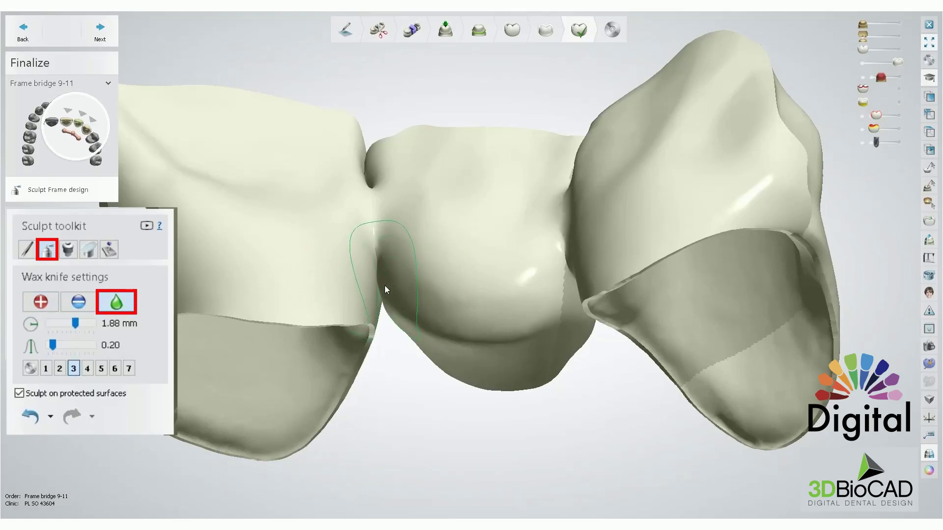
right_click_drag(379, 281, 376, 124)
key("space")
right_click_drag(411, 196, 371, 323)
scroll(387, 286, "down", 3, "ctrl")
scroll(370, 316, "up", 2, "shift")
scroll(374, 305, "up", 3, "shift")
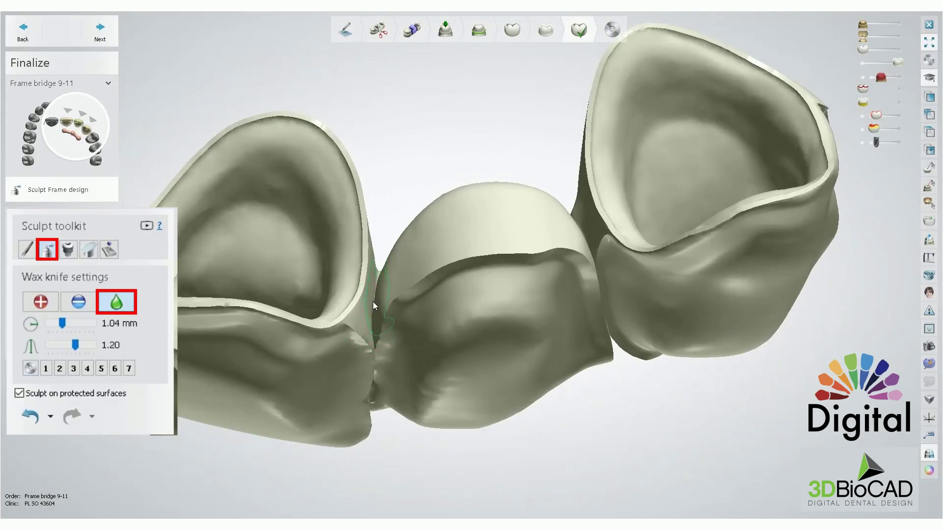
right_click_drag(375, 299, 384, 276)
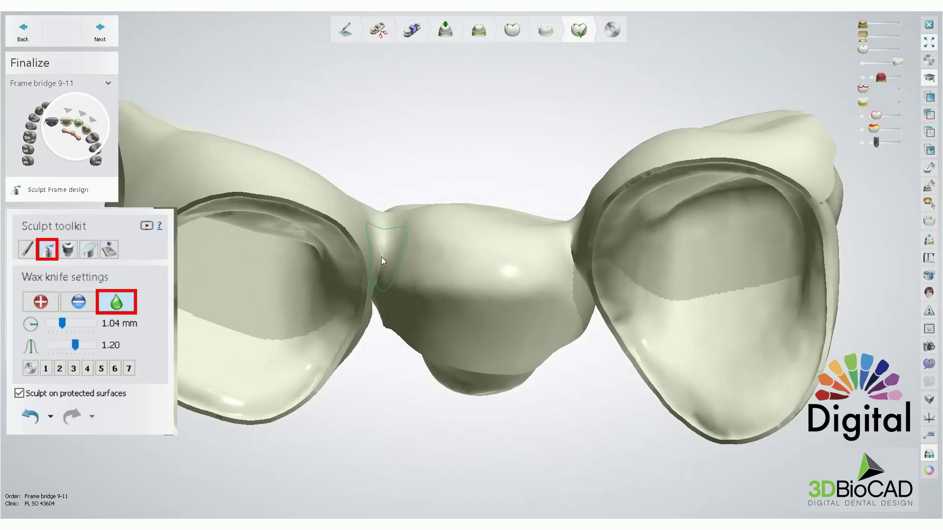
right_click_drag(378, 278, 388, 242)
scroll(382, 264, "down", 3, "ctrl")
- Smooth the junction between pontic 10 and coping 11 with a 1.04 mm wax knife at strength 1.80
mouse_move(379, 294)
right_mouse_down()
mouse_move(592, 249)
mouse_move(556, 118)
right_mouse_up()
right_click_drag(585, 199, 606, 269)
scroll(643, 254, "down", 5)
scroll(606, 269, "up", 6, "shift")
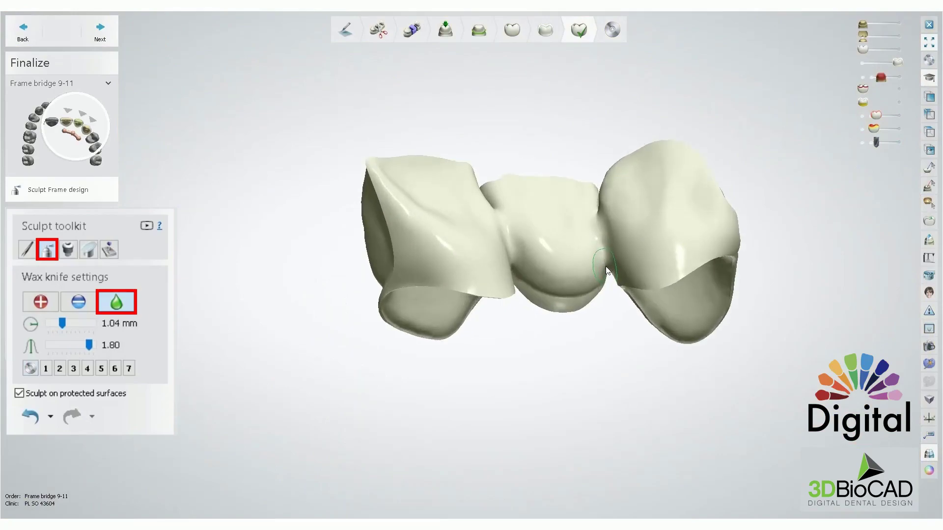
right_click_drag(608, 270, 611, 259)
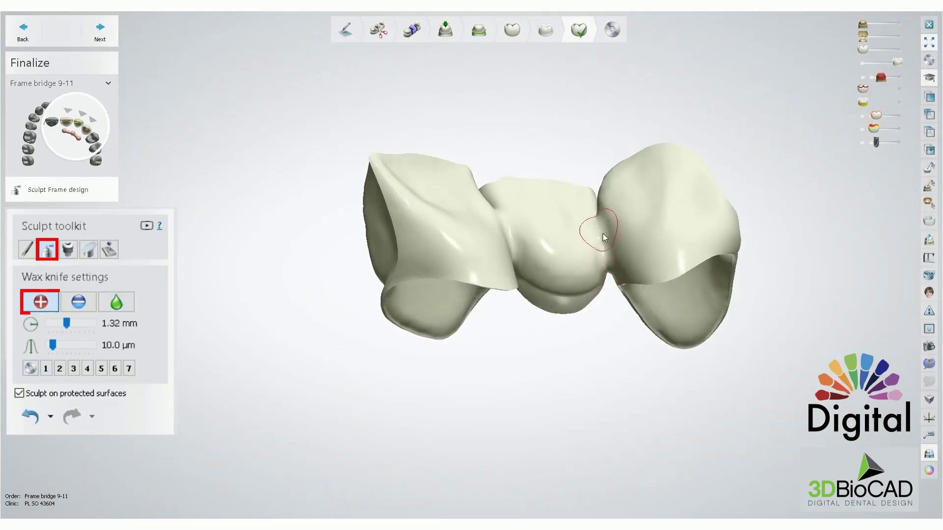
- Add wax to the contacts on both sides of pontic 10 using level 1, 1.88 mm and 10.0 µm
scroll(601, 235, "down", 3, "ctrl")
key("1")
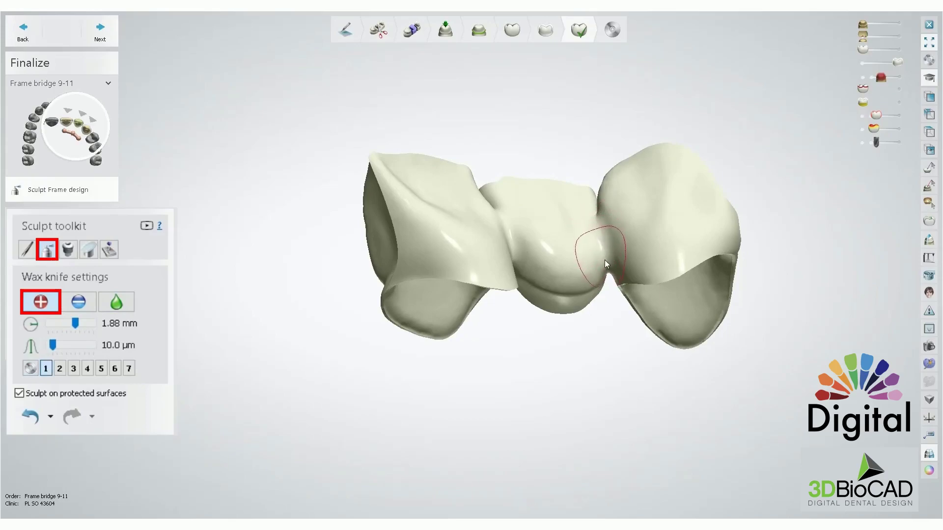
mouse_move(605, 276)
right_mouse_down()
mouse_move(606, 261)
mouse_move(506, 243)
mouse_move(510, 259)
right_mouse_up()
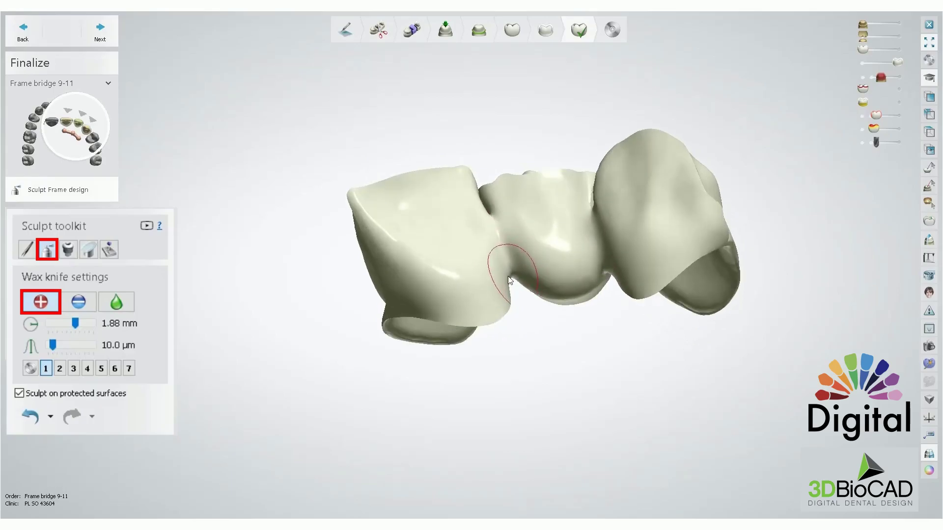
scroll(549, 316, "down", 3)
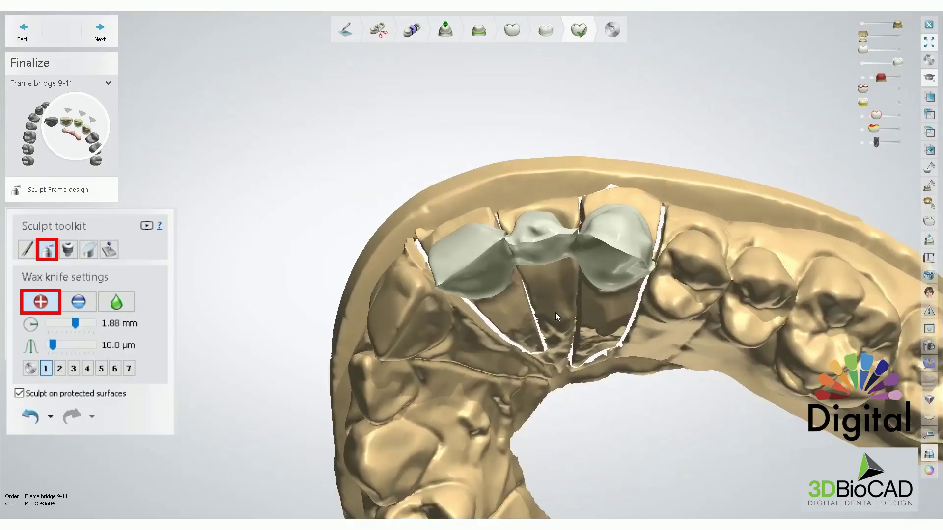
- Undo all sculpting operations on the frame bridge and show it without the model
mouse_move(555, 313)
right_mouse_down()
mouse_move(532, 251)
mouse_move(517, 315)
mouse_move(453, 268)
right_mouse_up()
scroll(453, 269, "up", 3)
scroll(474, 297, "down", 3)
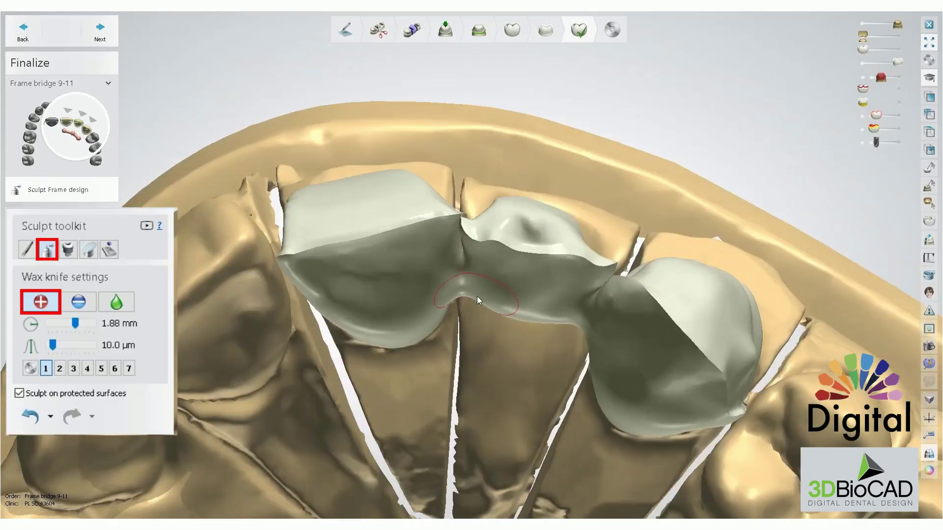
left_click(51, 417)
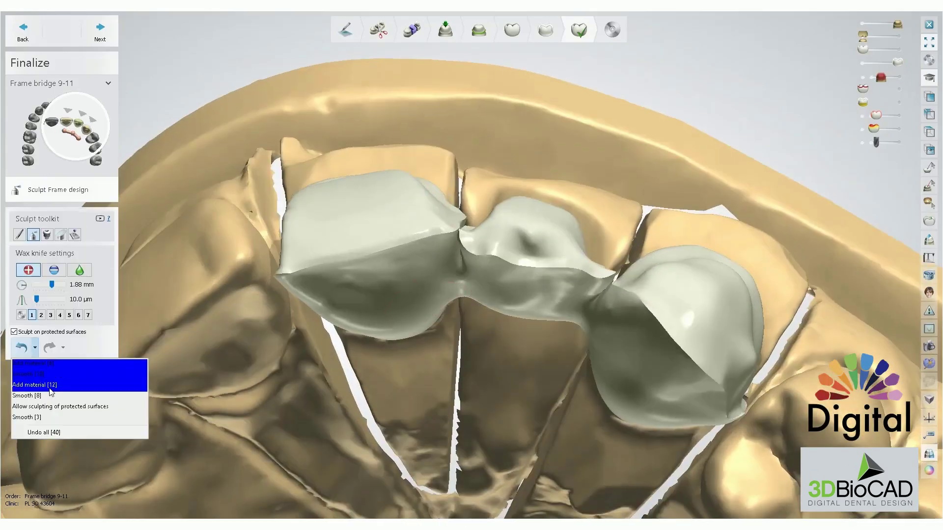
left_click(51, 430)
key("ctrl+p")
right_click_drag(471, 382, 475, 381)
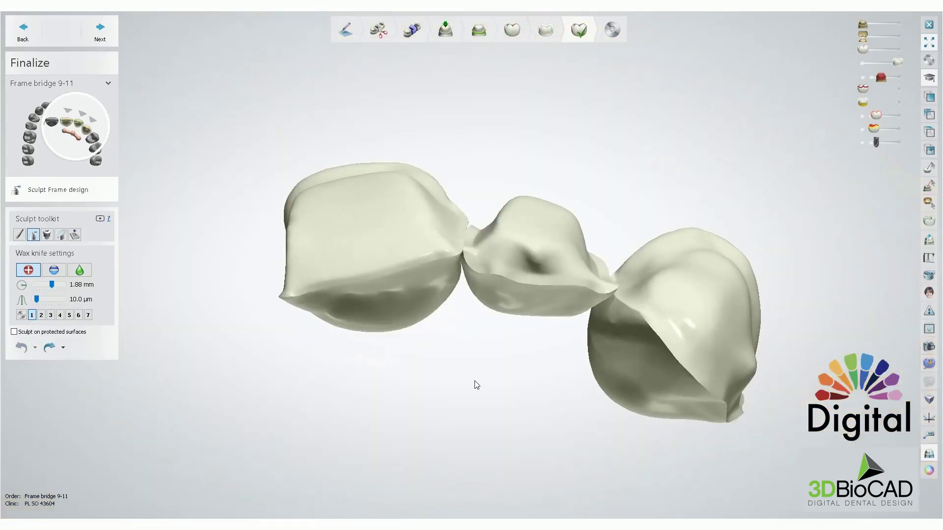
- Switch to Snipping Tool and capture a new snip of the bridge units
key("alt+Tab")
left_click(127, 45)
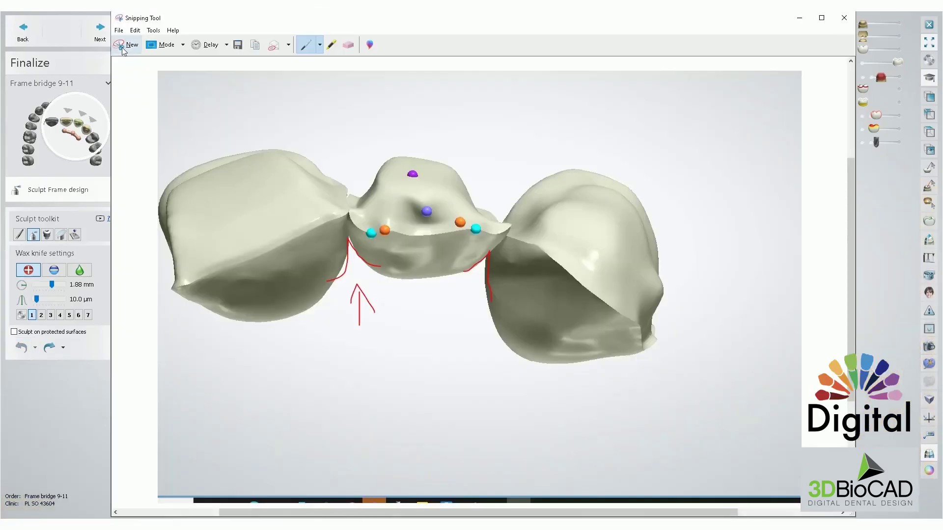
left_click_drag(263, 144, 697, 493)
- Mark the narrow gap between coping 9 and pontic 10 with pen arrows and write 0.6 and 0.3 beneath it
left_click_drag(454, 290, 458, 268)
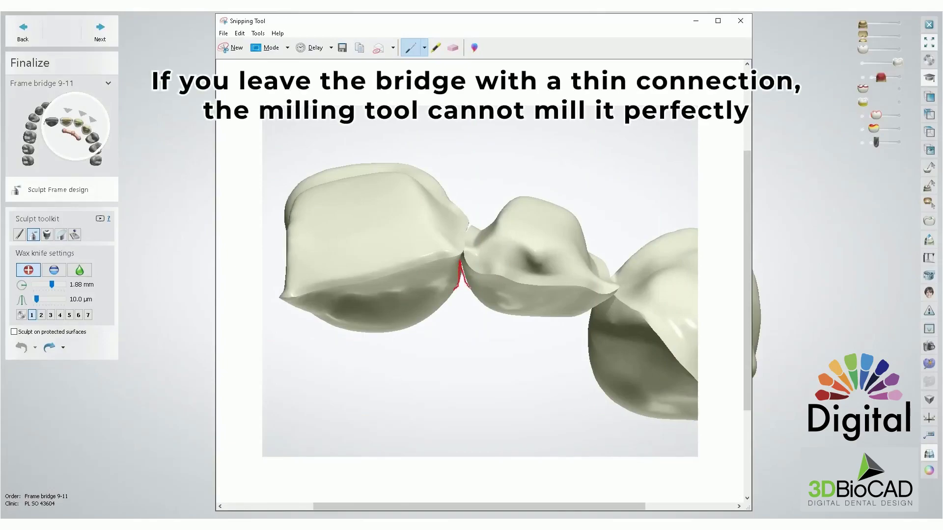
left_click_drag(445, 381, 459, 300)
left_click_drag(510, 385, 475, 313)
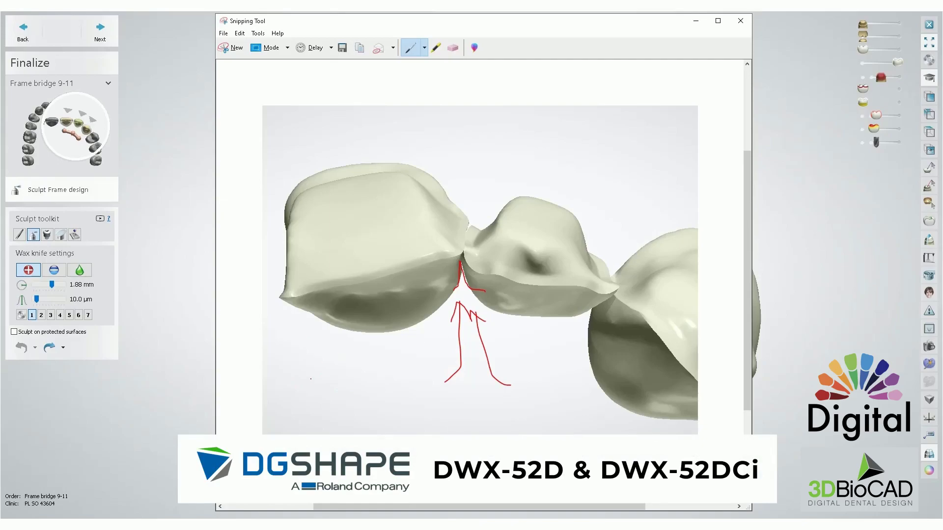
left_click_drag(315, 371, 330, 384)
left_click_drag(419, 359, 418, 370)
- Erase the pen outline and arrows at the gap between coping 9 and pontic 10, keeping the handwritten numbers
left_click(453, 48)
left_click(464, 273)
left_click(465, 311)
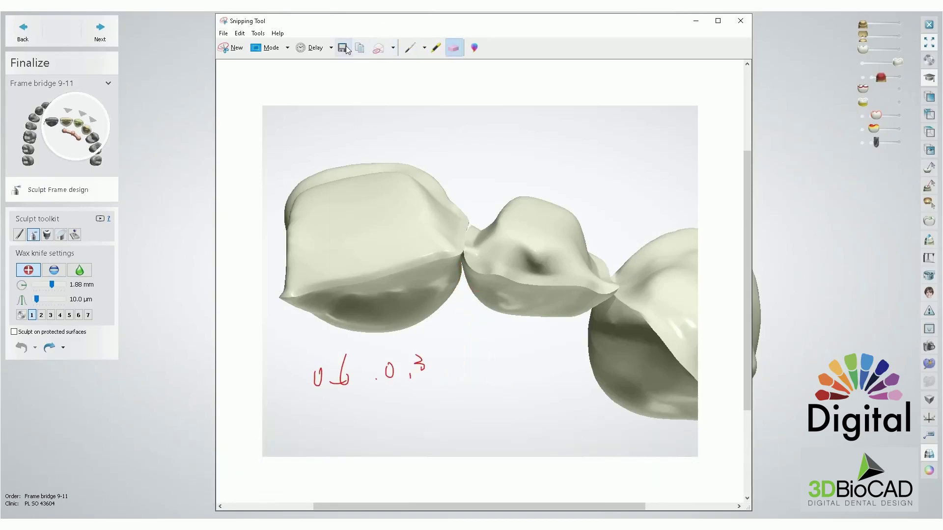
- Shade the gap's tip with the pen, circle 0.3 and 0.6, and draw an arrow from each to the gap
left_click(410, 47)
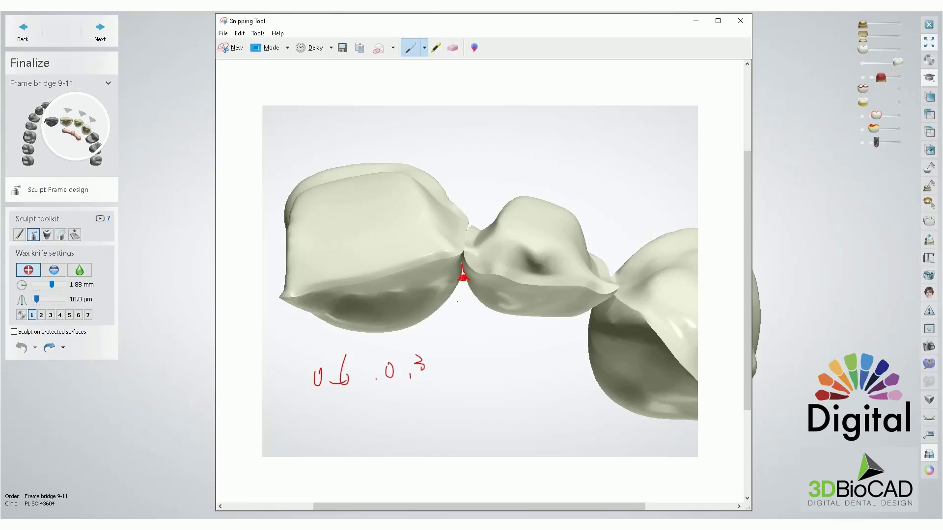
mouse_move(427, 381)
left_mouse_down()
mouse_move(444, 356)
mouse_move(457, 368)
mouse_move(463, 289)
mouse_move(454, 305)
left_mouse_up()
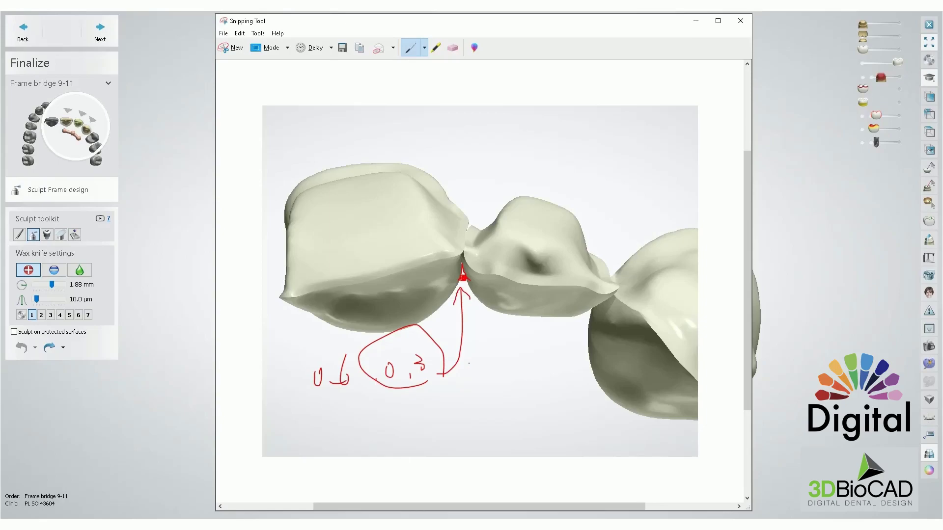
left_click_drag(339, 342, 345, 361)
left_click_drag(350, 395, 449, 285)
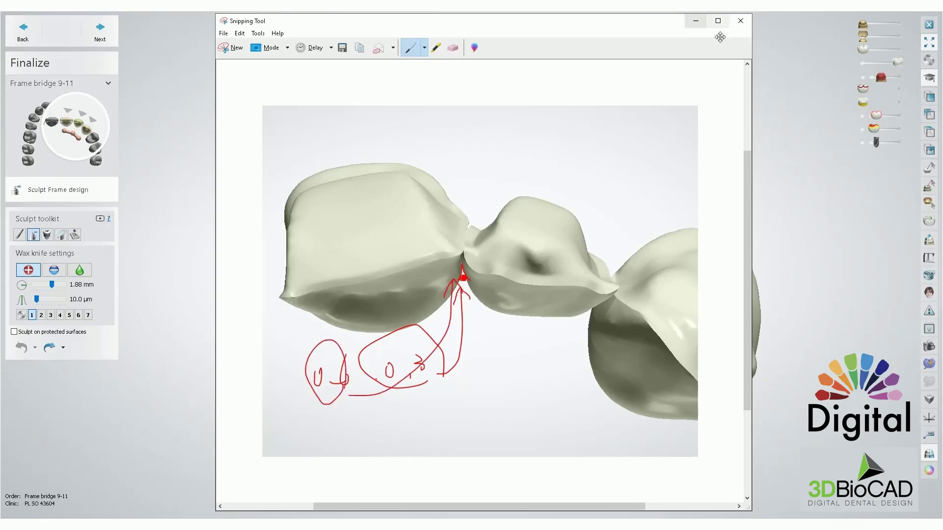
- Return to the bridge design and examine the thin contact between coping 9 and pontic 10 from several angles
left_click(696, 22)
right_click_drag(506, 289, 481, 207)
scroll(476, 252, "up", 4)
mouse_move(476, 252)
right_mouse_down()
mouse_move(485, 164)
mouse_move(447, 270)
right_mouse_up()
right_click_drag(459, 235, 466, 348)
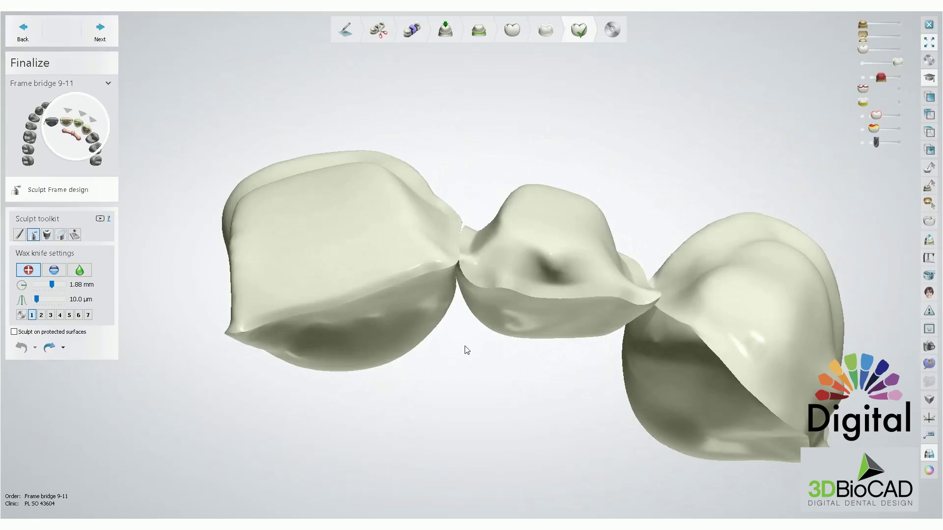
right_click_drag(468, 350, 470, 342)
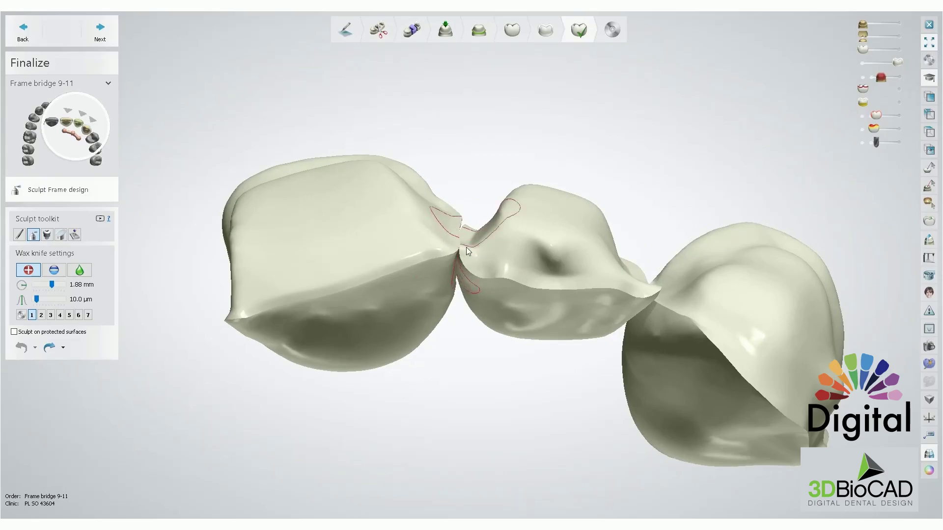
scroll(459, 344, "up", 2)
right_click_drag(562, 332, 528, 330)
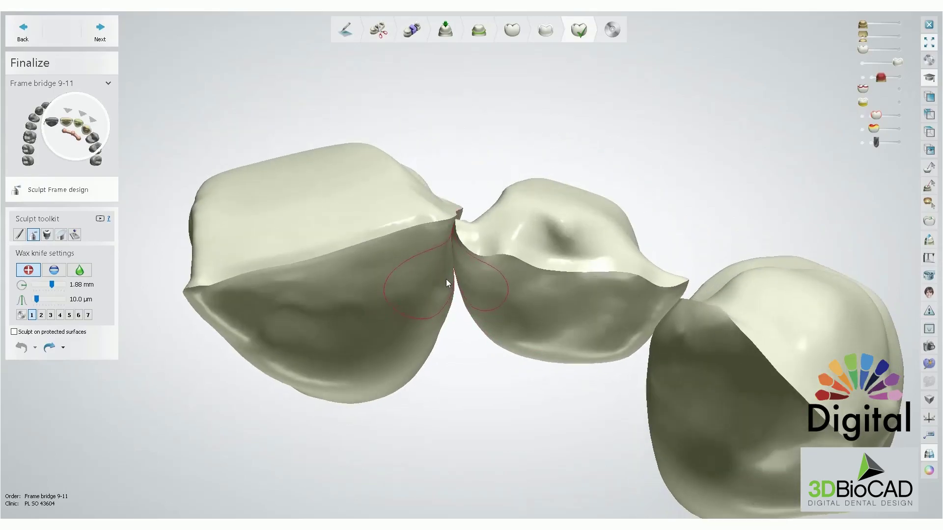
- Redo all the undone sculpting operations on the frame bridge
left_click(63, 348)
left_click(85, 439)
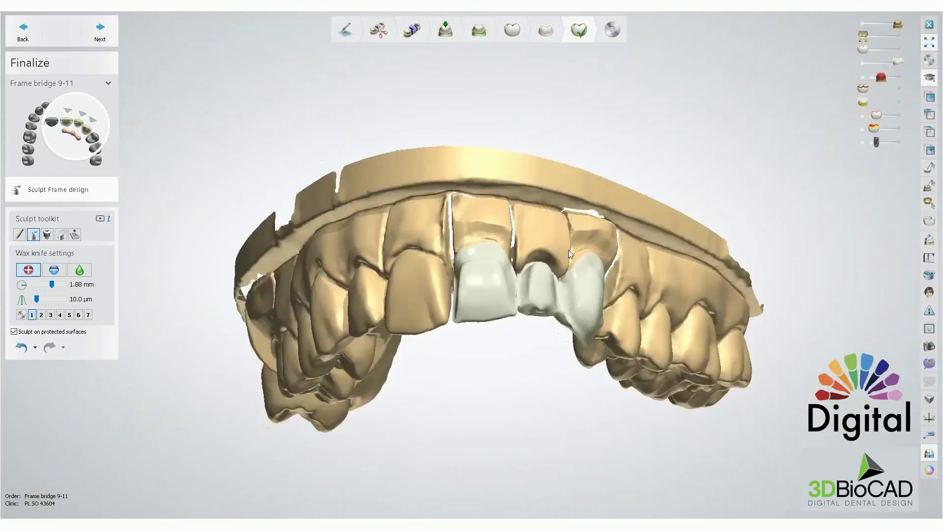
right_click_drag(569, 254, 572, 285)
- Smooth the facial surface of coping 9 with a 2.72 mm wax knife at strength 1.20
left_click(79, 270)
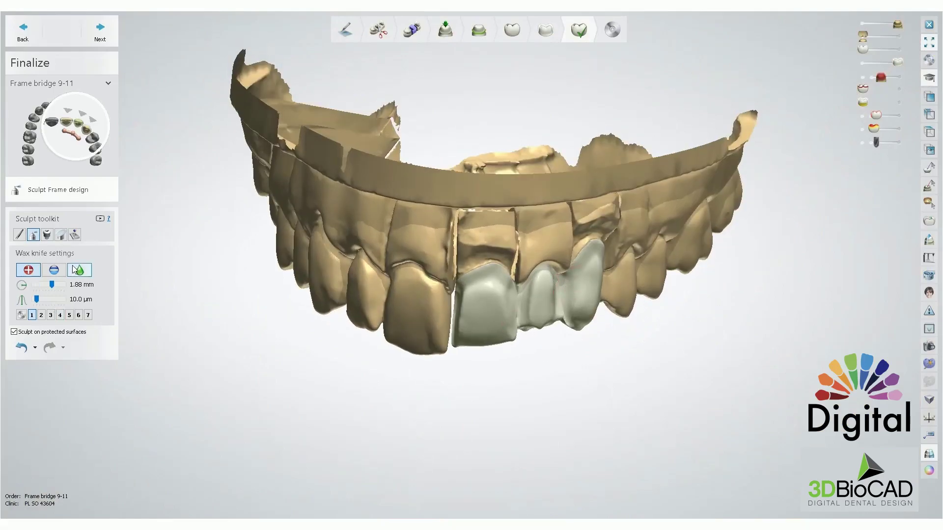
scroll(474, 273, "up", 5)
mouse_move(500, 265)
left_mouse_down()
mouse_move(492, 255)
mouse_move(458, 273)
mouse_move(443, 314)
left_mouse_up()
right_click_drag(490, 261, 576, 231)
right_click_drag(560, 307, 597, 253)
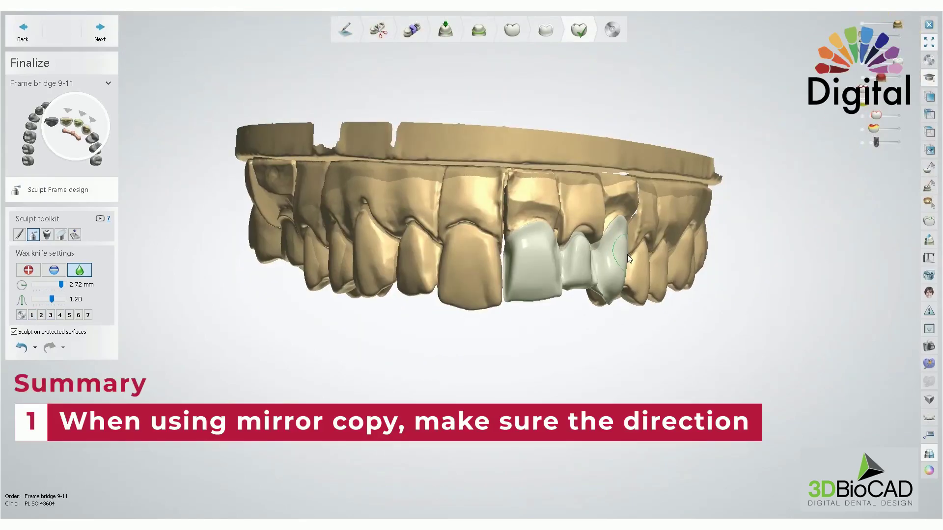
- Examine the frame bridge and its strengthened contacts from the facial and lingual sides
right_click_drag(539, 327, 507, 293)
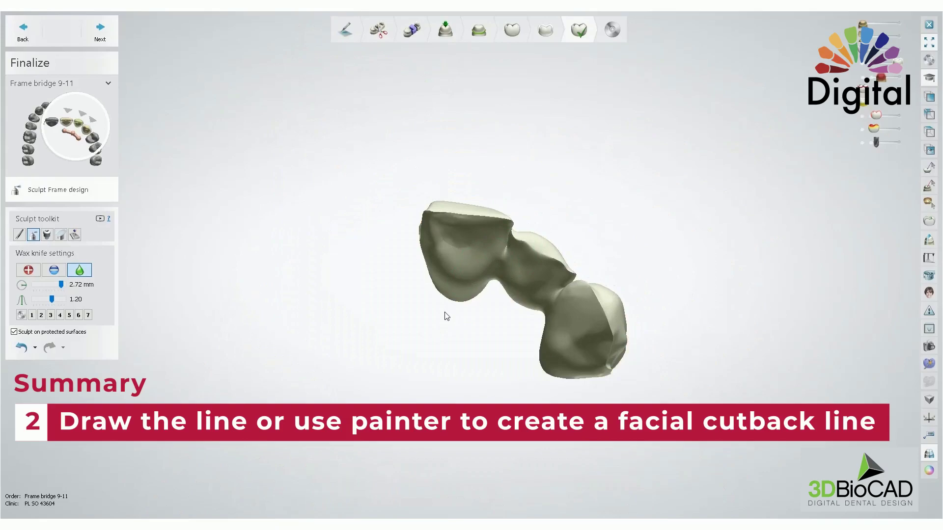
mouse_move(446, 316)
right_mouse_down()
mouse_move(535, 291)
mouse_move(534, 237)
right_mouse_up()
scroll(535, 251, "up", 2)
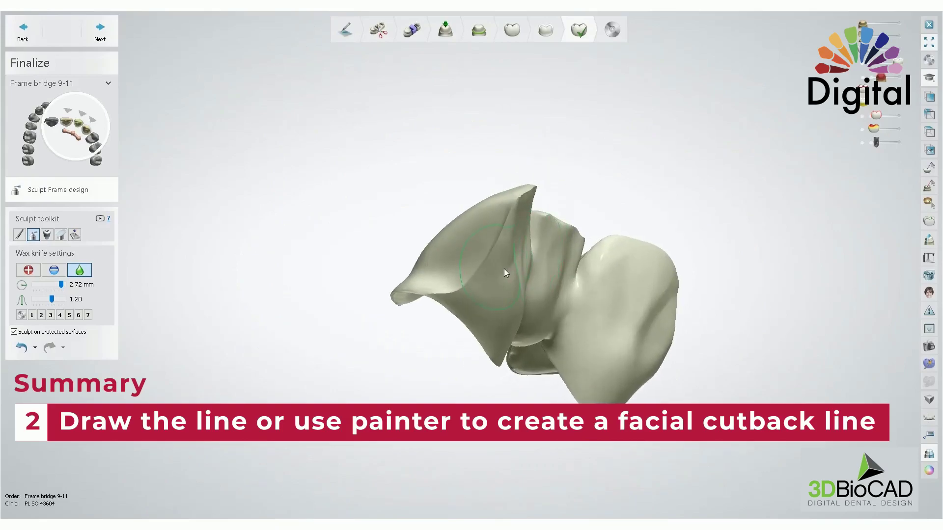
right_click_drag(504, 269, 479, 267)
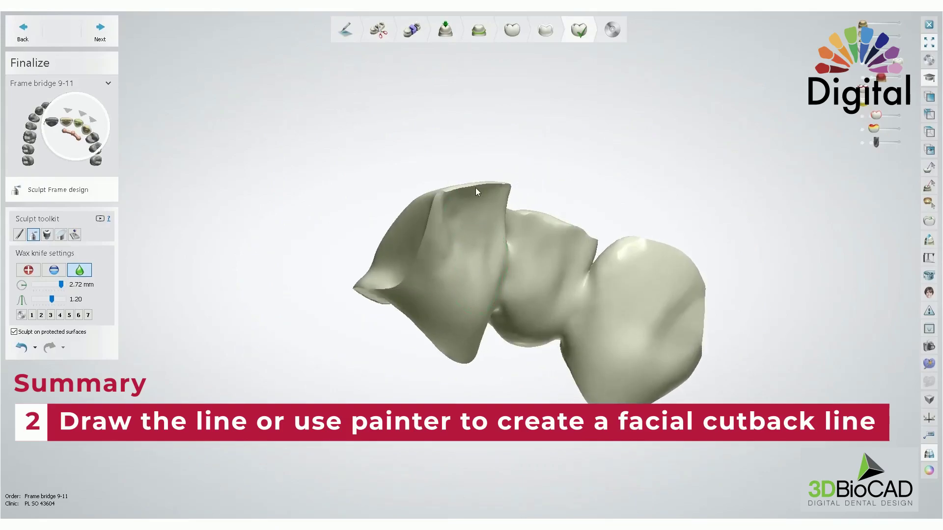
right_click_drag(554, 225, 496, 262)
left_click_drag(496, 261, 503, 282)
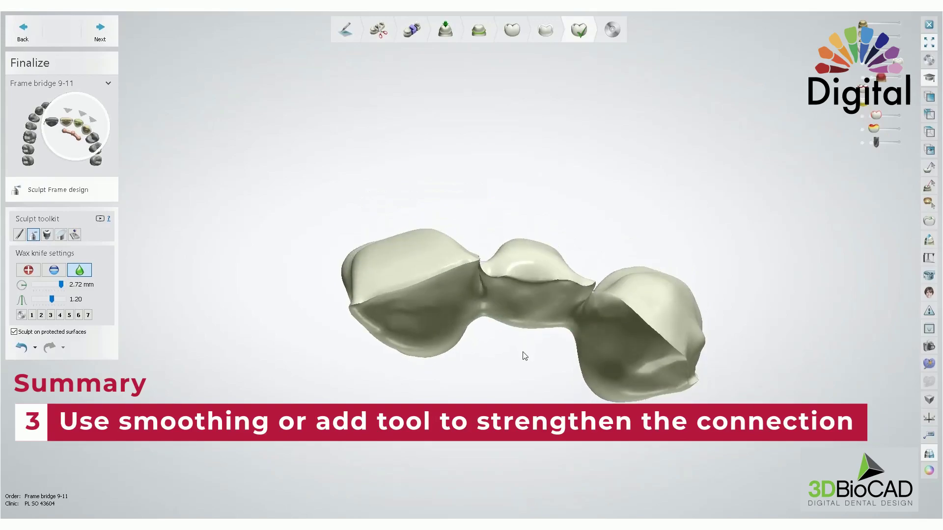
right_click_drag(526, 355, 524, 293)
left_click_drag(523, 293, 487, 289)
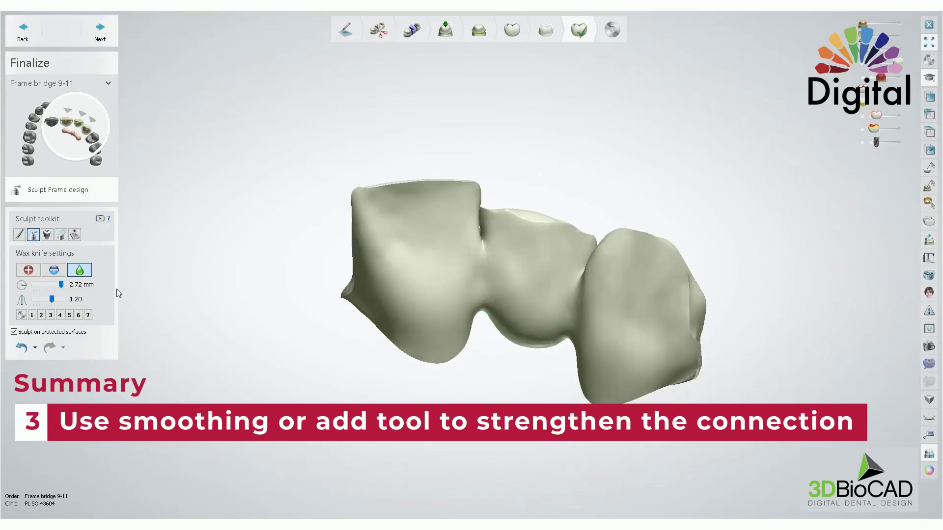
right_click_drag(451, 275, 502, 280)
mouse_move(502, 314)
right_mouse_down()
mouse_move(555, 294)
mouse_move(556, 396)
mouse_move(579, 341)
mouse_move(572, 303)
right_mouse_up()
- Smooth the facial contacts beside pontic 10, narrowing the wax knife to 0.76 mm at strength 1.60
scroll(578, 295, "down", 2, "shift")
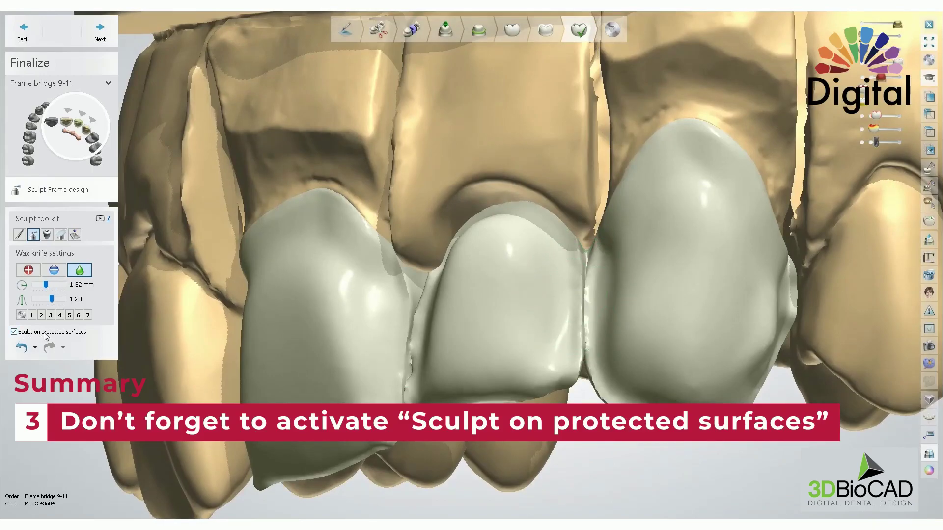
right_click_drag(328, 314, 369, 343)
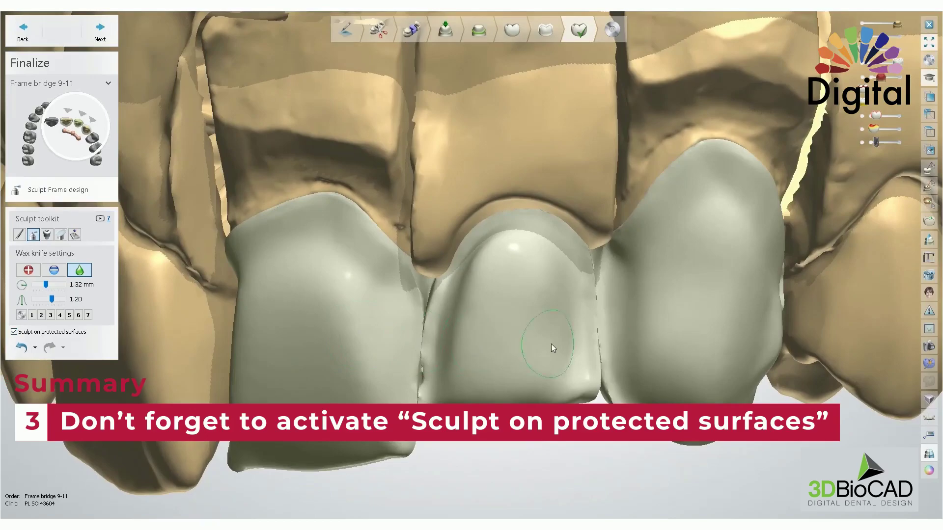
scroll(603, 304, "up", 3)
right_click_drag(593, 284, 570, 307)
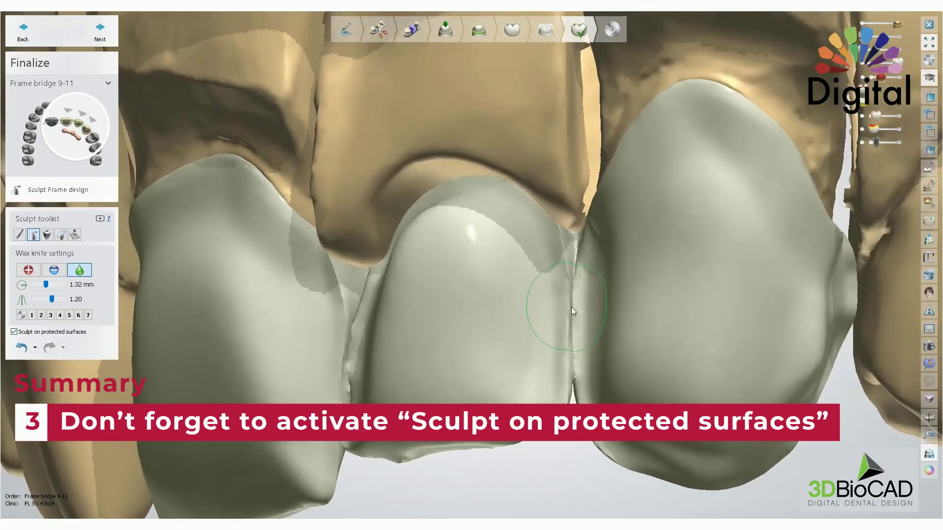
scroll(570, 306, "up", 4)
scroll(556, 306, "down", 2, "ctrl")
scroll(560, 294, "up", 2, "shift")
left_click_drag(565, 272, 552, 332)
right_click_drag(546, 390, 248, 350)
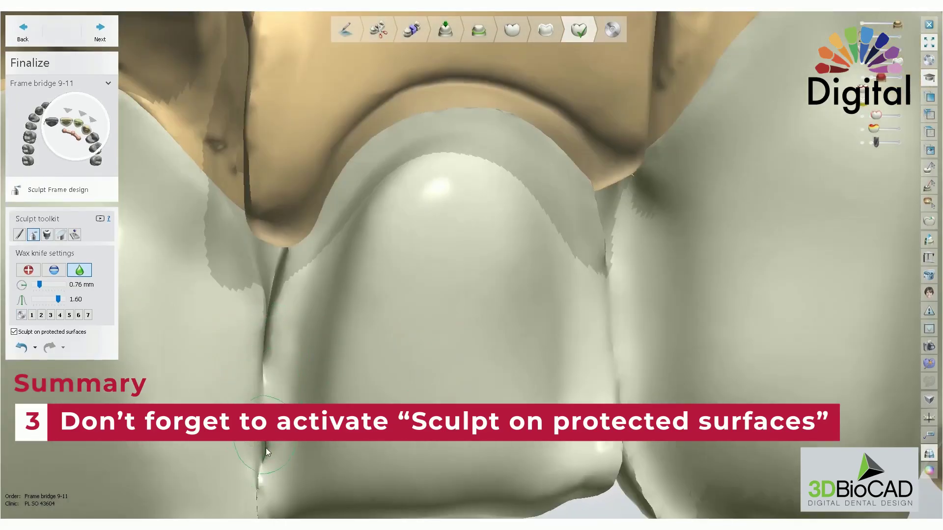
scroll(275, 422, "down", 5)
scroll(374, 477, "down", 5)
right_click_drag(407, 447, 476, 372)
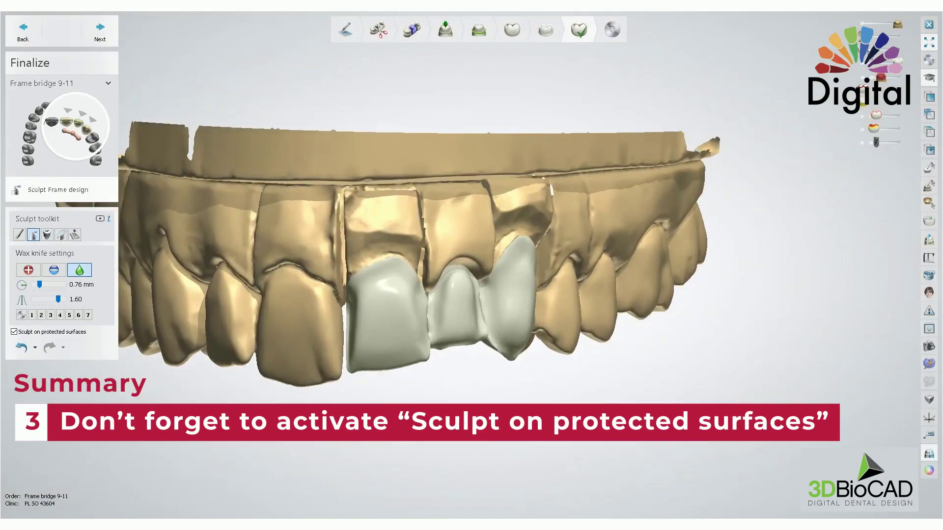
right_click_drag(438, 273, 400, 253)
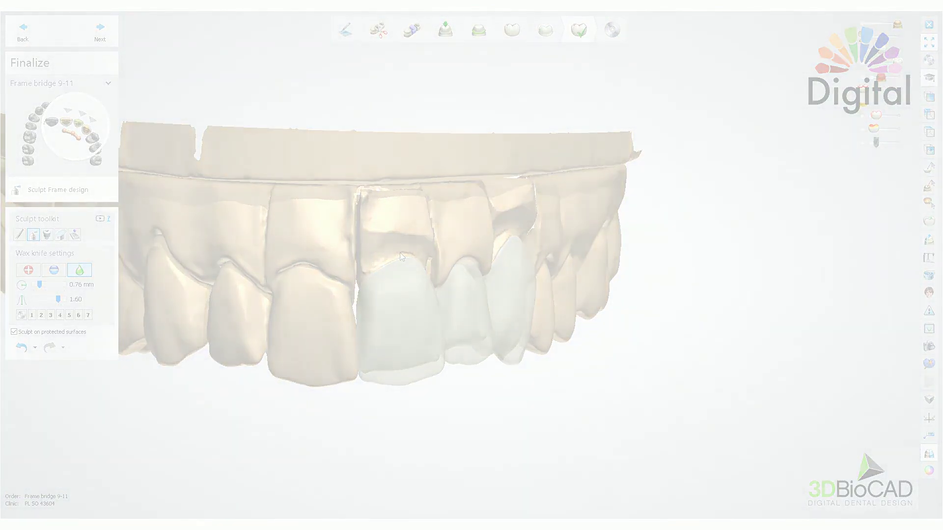